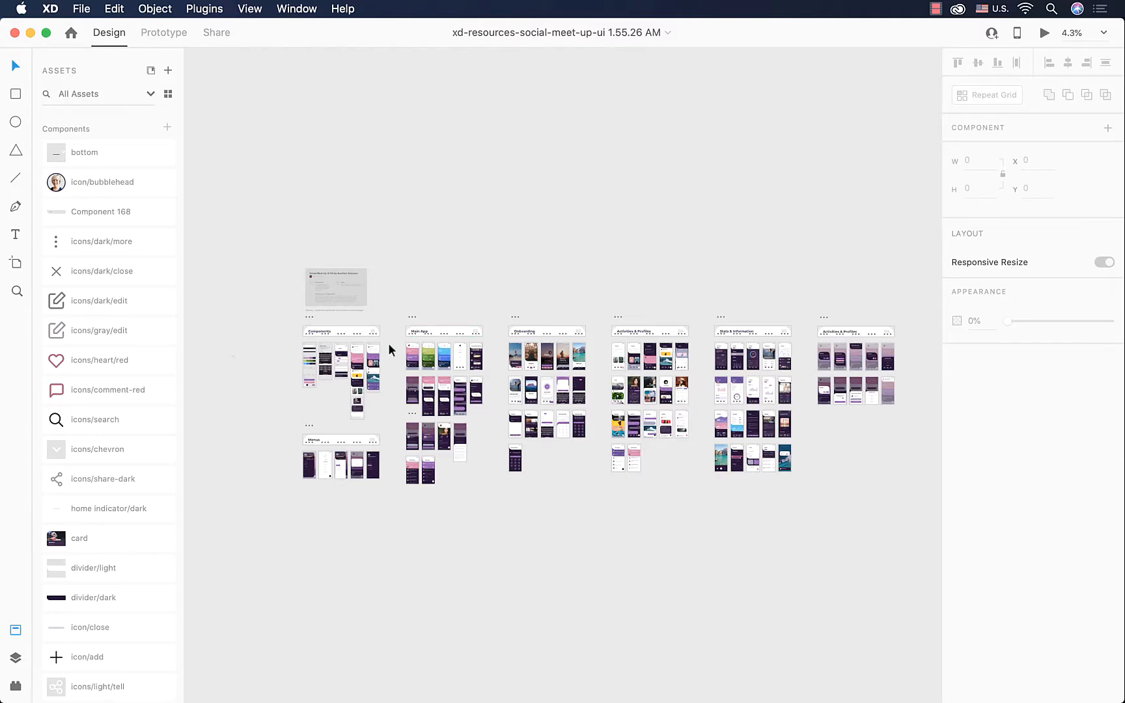
Examine the Components artboards, including the colors and icons, and browse the document's component assets as far as post-image.
{"action": "scroll", "coordinate": [317, 356], "scroll_direction": "up", "scroll_amount": 5}
{"action": "scroll", "coordinate": [317, 356], "scroll_direction": "up", "scroll_amount": 10}
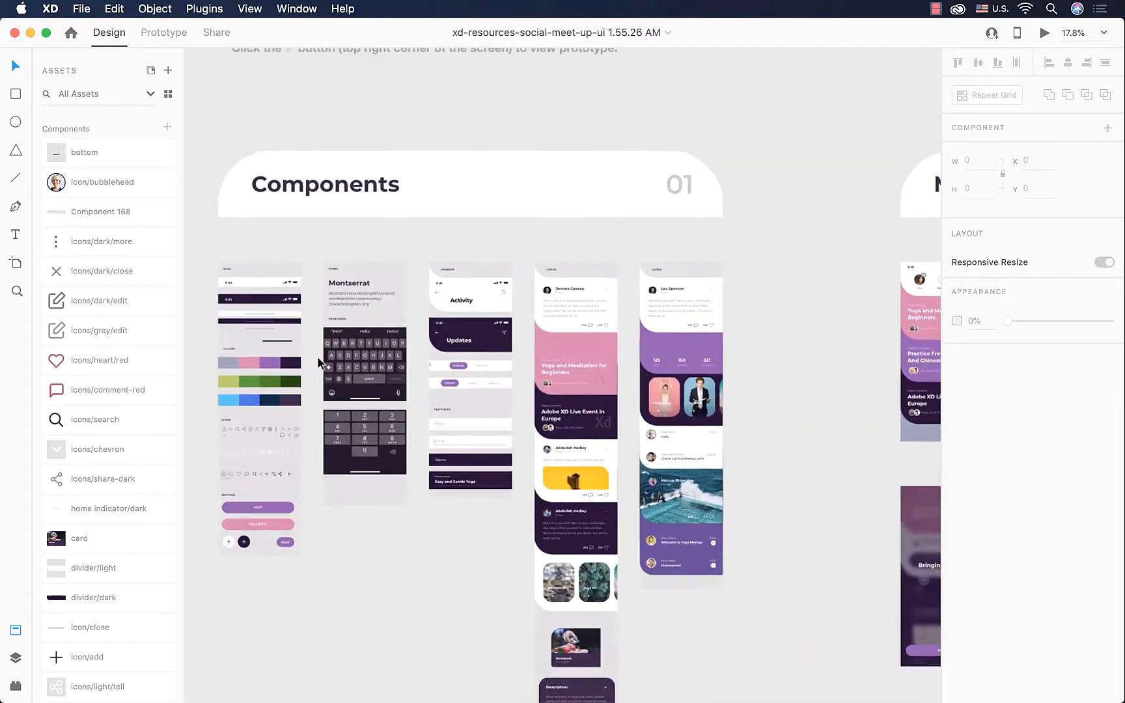
{"action": "scroll", "coordinate": [317, 356], "scroll_direction": "right", "scroll_amount": 1}
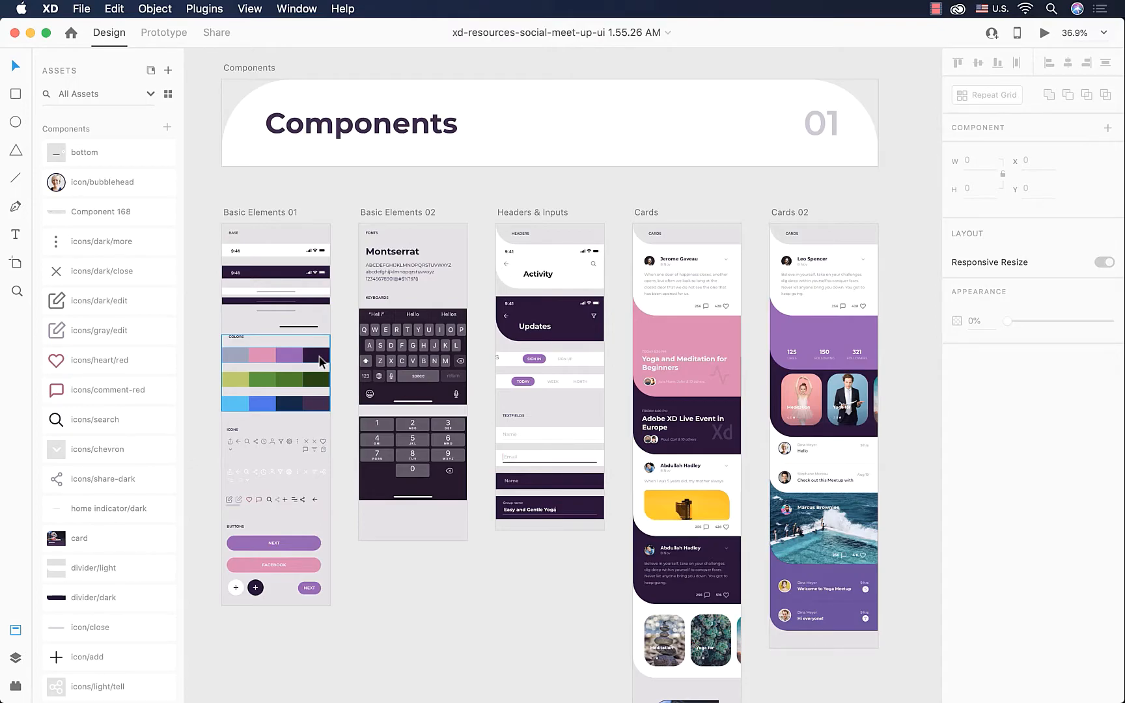
{"action": "scroll", "coordinate": [218, 454], "scroll_direction": "up", "scroll_amount": 10}
{"action": "scroll", "coordinate": [218, 454], "scroll_direction": "left", "scroll_amount": 1}
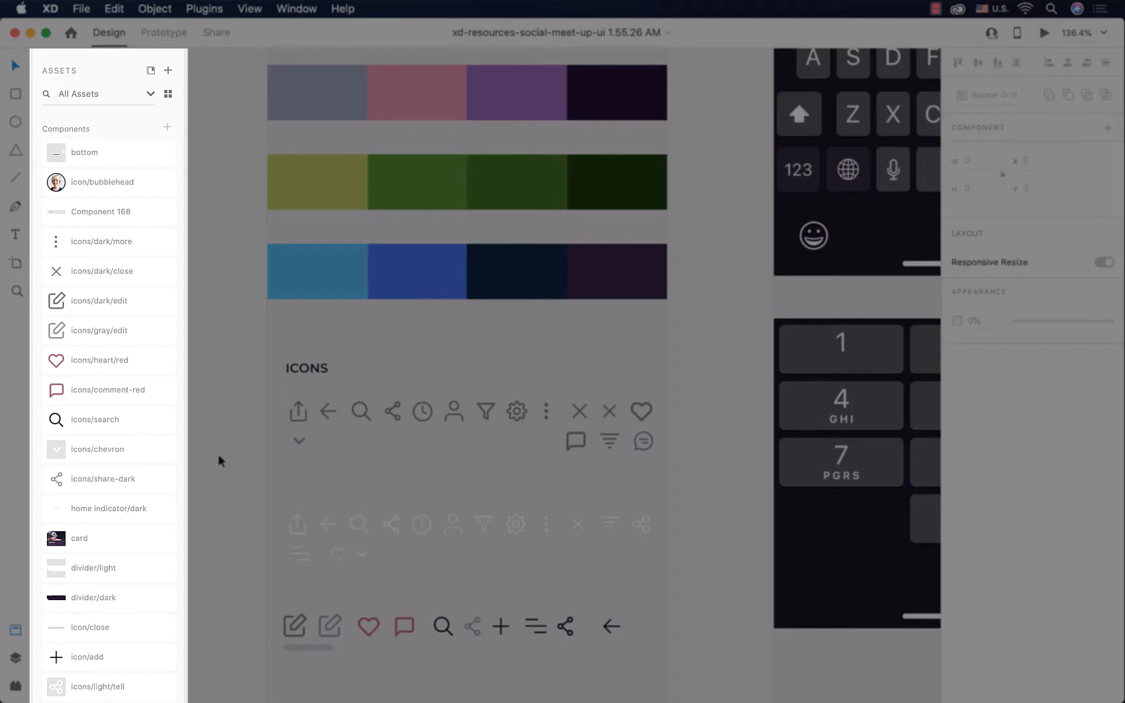
{"action": "scroll", "coordinate": [133, 407], "scroll_direction": "down", "scroll_amount": 3}
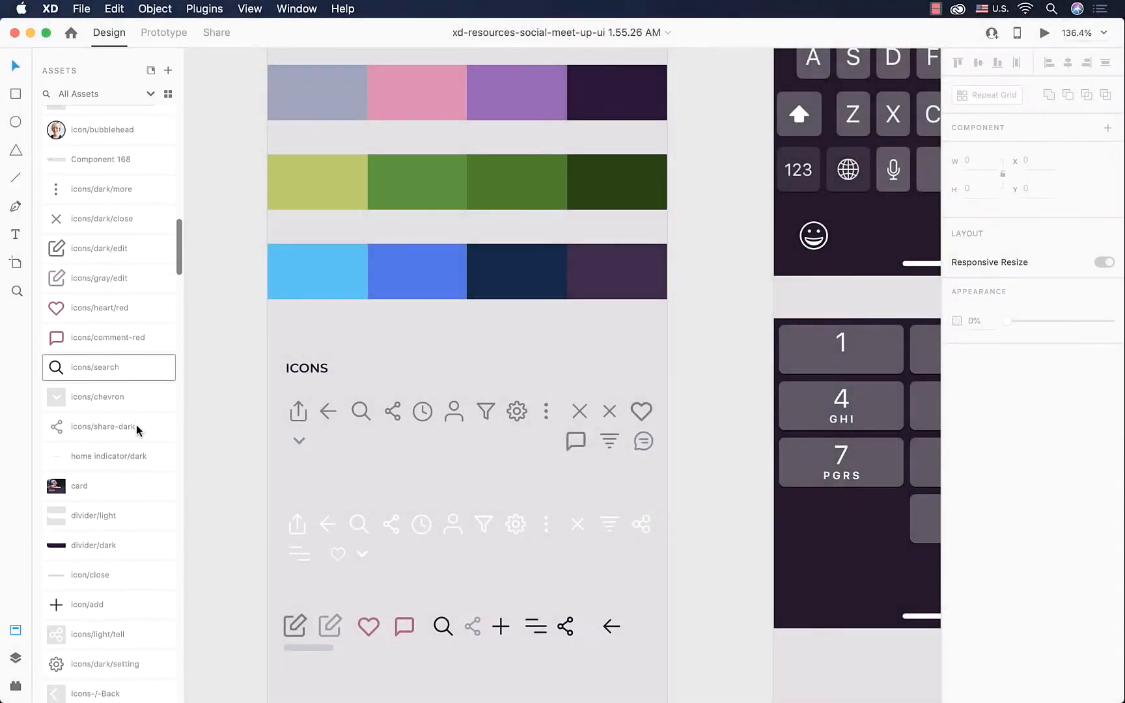
{"action": "scroll", "coordinate": [114, 417], "scroll_direction": "down", "scroll_amount": 5}
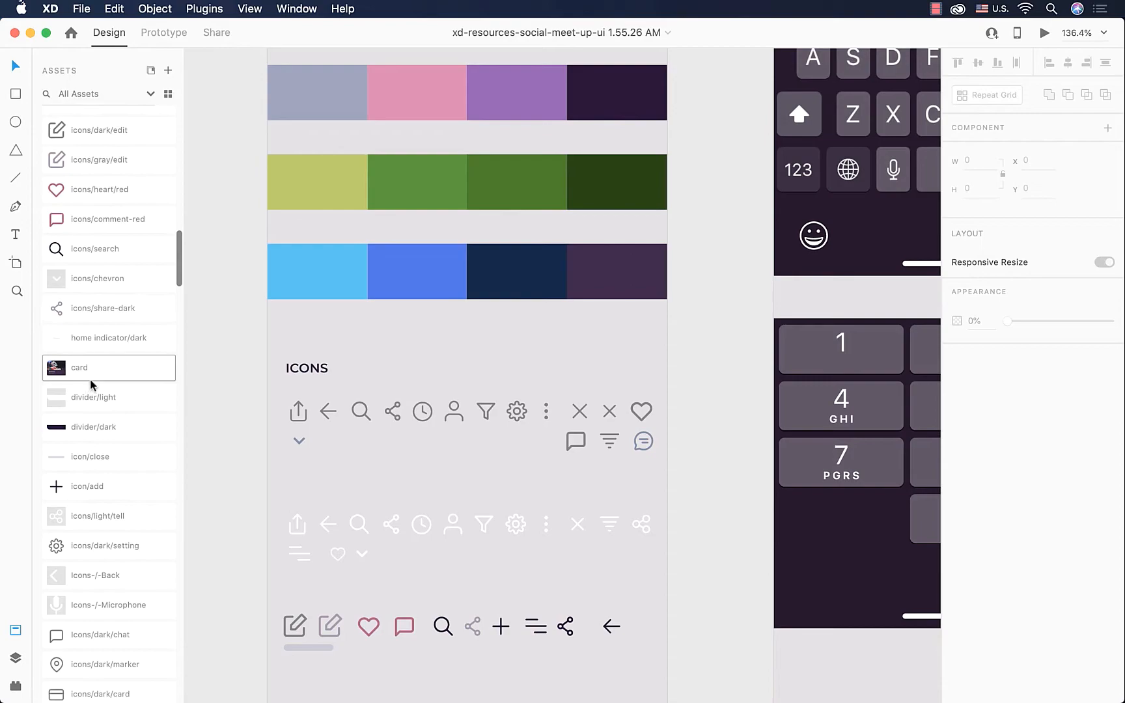
{"action": "scroll", "coordinate": [123, 473], "scroll_direction": "down", "scroll_amount": 6}
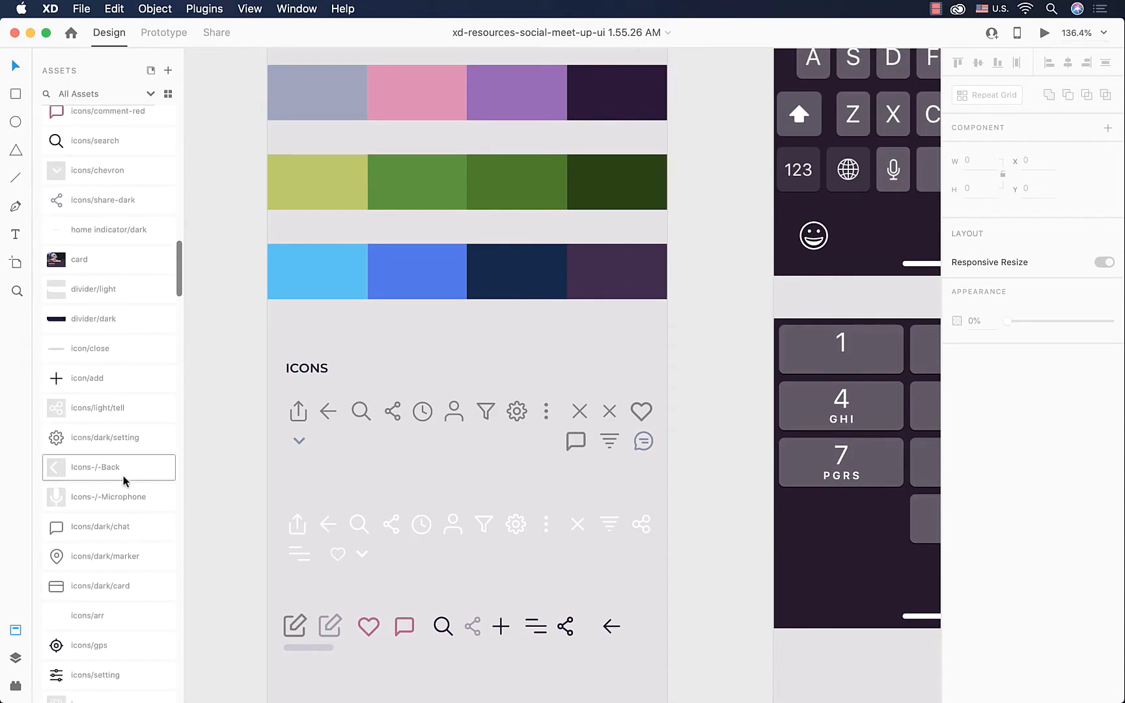
{"action": "scroll", "coordinate": [124, 482], "scroll_direction": "down", "scroll_amount": 20}
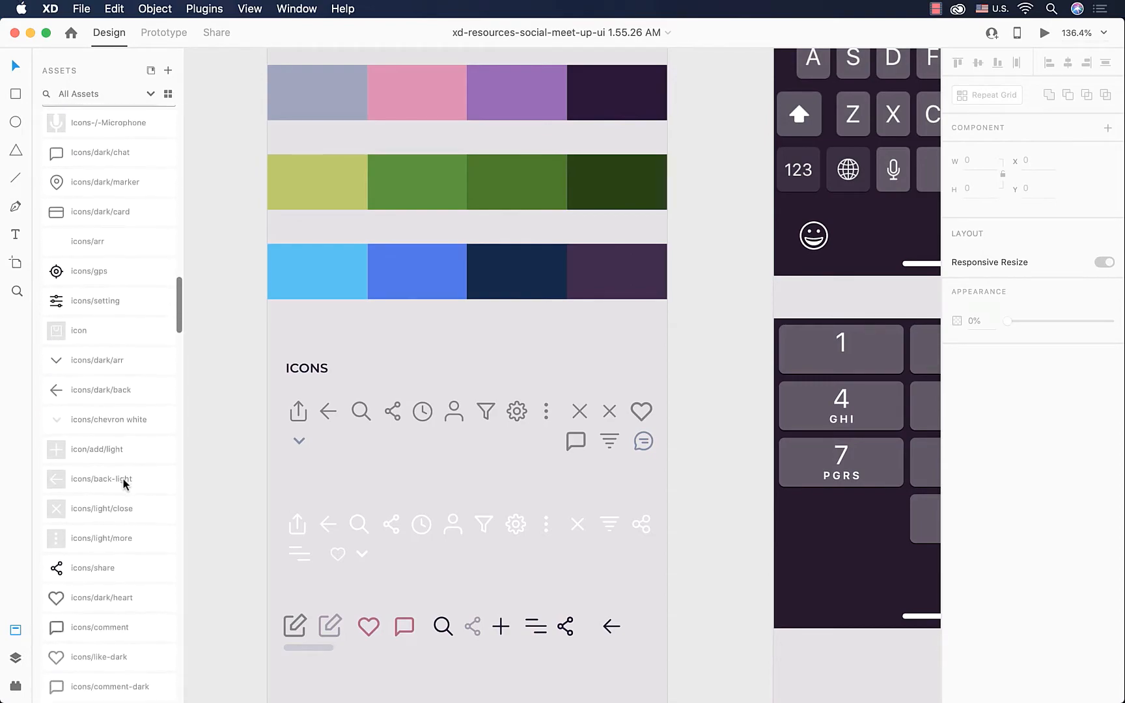
{"action": "scroll", "coordinate": [124, 483], "scroll_direction": "down", "scroll_amount": 20}
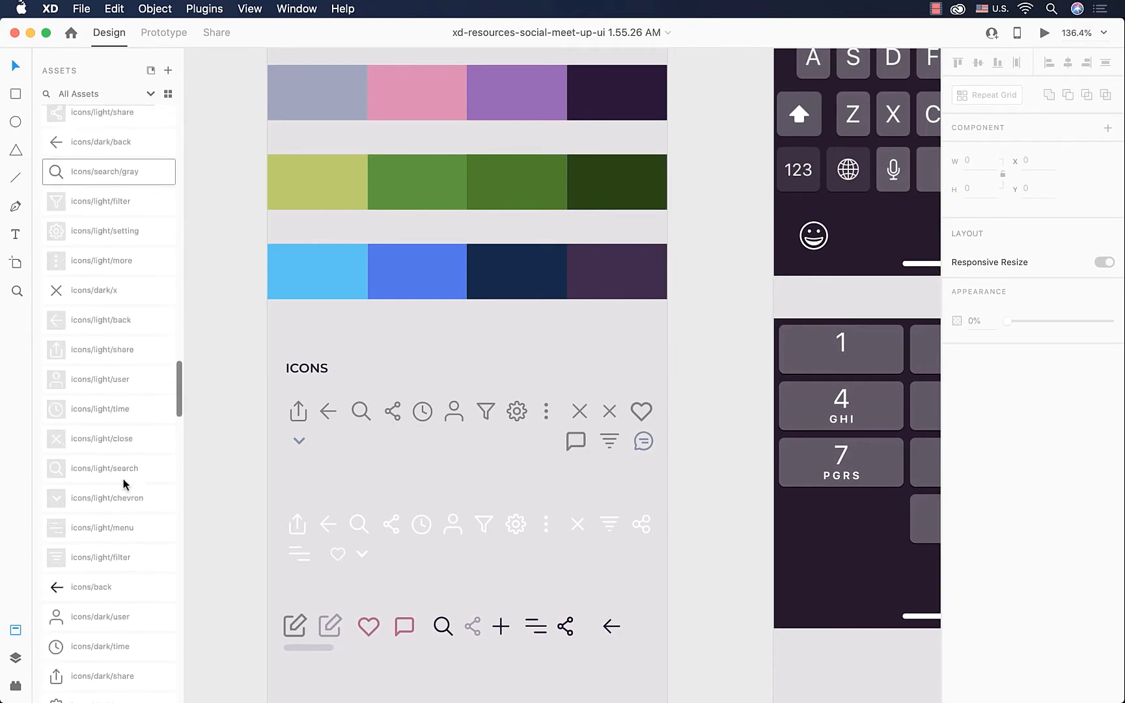
{"action": "scroll", "coordinate": [124, 483], "scroll_direction": "down", "scroll_amount": 10}
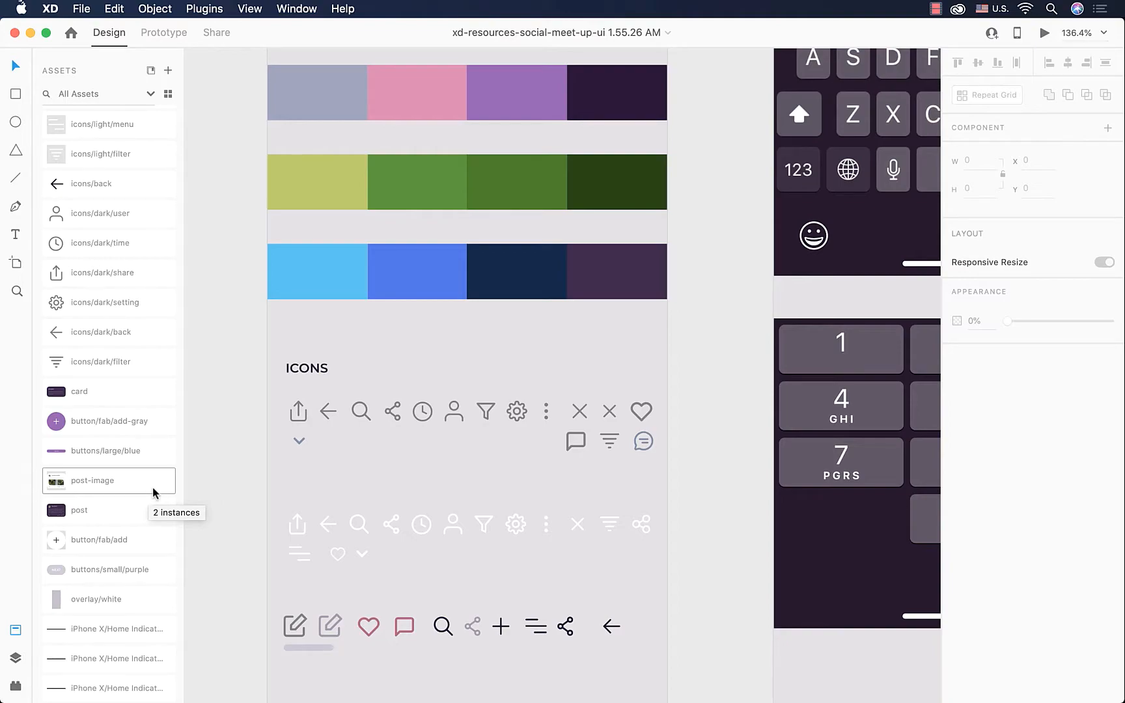
Highlight the post-image component's instances on the canvas and examine them on the Timeline and Posts artboards.
{"action": "right_click", "coordinate": [154, 488]}
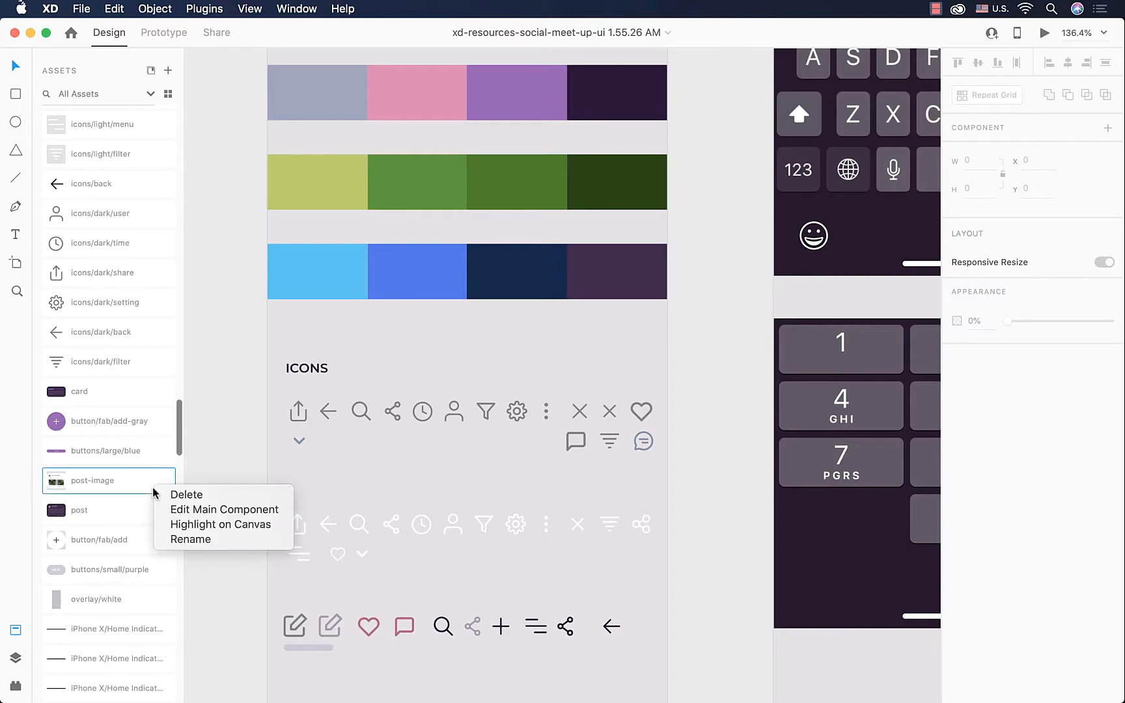
{"action": "left_click", "coordinate": [282, 531]}
{"action": "scroll", "coordinate": [500, 528], "scroll_direction": "down", "scroll_amount": 10}
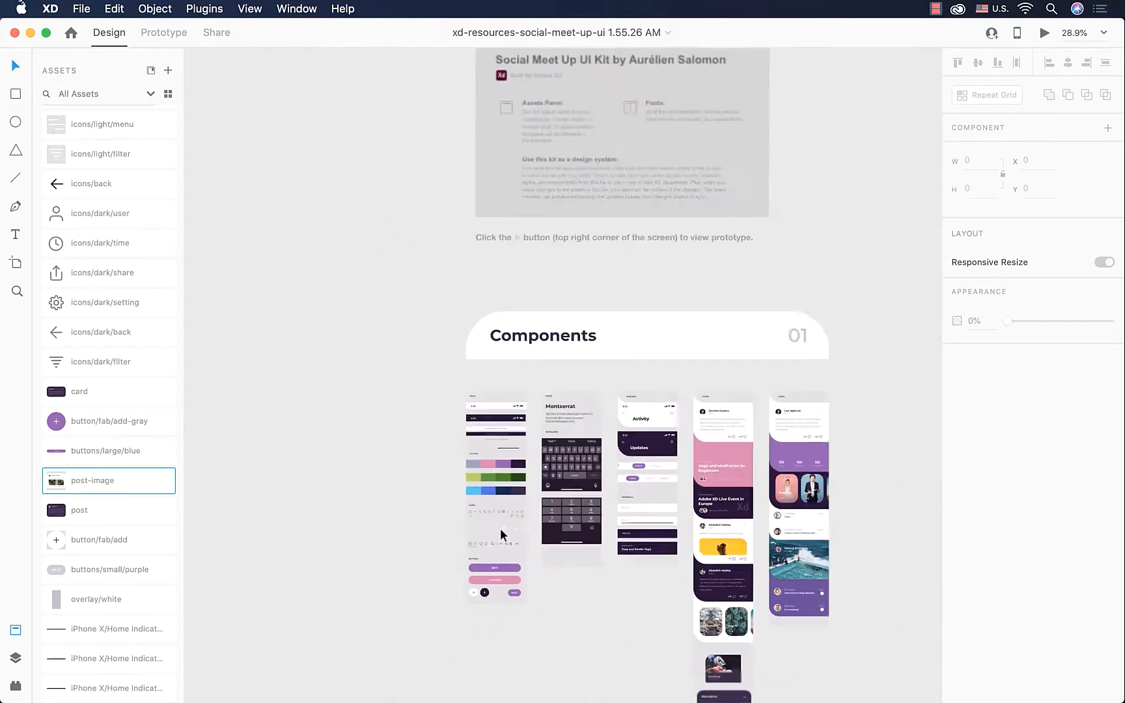
{"action": "scroll", "coordinate": [500, 528], "scroll_direction": "down", "scroll_amount": 3}
{"action": "scroll", "coordinate": [500, 528], "scroll_direction": "right", "scroll_amount": 5}
{"action": "scroll", "coordinate": [500, 528], "scroll_direction": "right", "scroll_amount": 7}
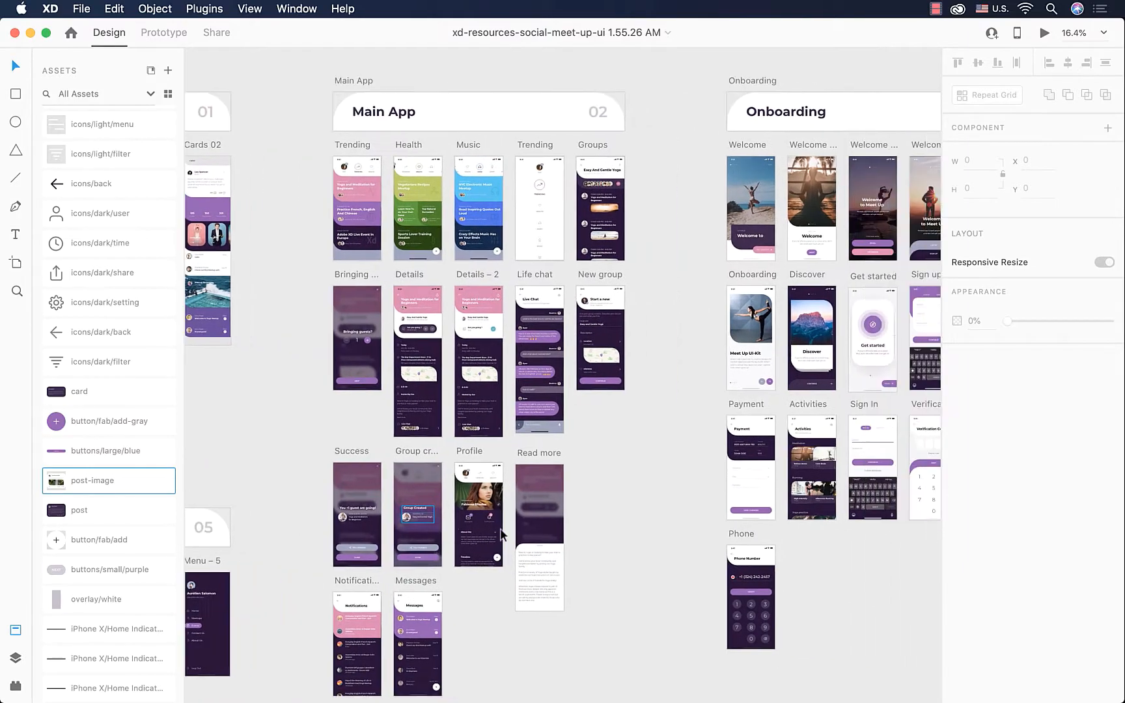
{"action": "scroll", "coordinate": [500, 528], "scroll_direction": "right", "scroll_amount": 10}
{"action": "scroll", "coordinate": [499, 528], "scroll_direction": "down", "scroll_amount": 2}
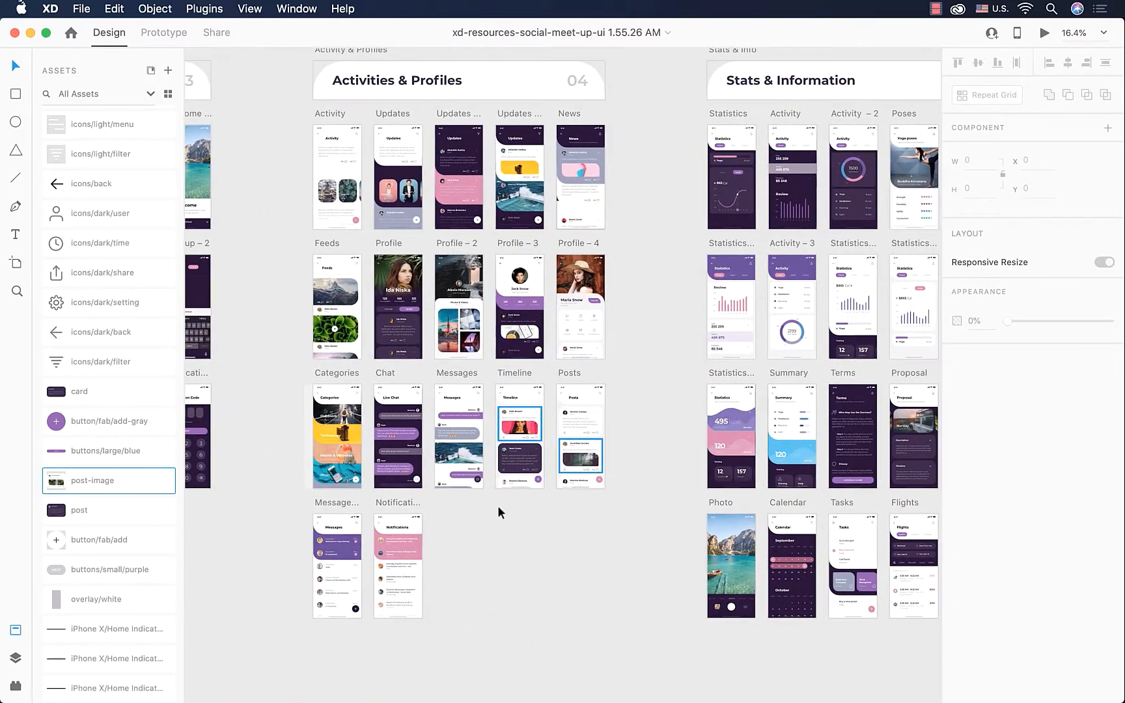
{"action": "scroll", "coordinate": [550, 461], "scroll_direction": "up", "scroll_amount": 5}
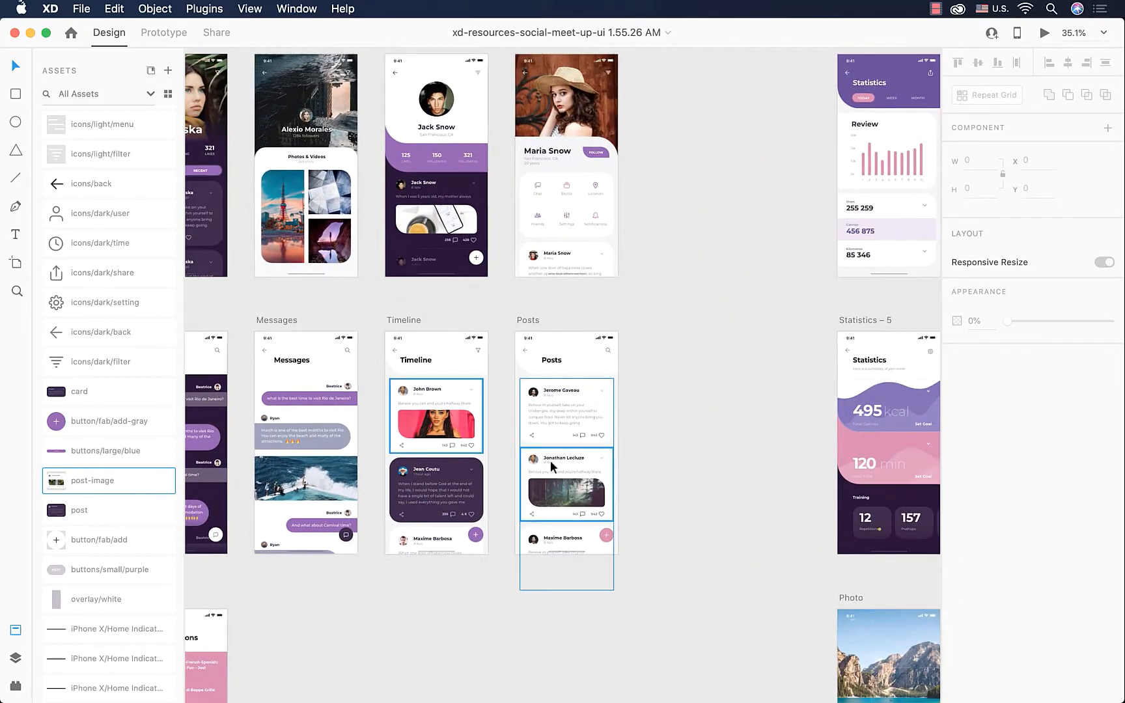
{"action": "scroll", "coordinate": [550, 460], "scroll_direction": "up", "scroll_amount": 5}
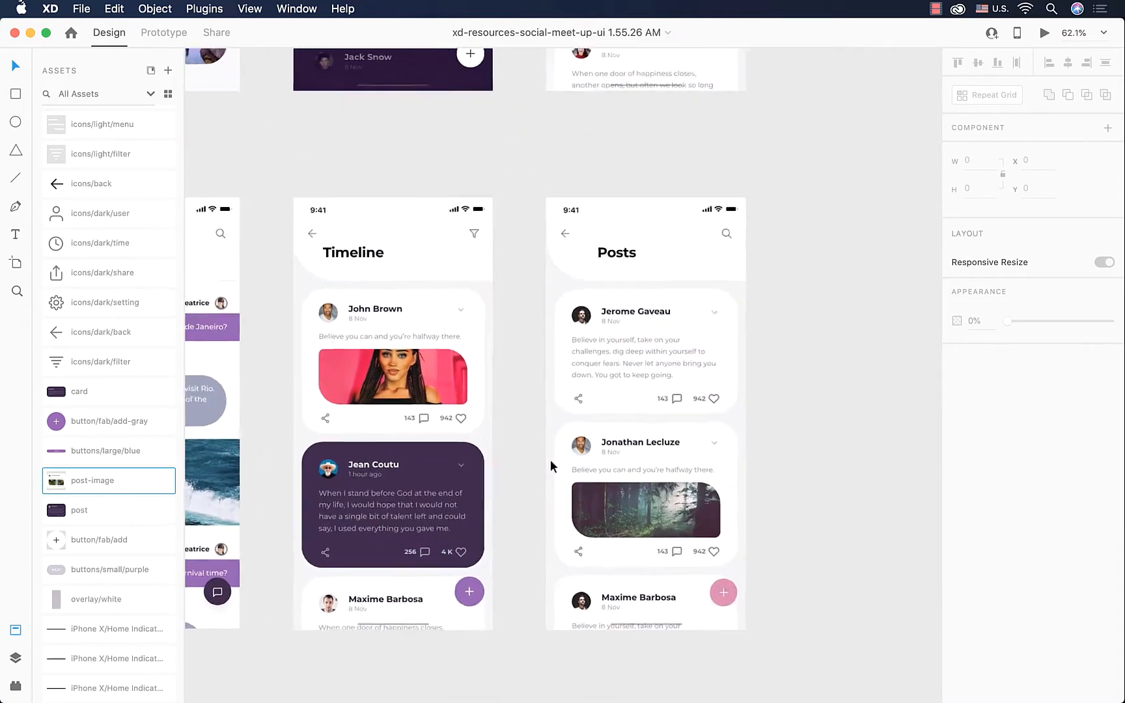
{"action": "scroll", "coordinate": [550, 466], "scroll_direction": "left", "scroll_amount": 1}
{"action": "scroll", "coordinate": [550, 467], "scroll_direction": "up", "scroll_amount": 1}
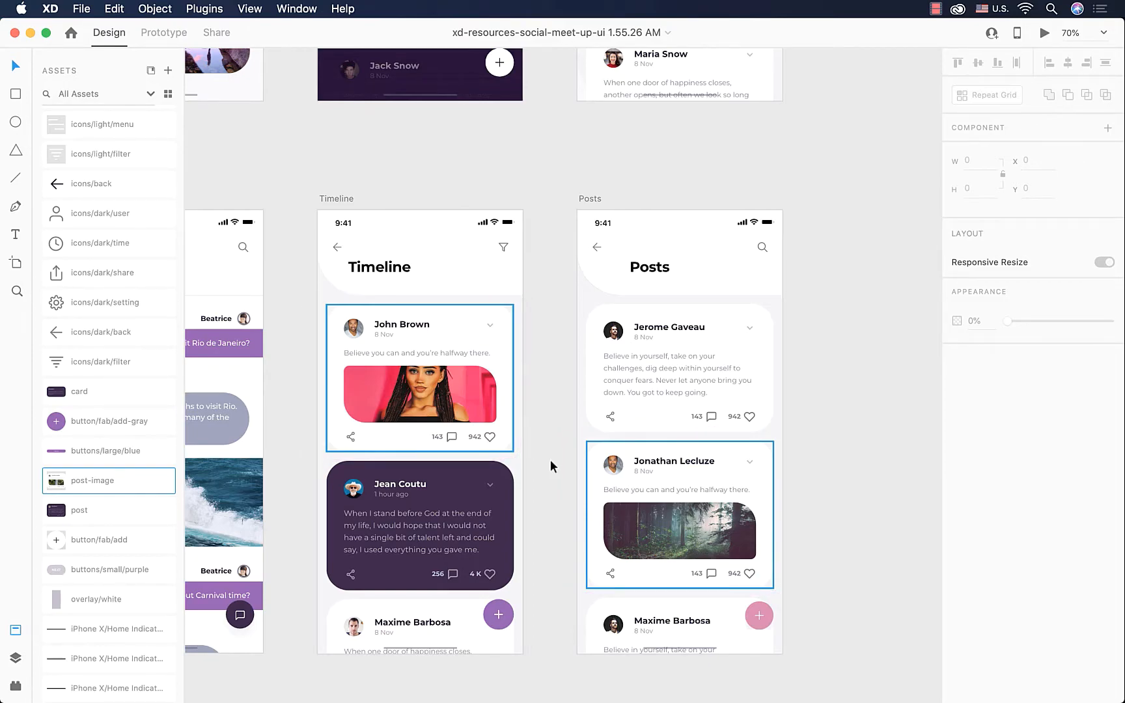
Change the message text of the forest-picture post on the Posts artboard to "I think its heaven.".
{"action": "scroll", "coordinate": [675, 475], "scroll_direction": "up", "scroll_amount": 5}
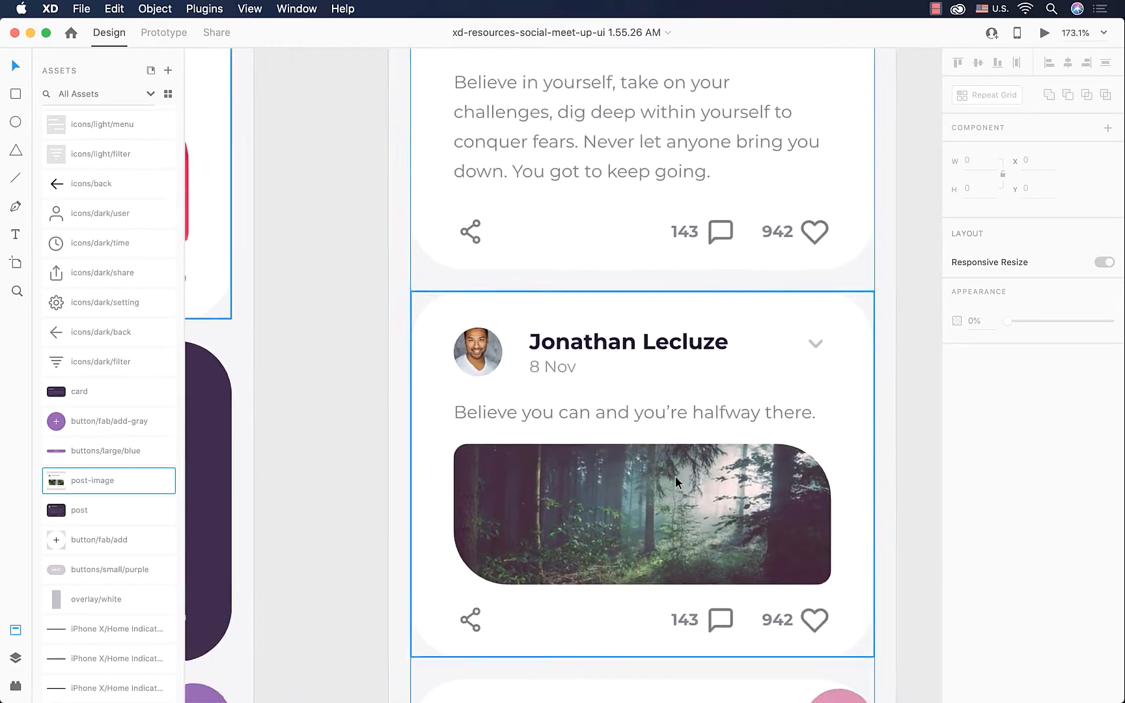
{"action": "scroll", "coordinate": [675, 475], "scroll_direction": "right", "scroll_amount": 4}
{"action": "scroll", "coordinate": [675, 475], "scroll_direction": "down", "scroll_amount": 2}
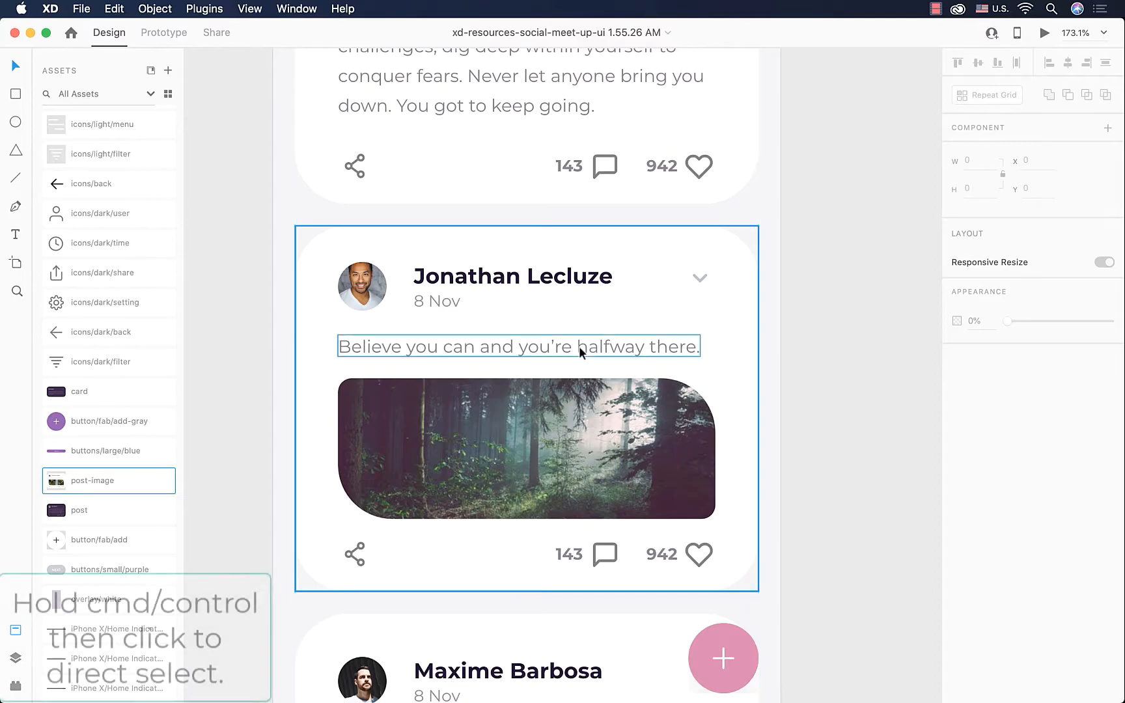
{"action": "left_click", "coordinate": [571, 342], "text": "super"}
{"action": "double_click", "coordinate": [567, 344]}
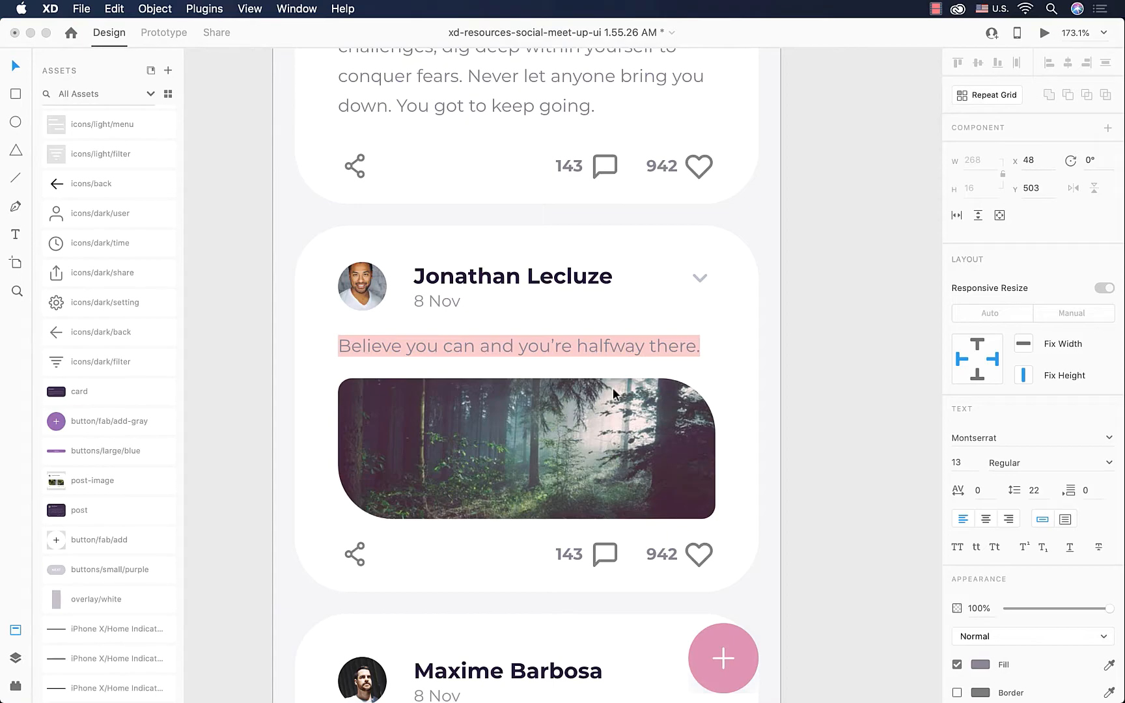
{"action": "type", "text": "I think its heaven."}
{"action": "key", "text": "Escape"}
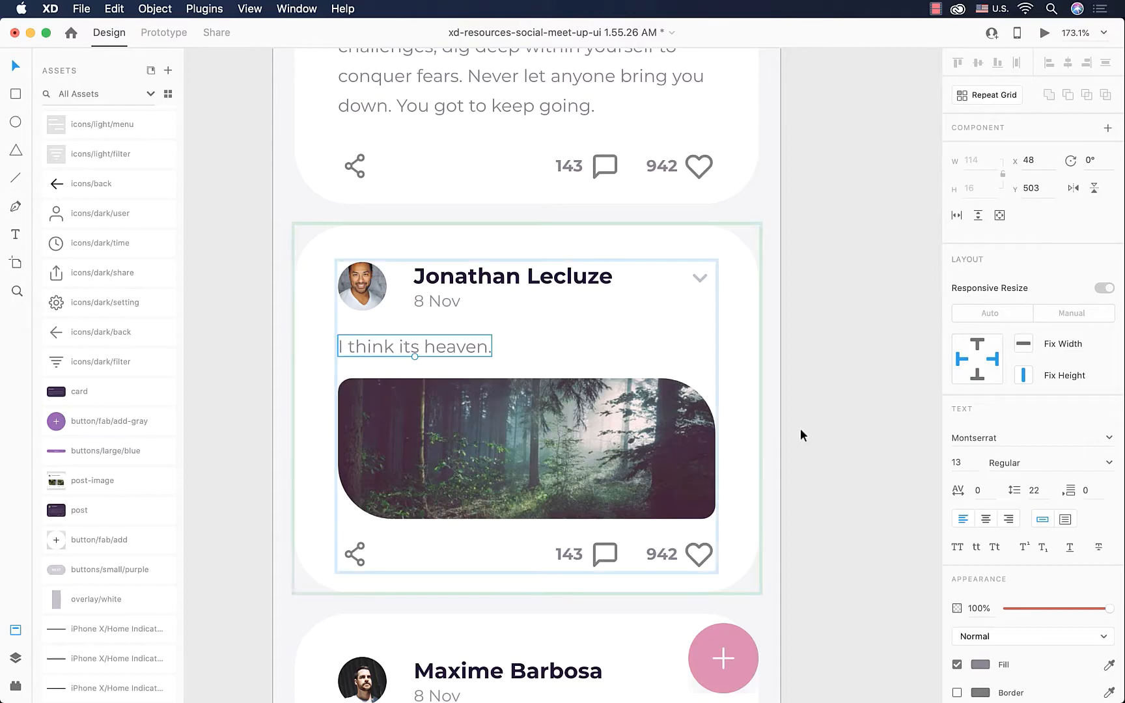
Draw a new artboard about 683 × 812 in the empty space beside the Posts artboard.
{"action": "scroll", "coordinate": [802, 434], "scroll_direction": "down", "scroll_amount": 5}
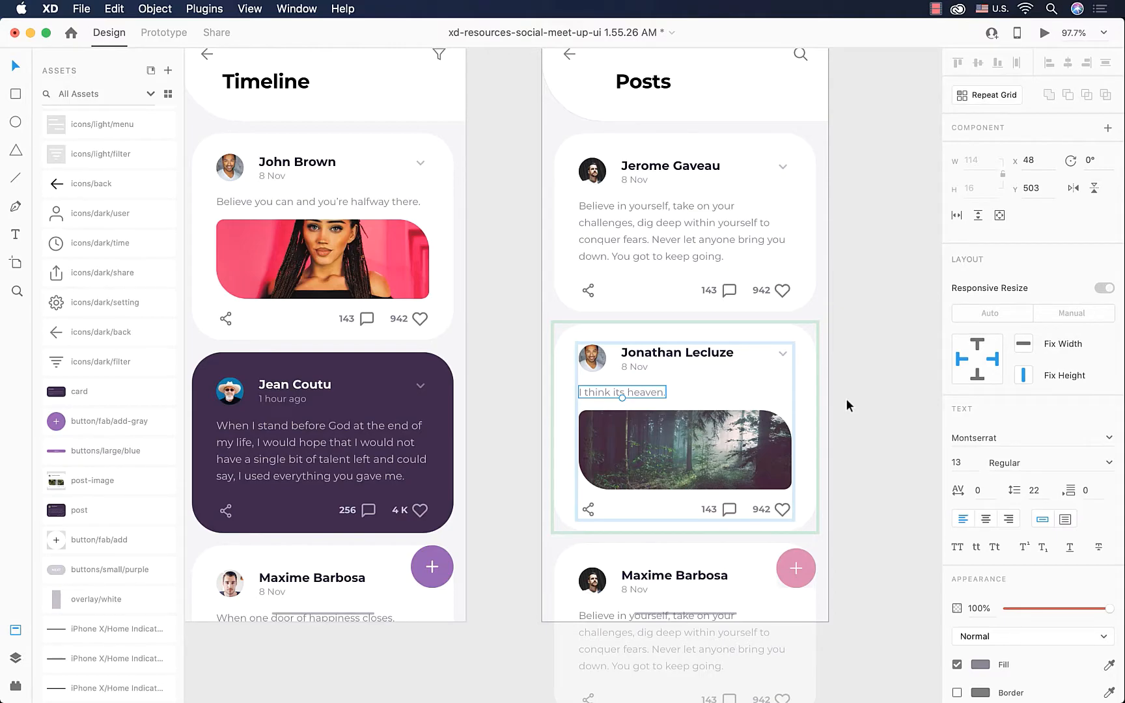
{"action": "scroll", "coordinate": [846, 399], "scroll_direction": "down", "scroll_amount": 5}
{"action": "scroll", "coordinate": [846, 399], "scroll_direction": "right", "scroll_amount": 3}
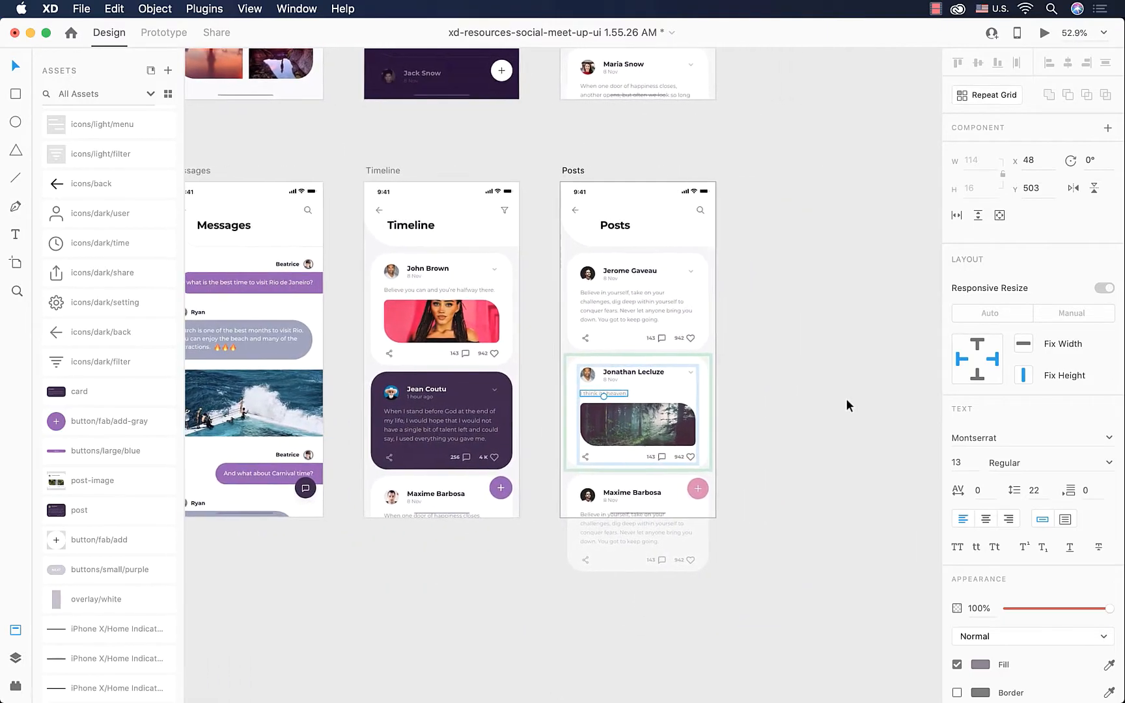
{"action": "scroll", "coordinate": [847, 400], "scroll_direction": "right", "scroll_amount": 2}
{"action": "scroll", "coordinate": [847, 401], "scroll_direction": "up", "scroll_amount": 1}
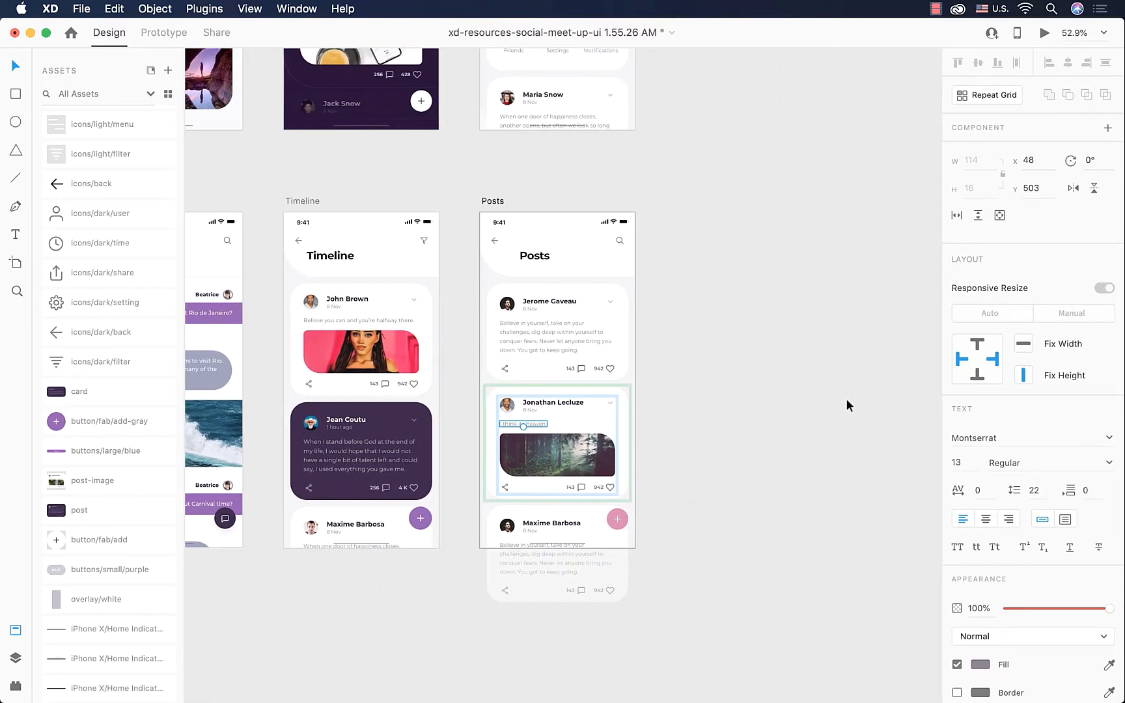
{"action": "left_click", "coordinate": [15, 263]}
{"action": "scroll", "coordinate": [630, 366], "scroll_direction": "right", "scroll_amount": 4}
{"action": "scroll", "coordinate": [630, 366], "scroll_direction": "down", "scroll_amount": 1}
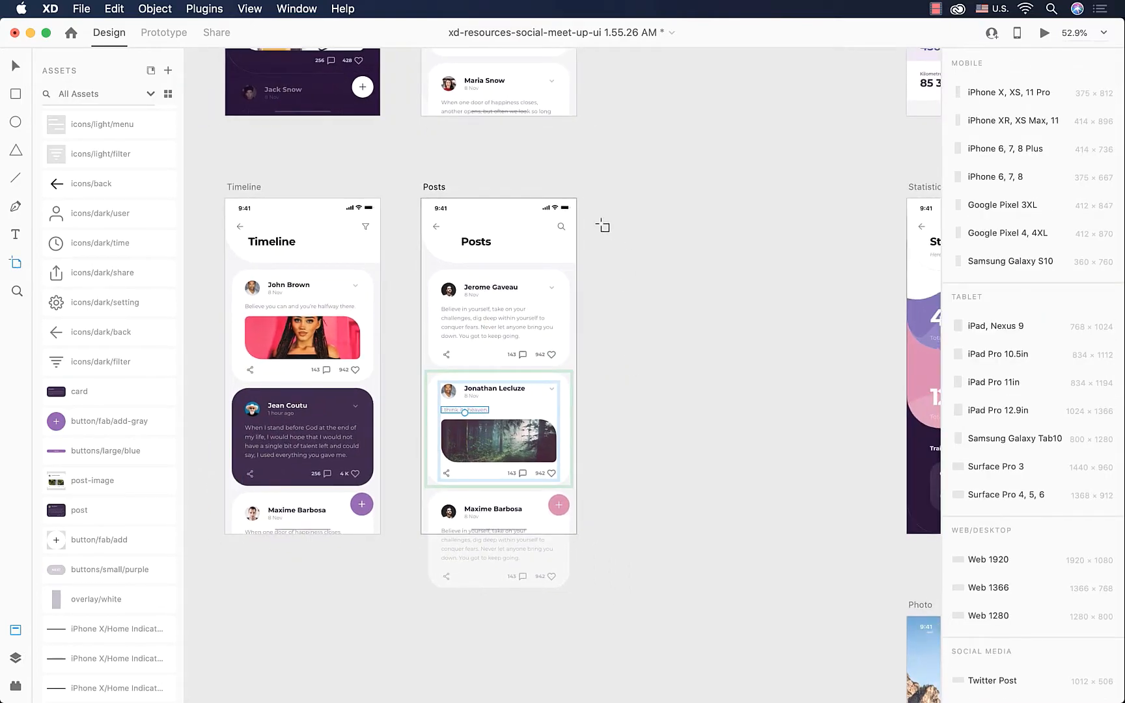
{"action": "left_click_drag", "start_coordinate": [593, 199], "coordinate": [877, 535]}
{"action": "scroll", "coordinate": [706, 482], "scroll_direction": "left", "scroll_amount": 2}
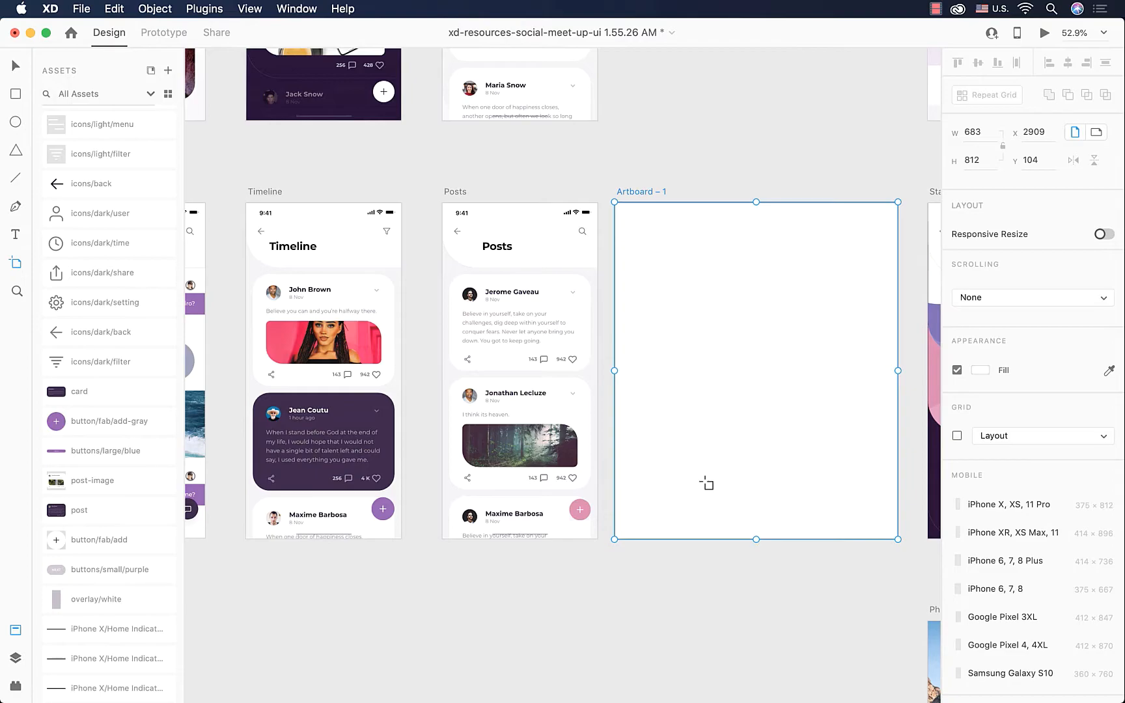
Place a post-image component instance in the upper part of the new artboard and fill the artboard with the medium blue swatch.
{"action": "key", "text": "v"}
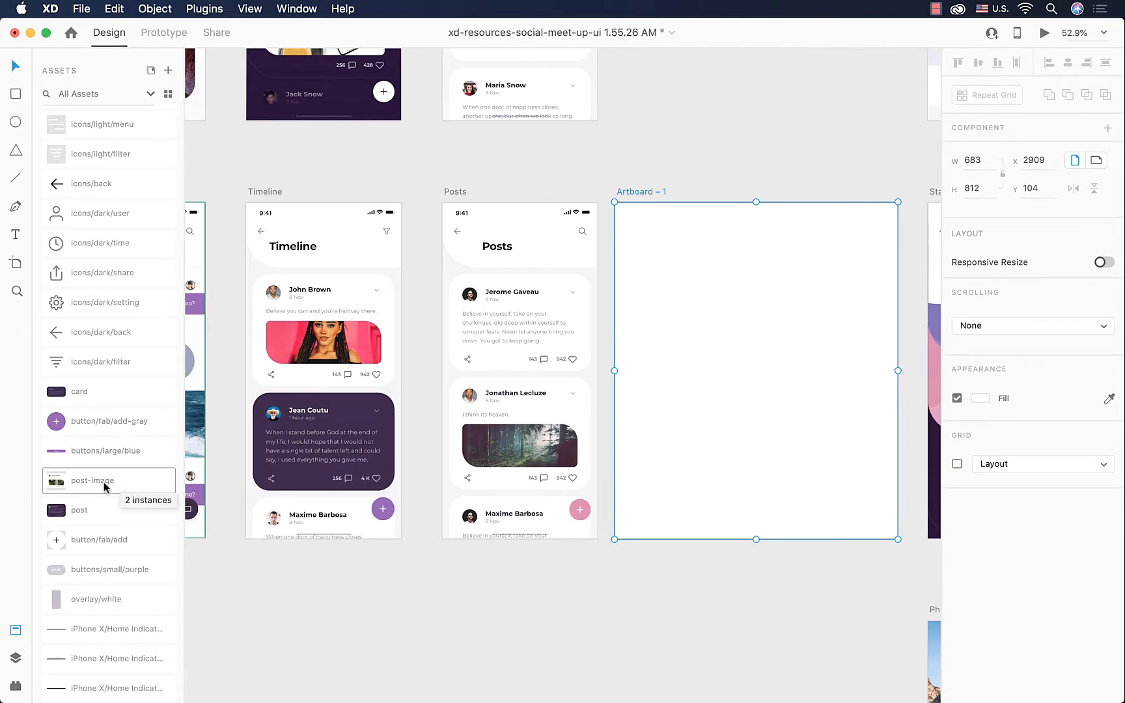
{"action": "left_click_drag", "start_coordinate": [76, 485], "coordinate": [731, 297]}
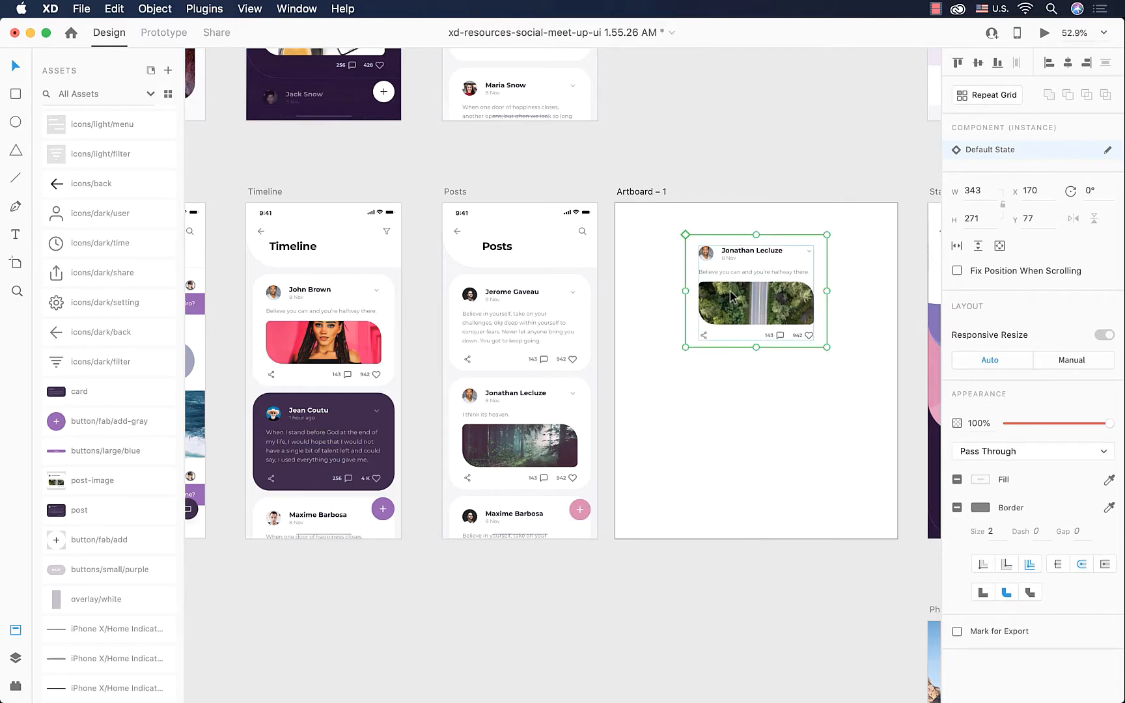
{"action": "left_click", "coordinate": [671, 299]}
{"action": "left_click", "coordinate": [987, 398]}
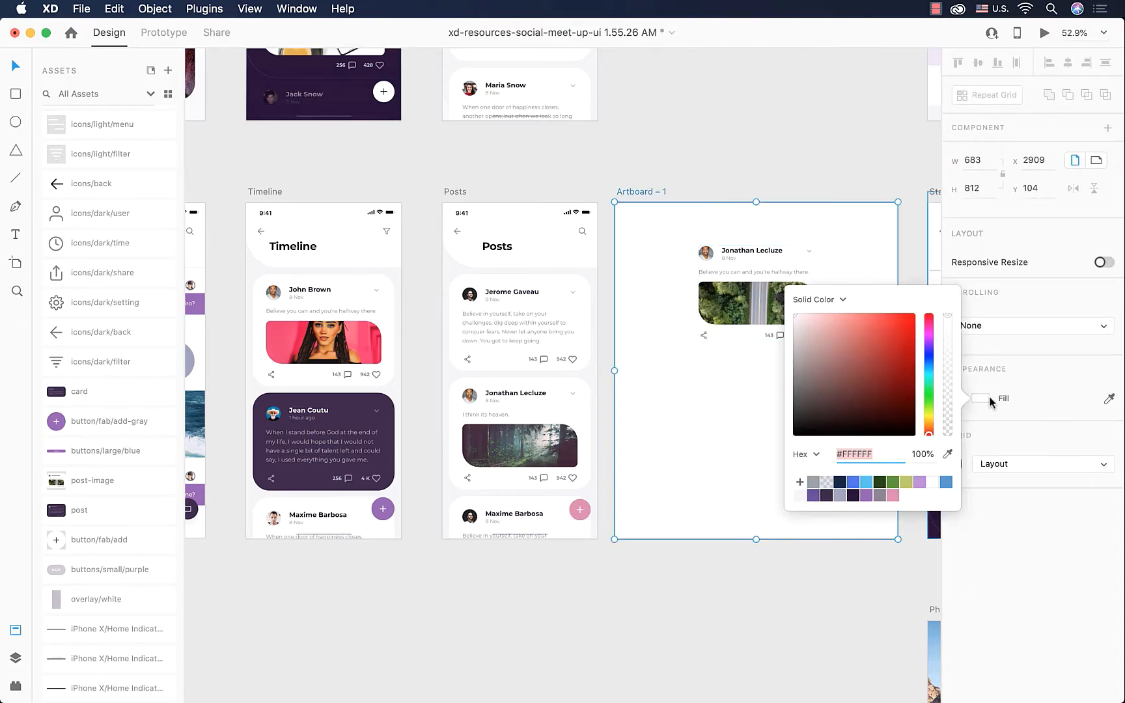
{"action": "left_click", "coordinate": [853, 482]}
{"action": "left_click", "coordinate": [702, 466]}
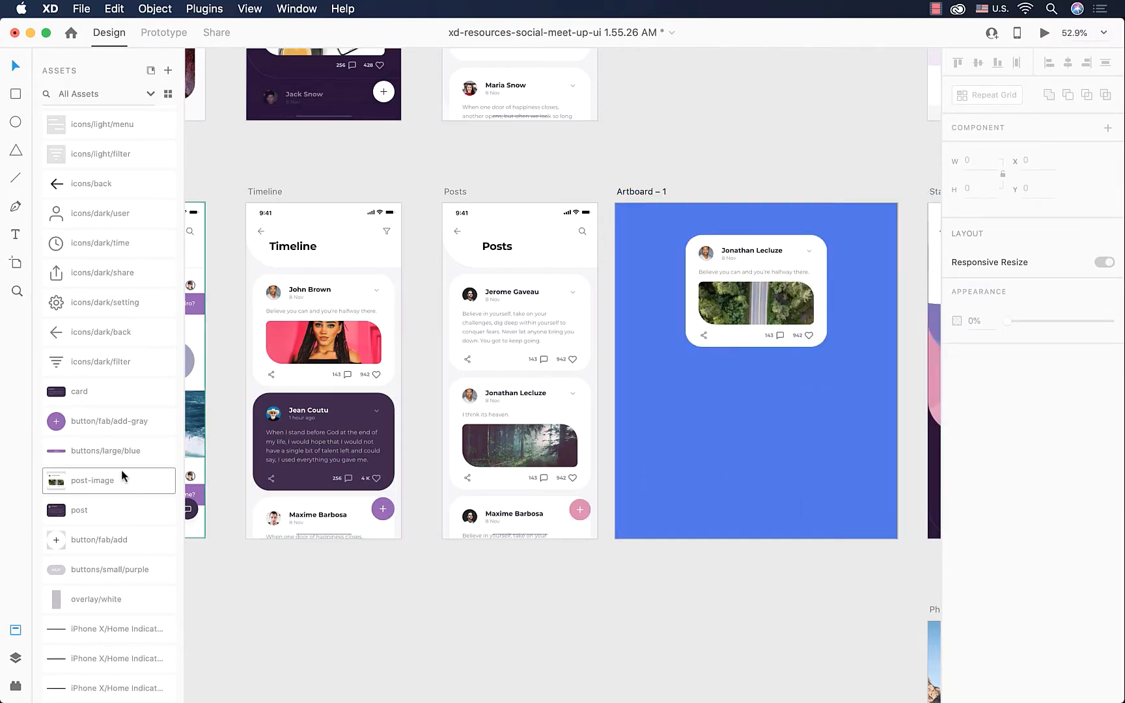
Place an instance of the other, unused post-image component in the lower part of the blue artboard, below the existing card.
{"action": "scroll", "coordinate": [121, 469], "scroll_direction": "down", "scroll_amount": 10}
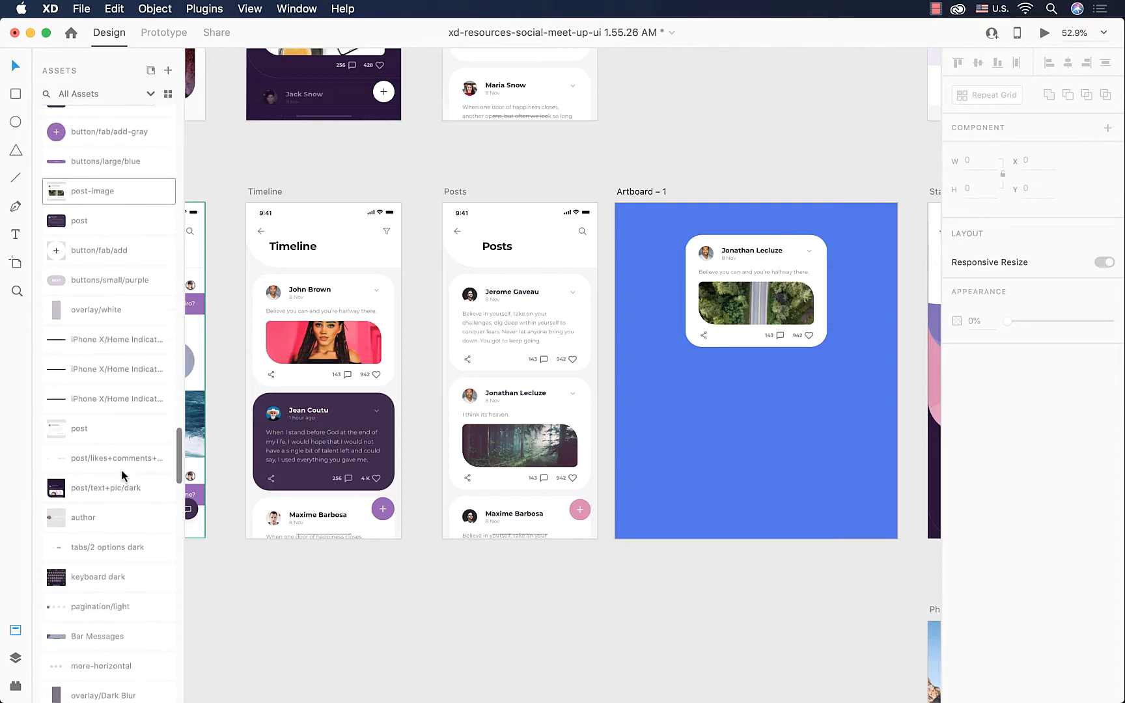
{"action": "scroll", "coordinate": [122, 470], "scroll_direction": "down", "scroll_amount": 6}
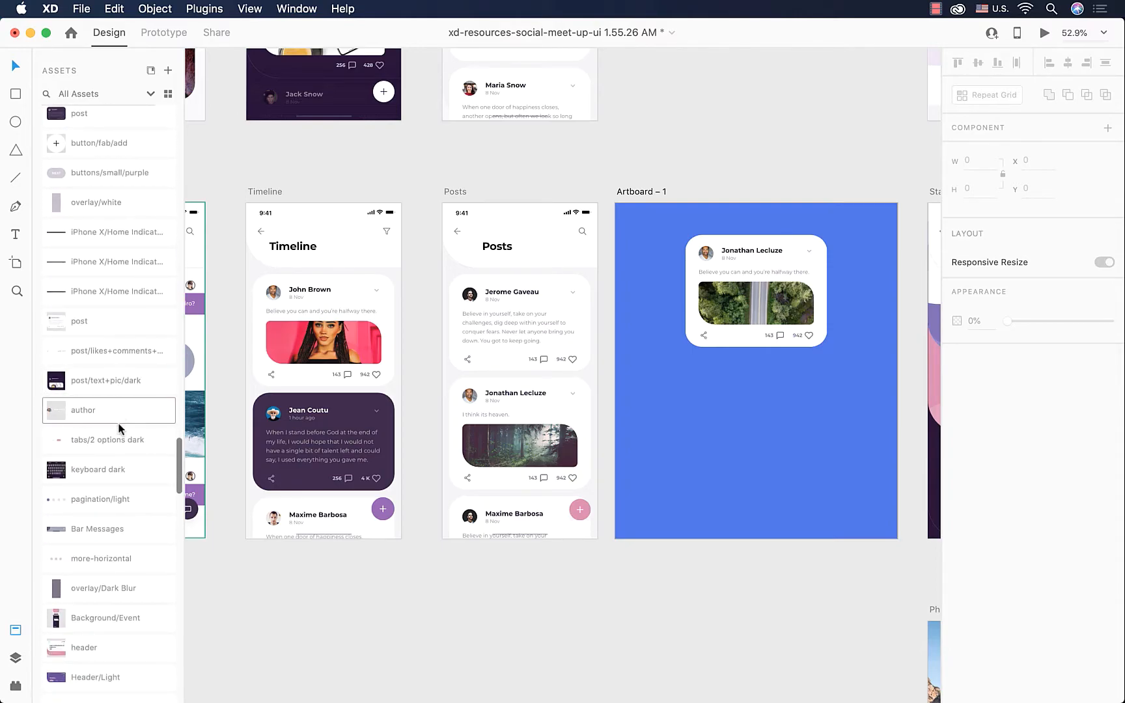
{"action": "scroll", "coordinate": [119, 429], "scroll_direction": "down", "scroll_amount": 1}
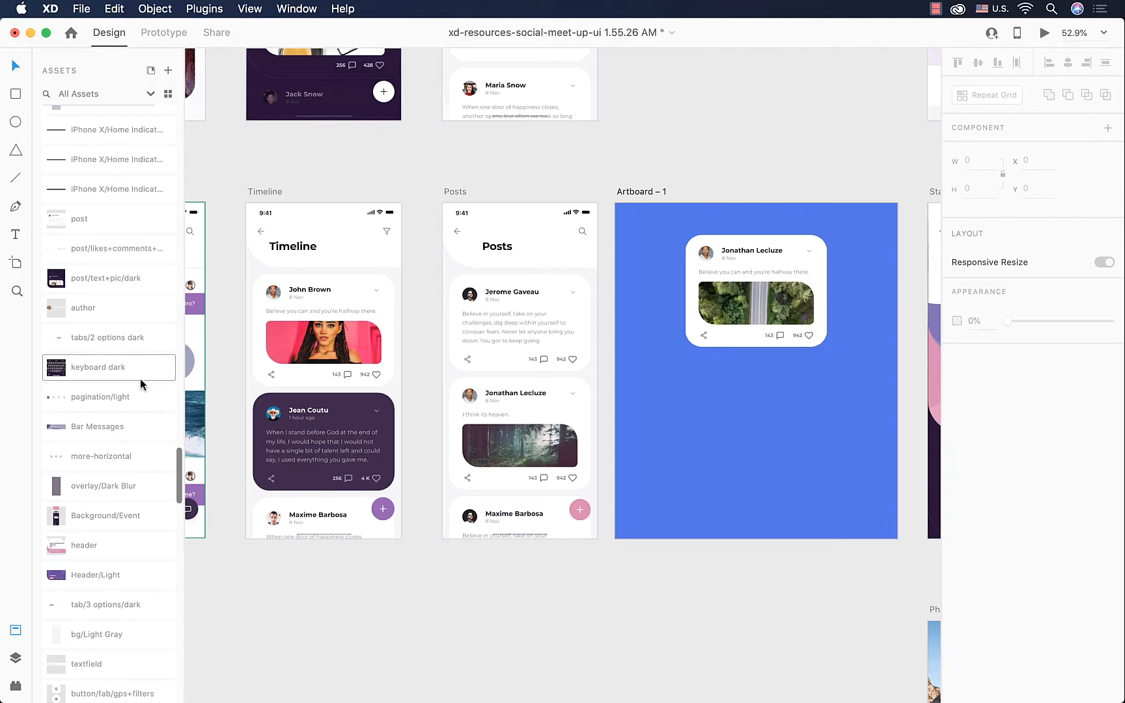
{"action": "scroll", "coordinate": [132, 485], "scroll_direction": "down", "scroll_amount": 7}
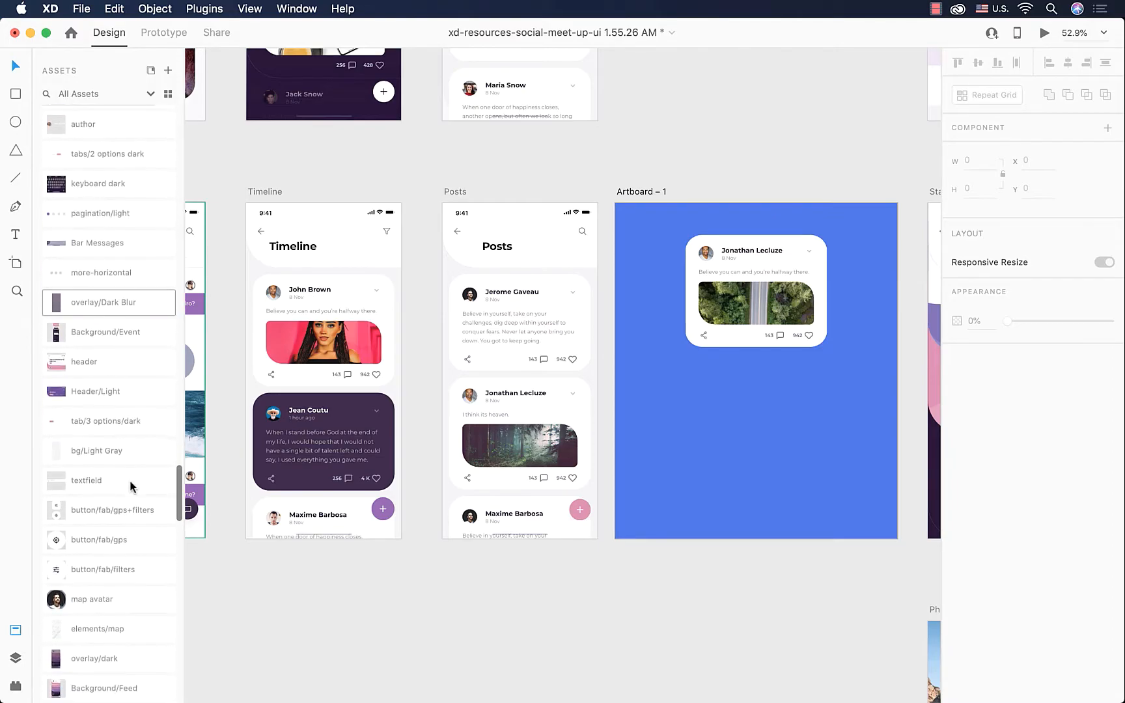
{"action": "scroll", "coordinate": [130, 481], "scroll_direction": "down", "scroll_amount": 10}
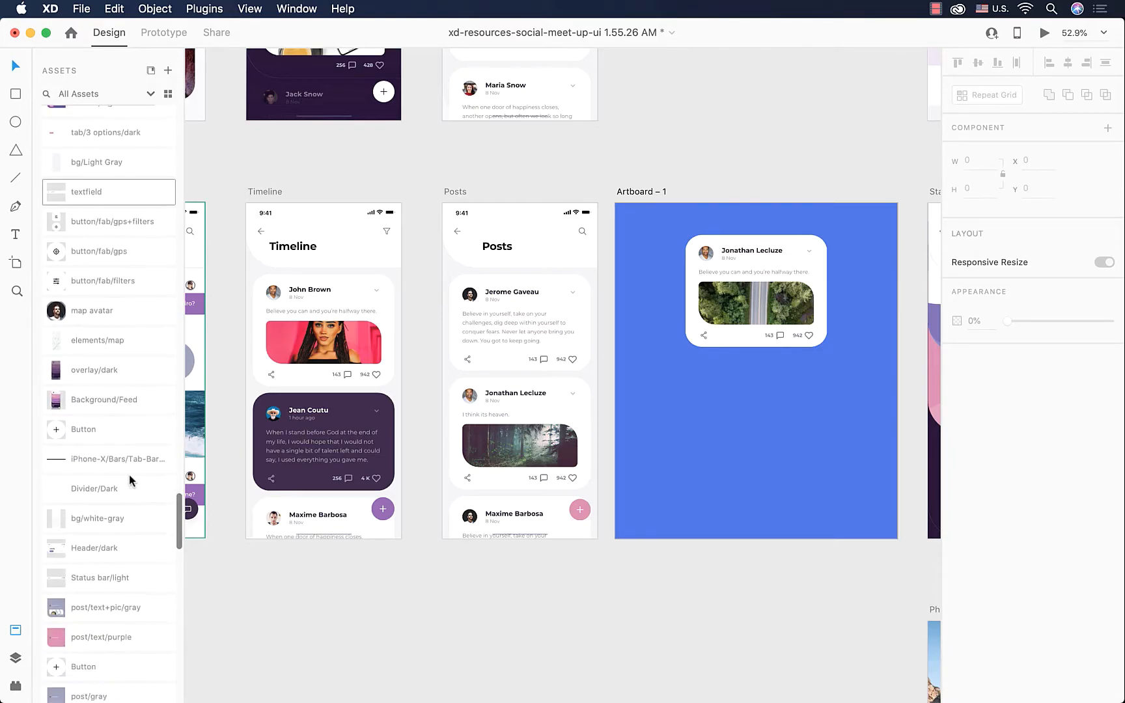
{"action": "scroll", "coordinate": [129, 481], "scroll_direction": "down", "scroll_amount": 12}
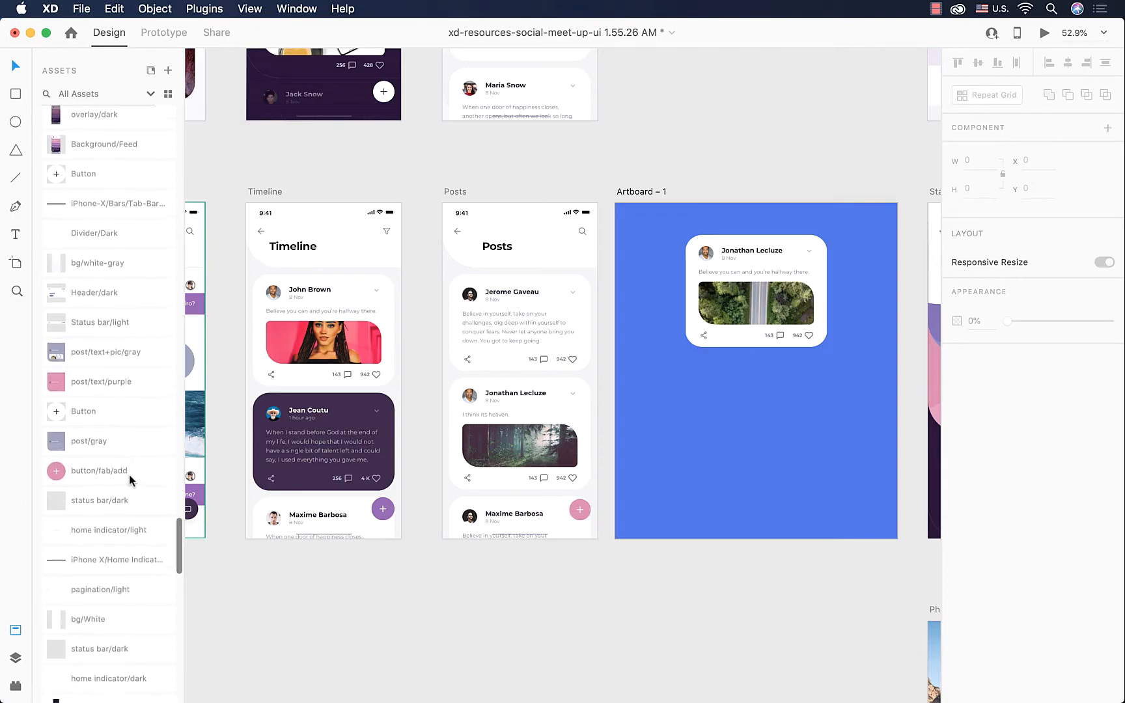
{"action": "scroll", "coordinate": [129, 480], "scroll_direction": "down", "scroll_amount": 8}
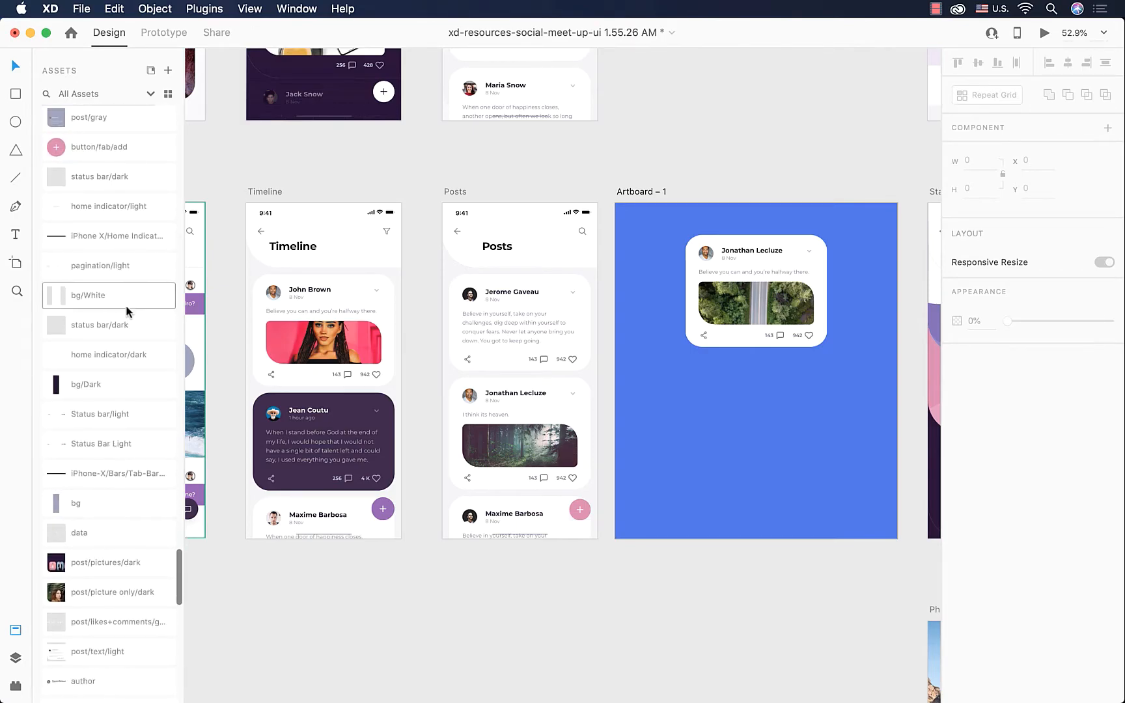
{"action": "scroll", "coordinate": [110, 440], "scroll_direction": "down", "scroll_amount": 9}
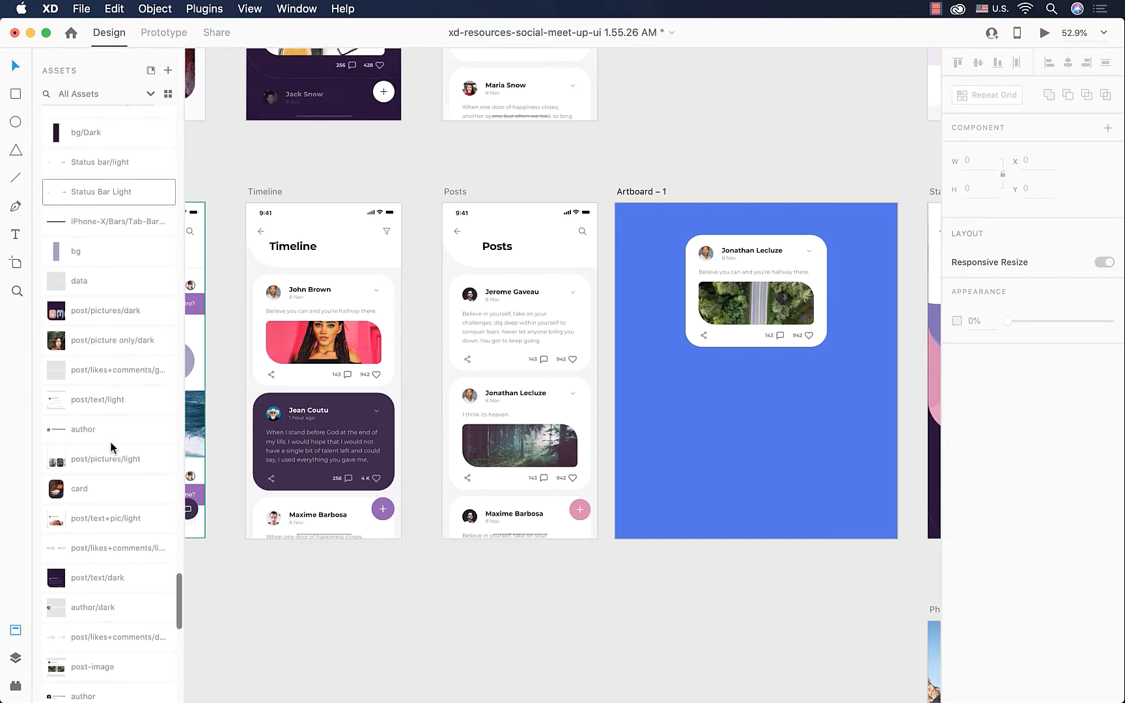
{"action": "scroll", "coordinate": [111, 446], "scroll_direction": "down", "scroll_amount": 8}
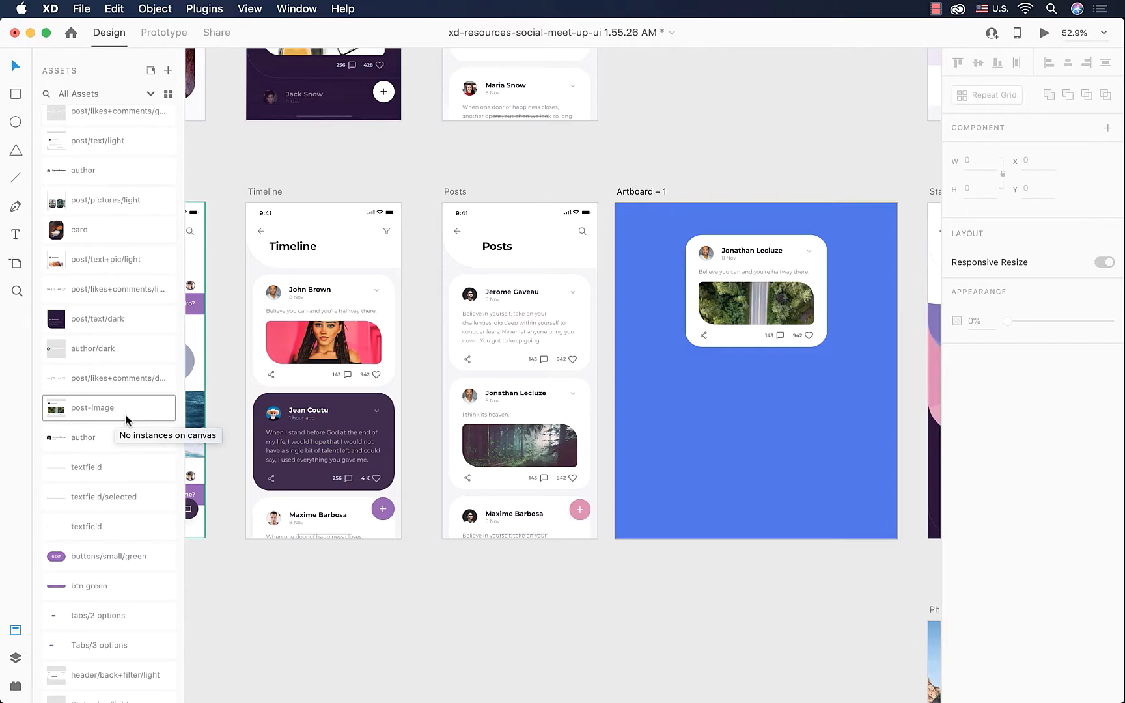
{"action": "left_click_drag", "start_coordinate": [125, 415], "coordinate": [756, 454]}
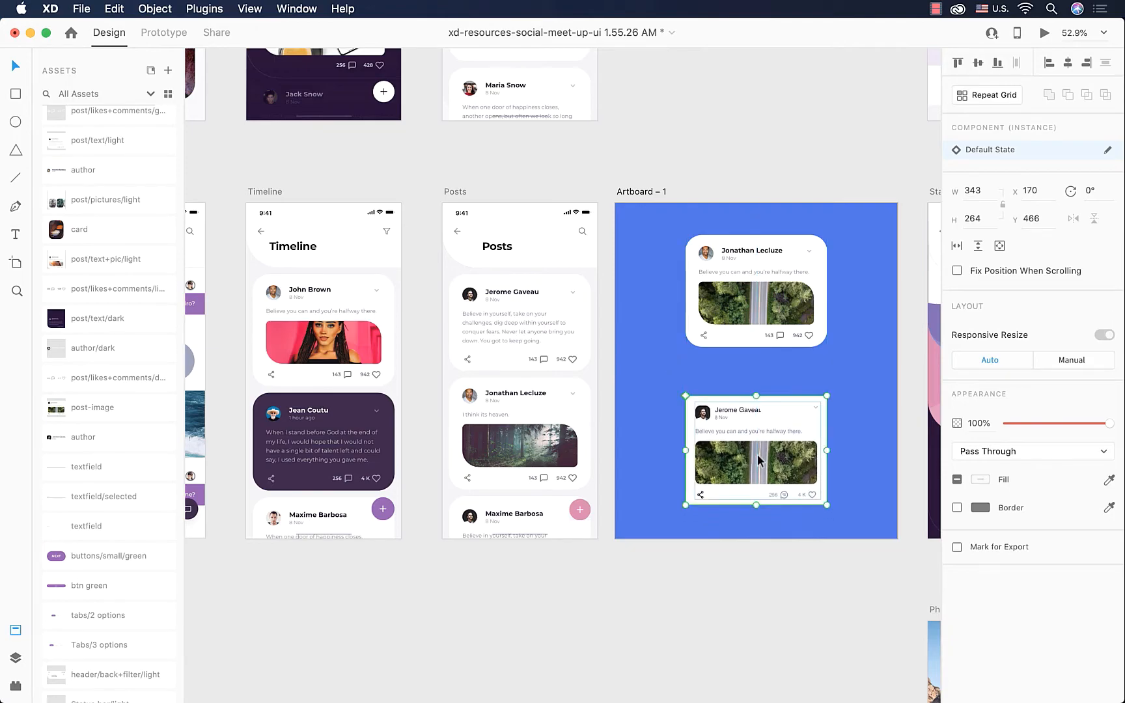
Compare the two post cards on the blue artboard up close and delete the lower one.
{"action": "scroll", "coordinate": [858, 477], "scroll_direction": "up", "scroll_amount": 5}
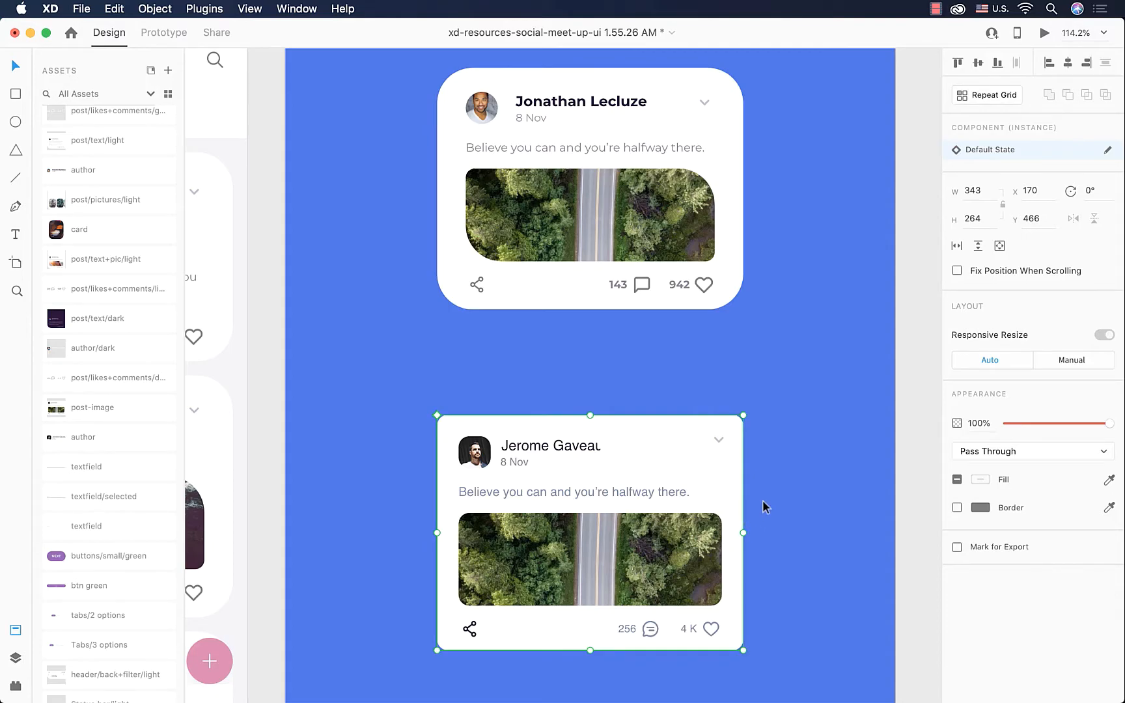
{"action": "scroll", "coordinate": [755, 511], "scroll_direction": "down", "scroll_amount": 5}
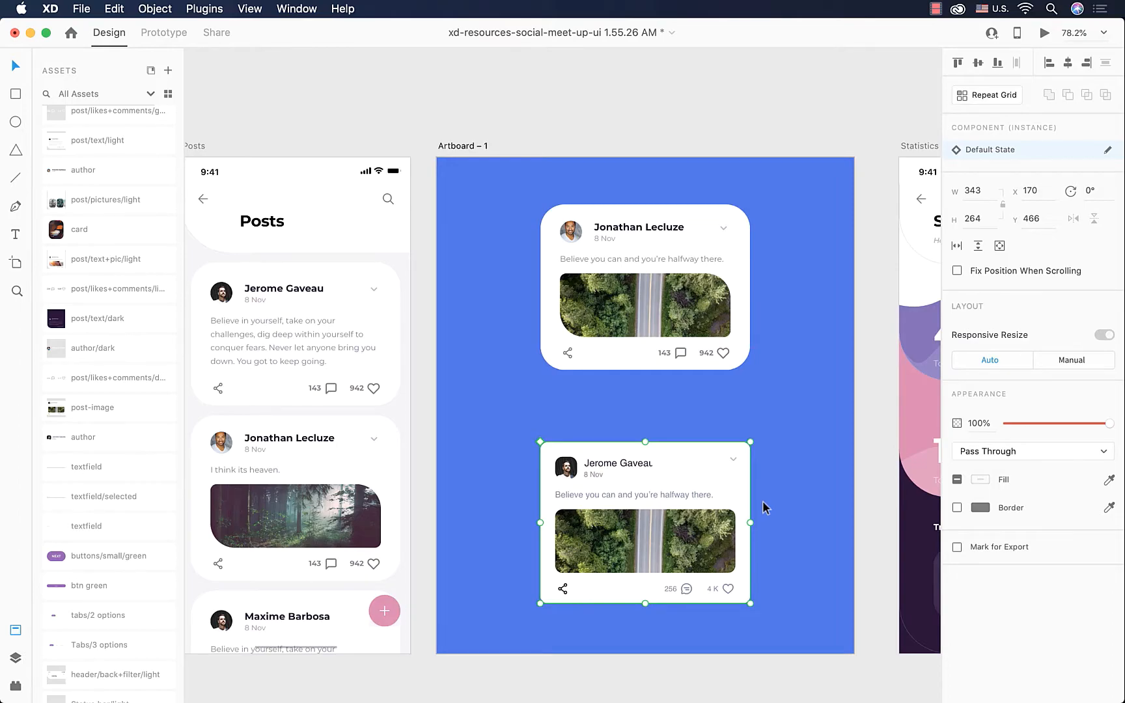
{"action": "key", "text": "Delete"}
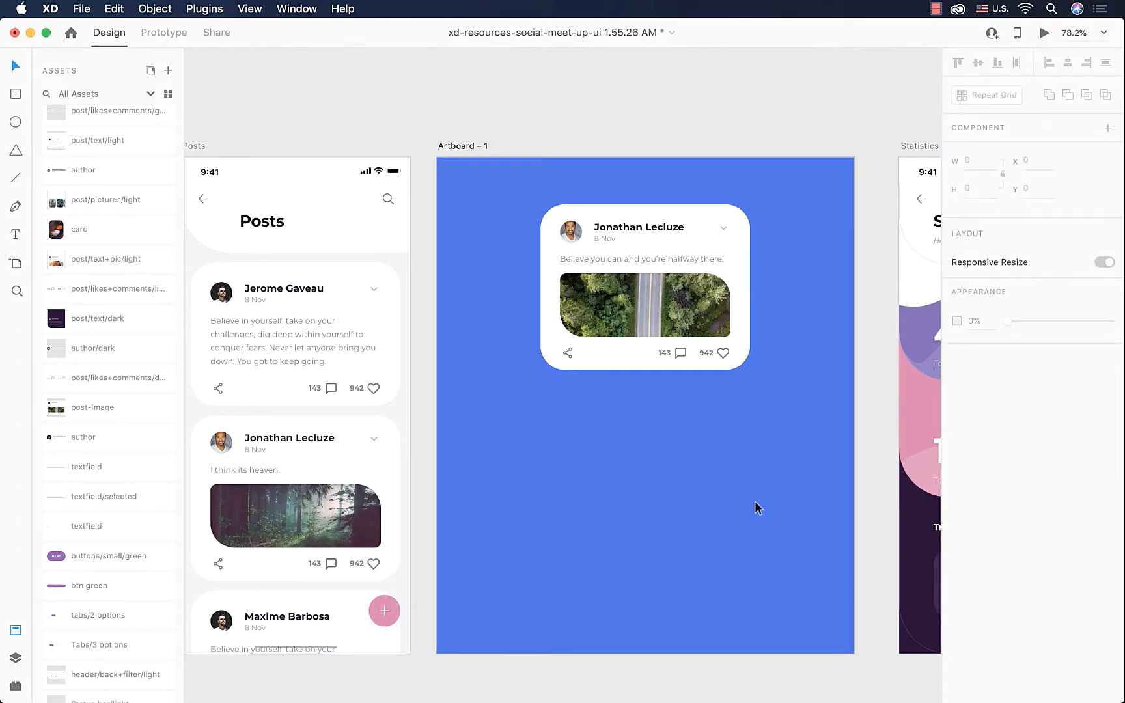
Reveal the components used by the blue artboard's post card in the assets.
{"action": "scroll", "coordinate": [130, 516], "scroll_direction": "down", "scroll_amount": 3}
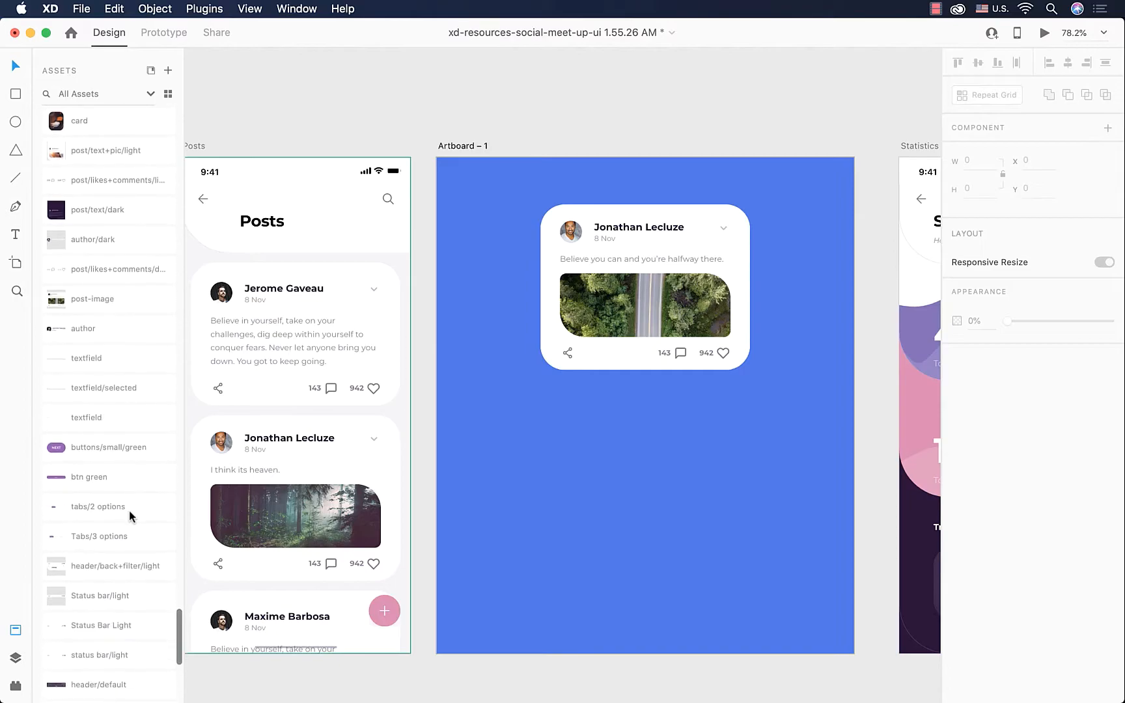
{"action": "scroll", "coordinate": [130, 516], "scroll_direction": "down", "scroll_amount": 2}
{"action": "scroll", "coordinate": [131, 516], "scroll_direction": "down", "scroll_amount": 8}
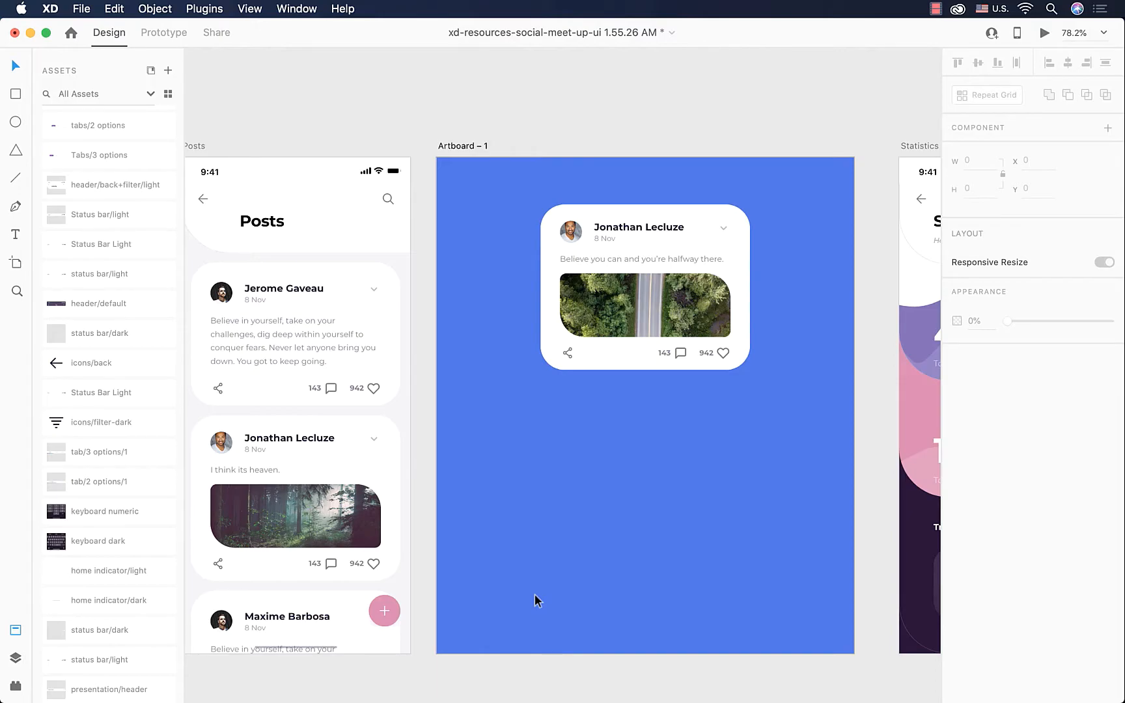
{"action": "right_click", "coordinate": [589, 288]}
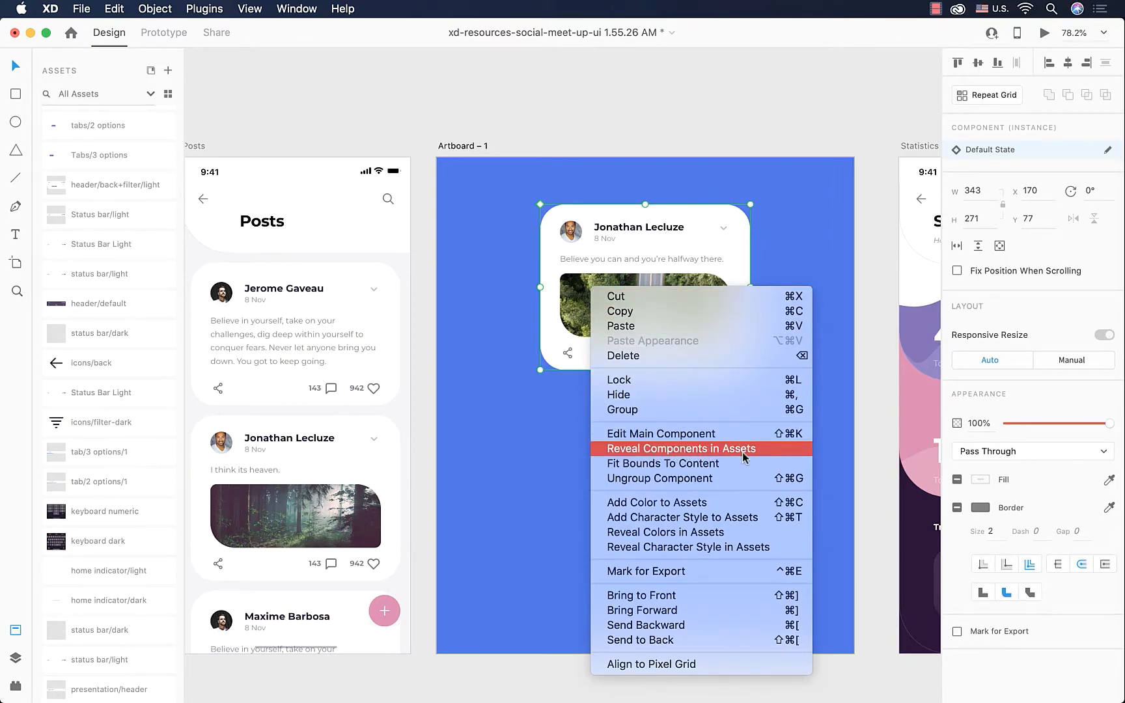
{"action": "left_click", "coordinate": [719, 458]}
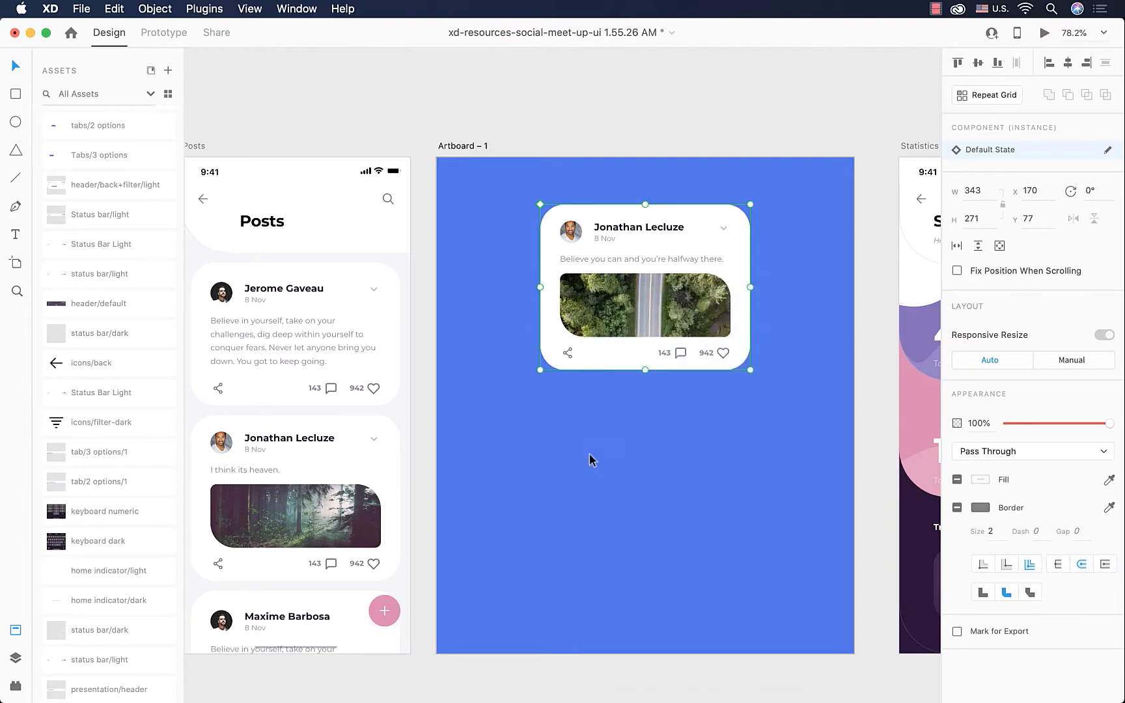
Examine which icon and post components are highlighted in the asset list for the selected card.
{"action": "scroll", "coordinate": [88, 403], "scroll_direction": "up", "scroll_amount": 20}
{"action": "scroll", "coordinate": [88, 403], "scroll_direction": "down", "scroll_amount": 10}
{"action": "scroll", "coordinate": [87, 403], "scroll_direction": "down", "scroll_amount": 10}
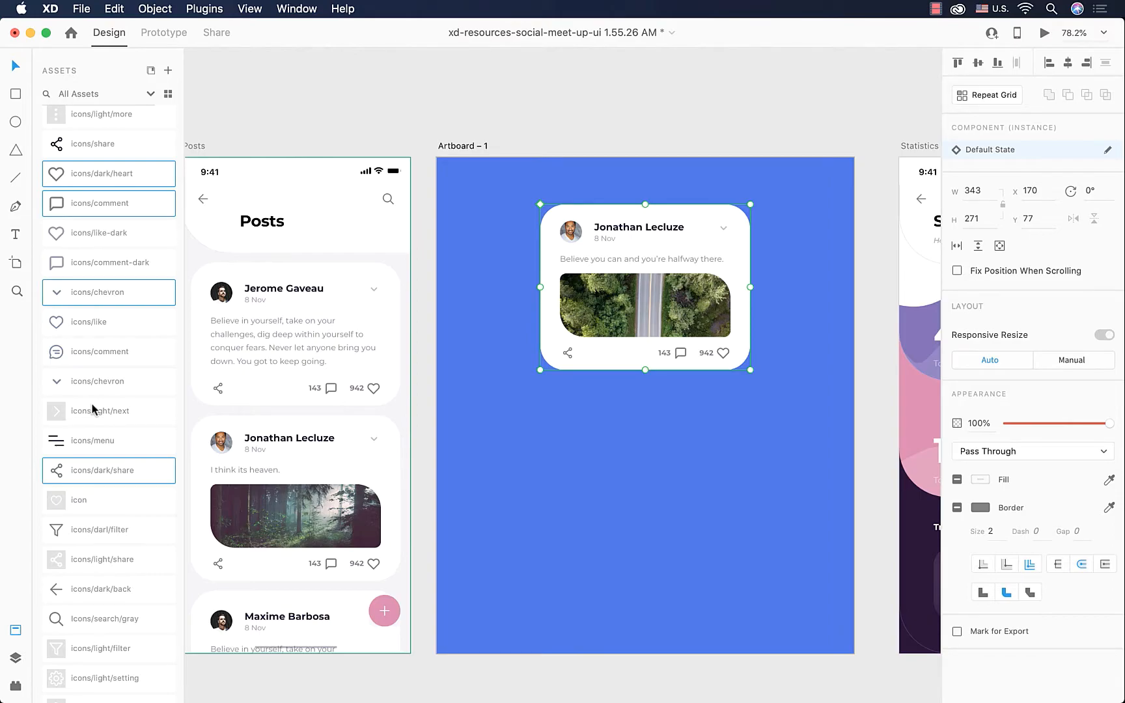
{"action": "scroll", "coordinate": [91, 404], "scroll_direction": "down", "scroll_amount": 5}
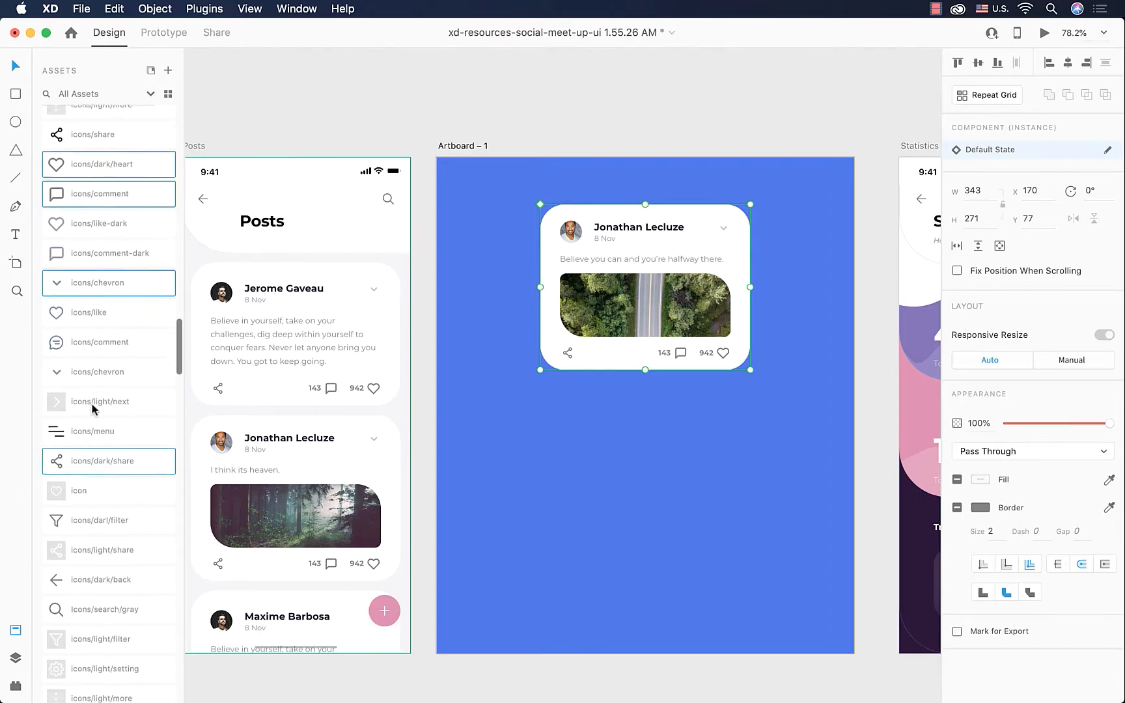
{"action": "scroll", "coordinate": [91, 409], "scroll_direction": "down", "scroll_amount": 15}
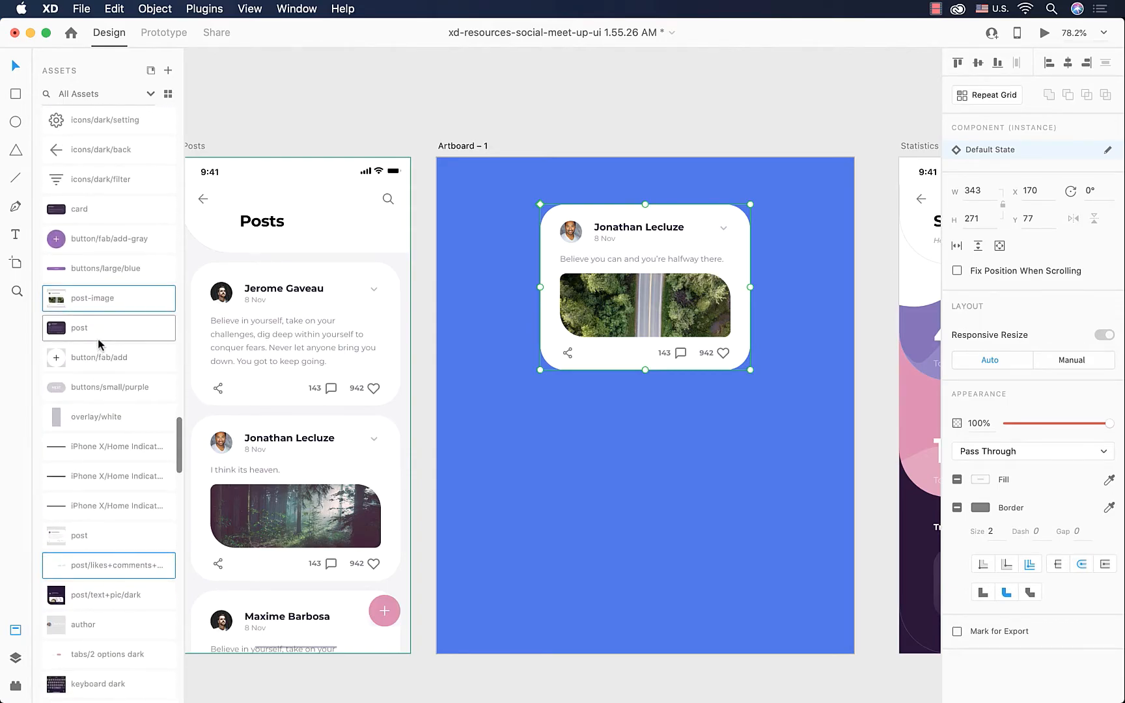
{"action": "scroll", "coordinate": [75, 381], "scroll_direction": "down", "scroll_amount": 3}
{"action": "scroll", "coordinate": [108, 471], "scroll_direction": "up", "scroll_amount": 4}
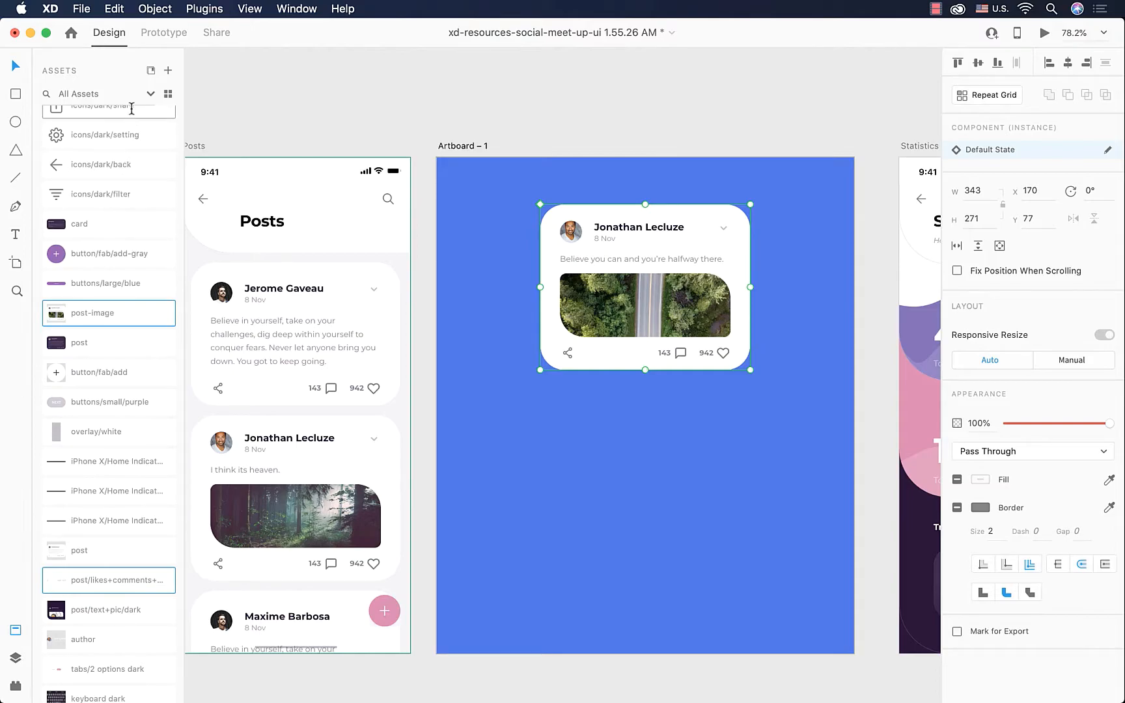
Filter the assets by the name "post-image".
{"action": "left_click", "coordinate": [108, 91]}
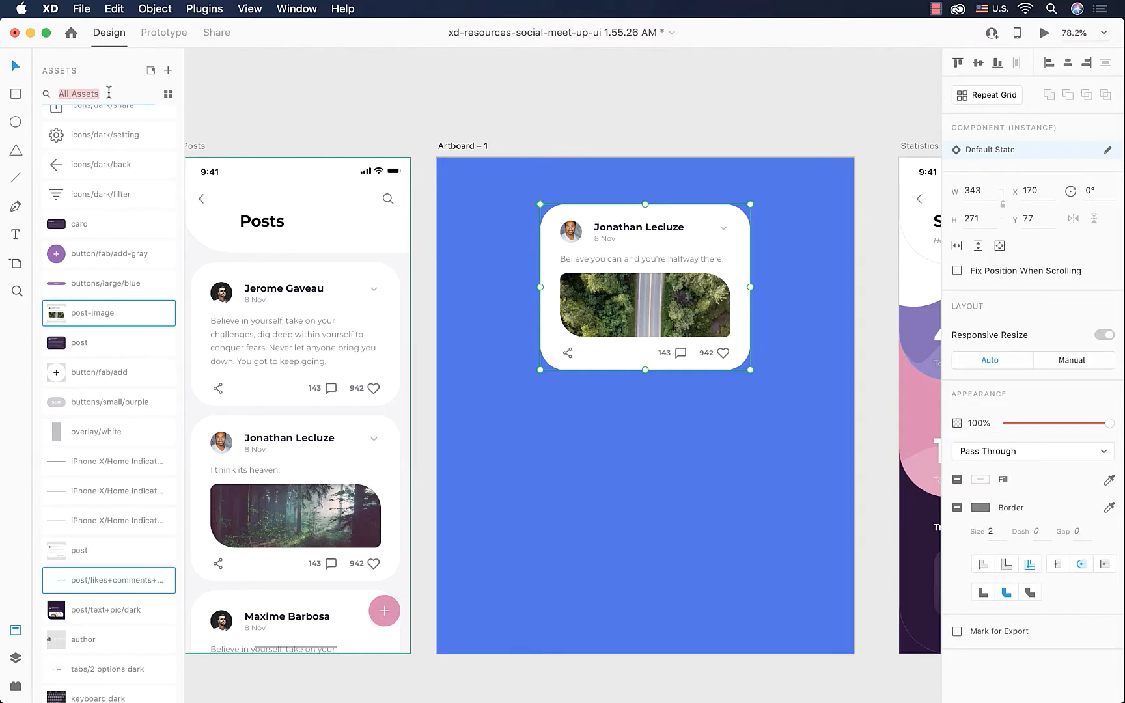
{"action": "type", "text": "post"}
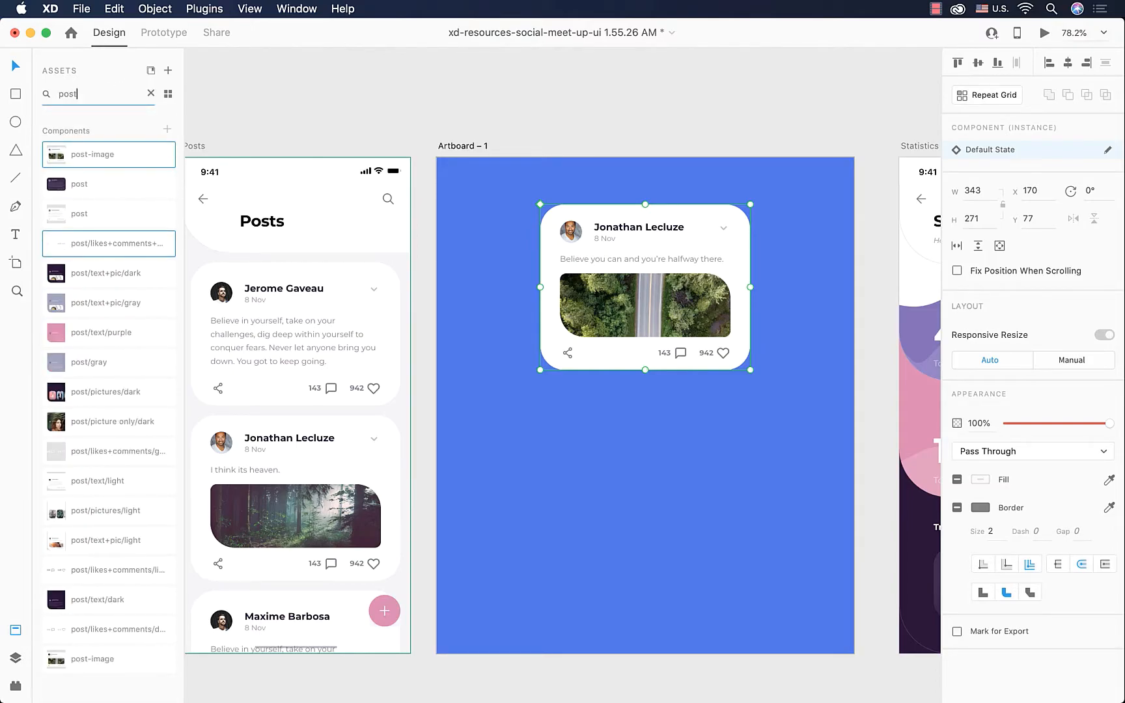
{"action": "type", "text": "-im"}
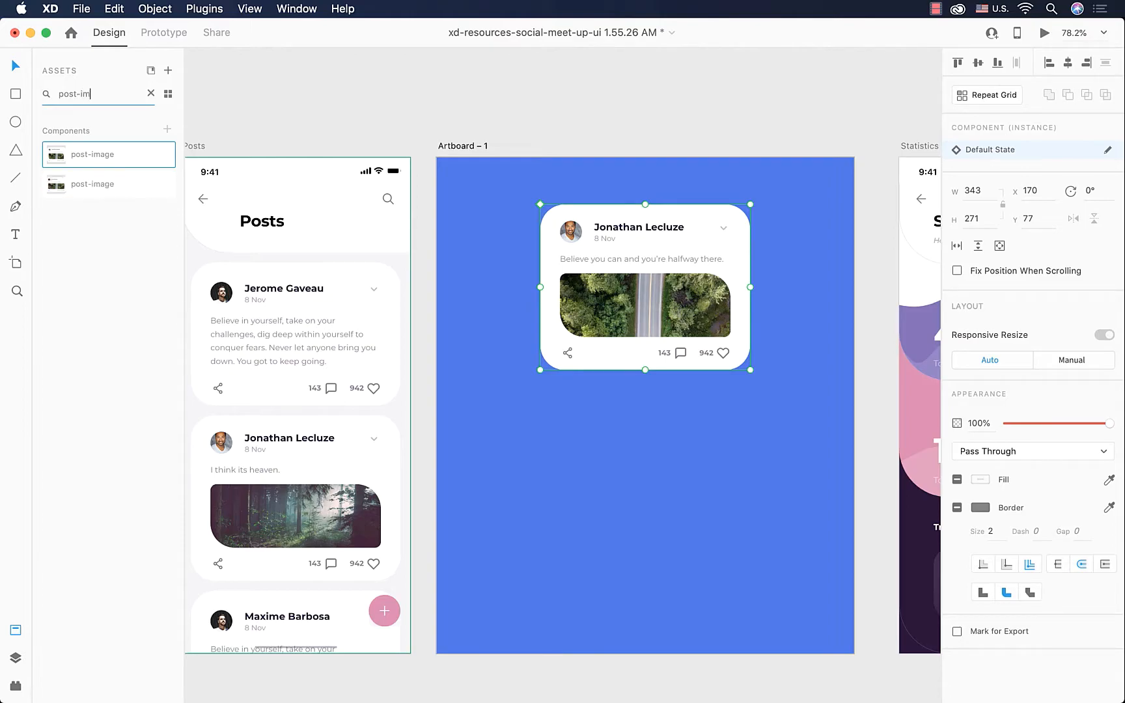
{"action": "type", "text": "age"}
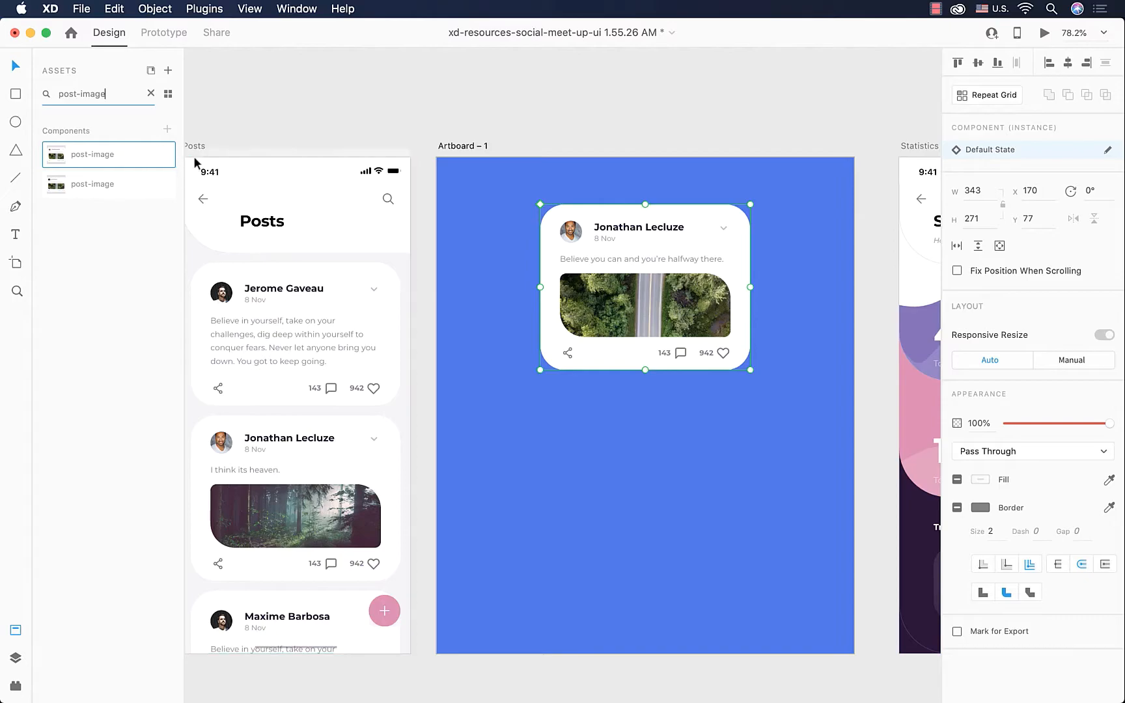
Inspect the post-image instances by selecting the forest-picture post on the Posts artboard and the portrait-picture post on the Timeline artboard.
{"action": "scroll", "coordinate": [302, 279], "scroll_direction": "down", "scroll_amount": 3}
{"action": "scroll", "coordinate": [301, 279], "scroll_direction": "left", "scroll_amount": 5}
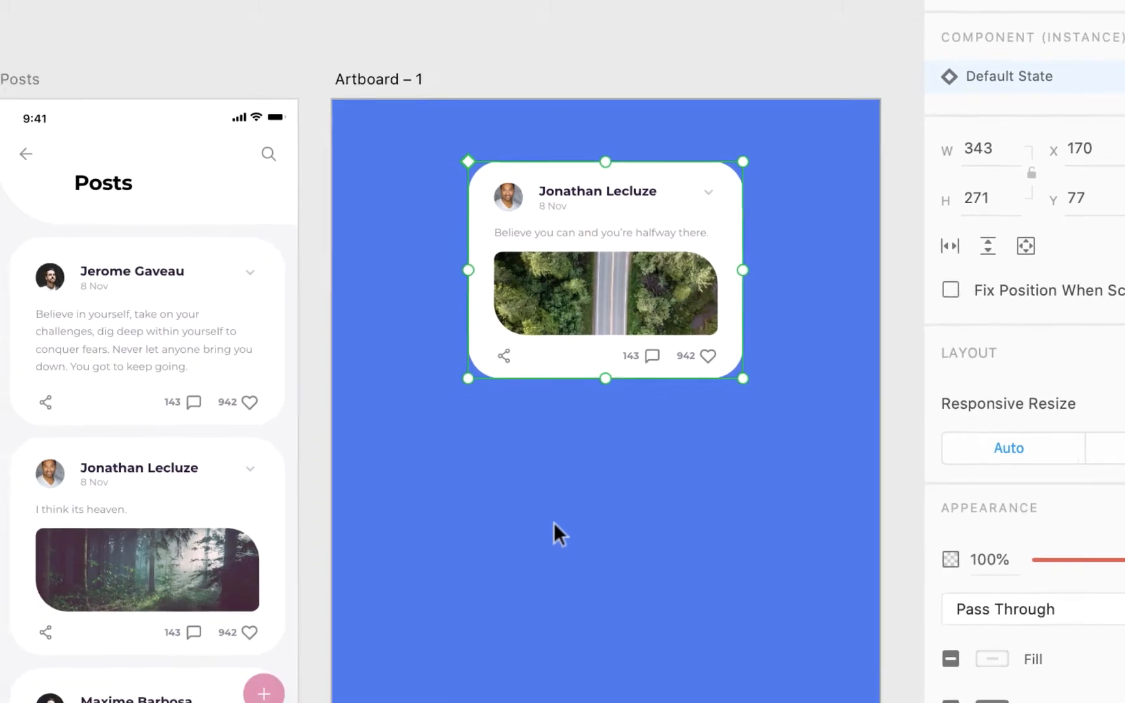
{"action": "scroll", "coordinate": [375, 449], "scroll_direction": "left", "scroll_amount": 2}
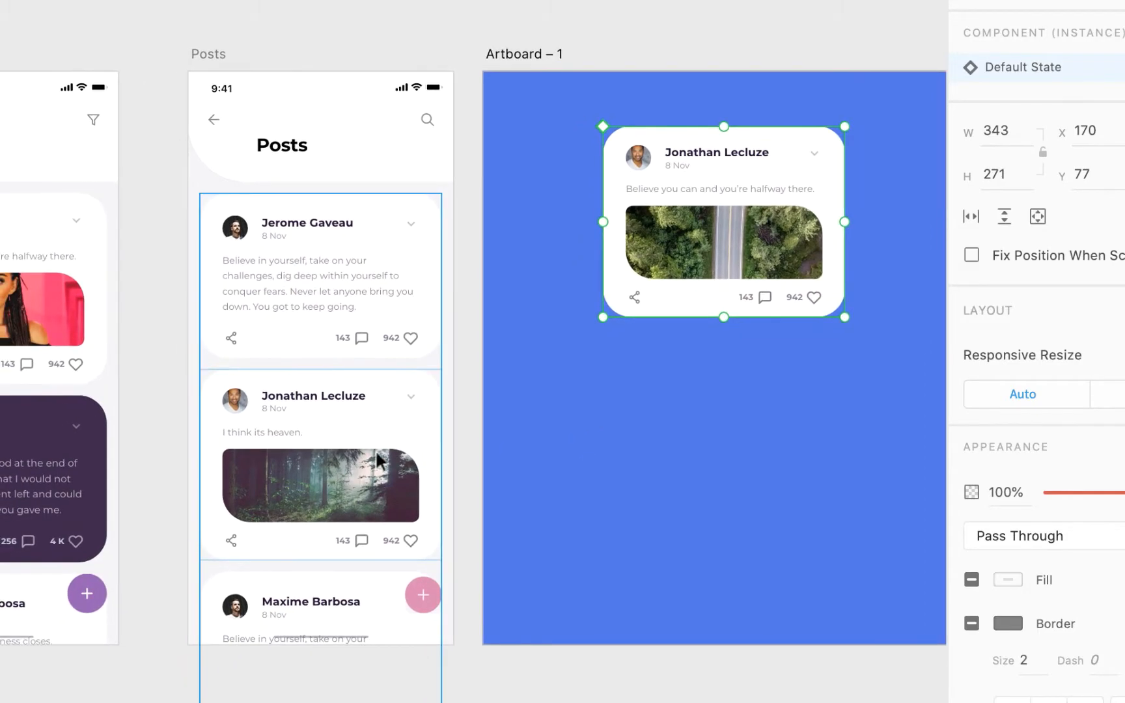
{"action": "left_click", "coordinate": [409, 436]}
{"action": "double_click", "coordinate": [378, 431]}
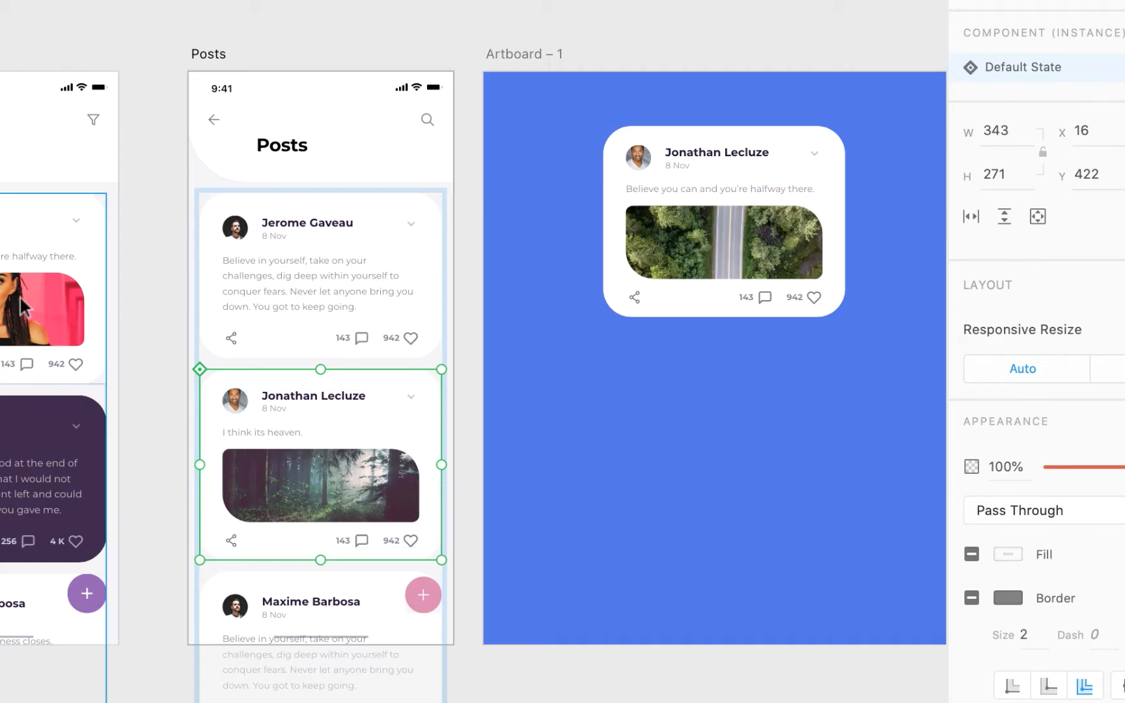
{"action": "double_click", "coordinate": [54, 248]}
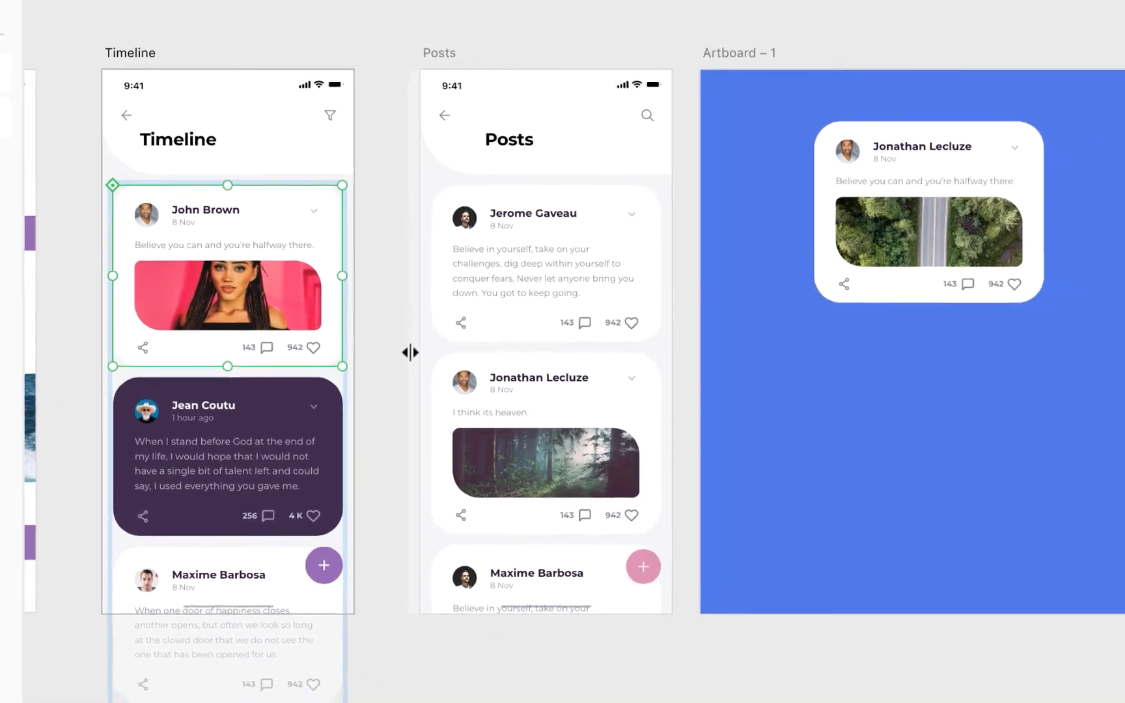
Override the white background shape of the blue artboard's post card with a bright green solid fill, then reselect the whole card.
{"action": "left_click", "coordinate": [983, 273]}
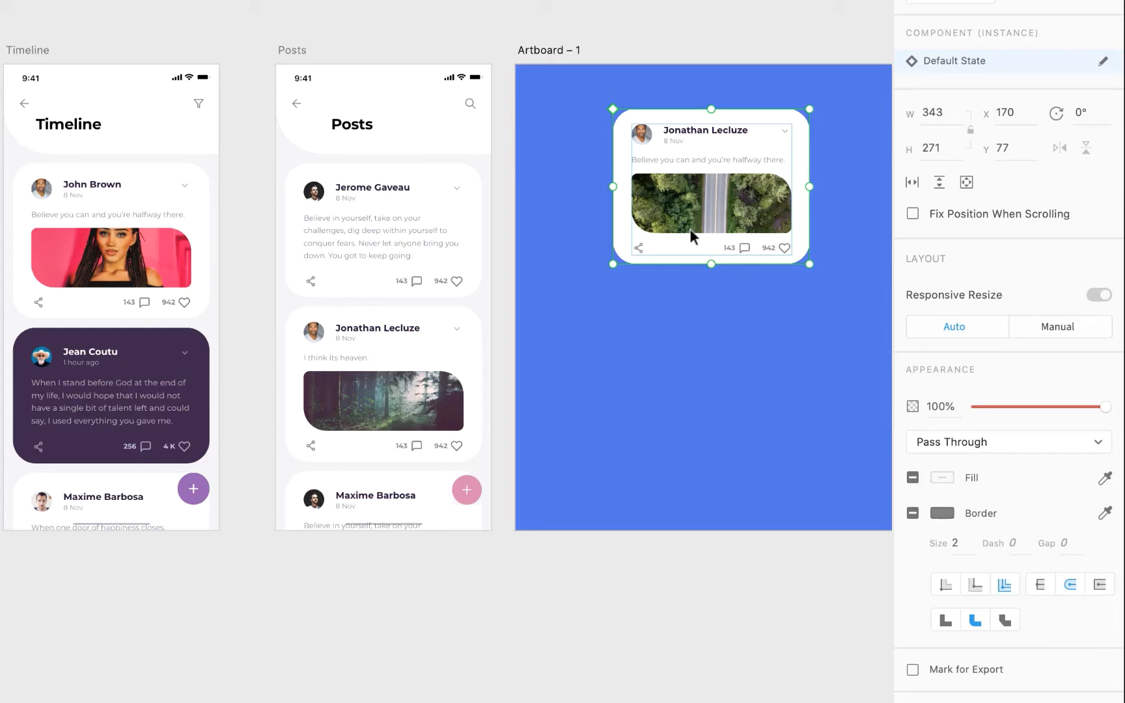
{"action": "double_click", "coordinate": [800, 162]}
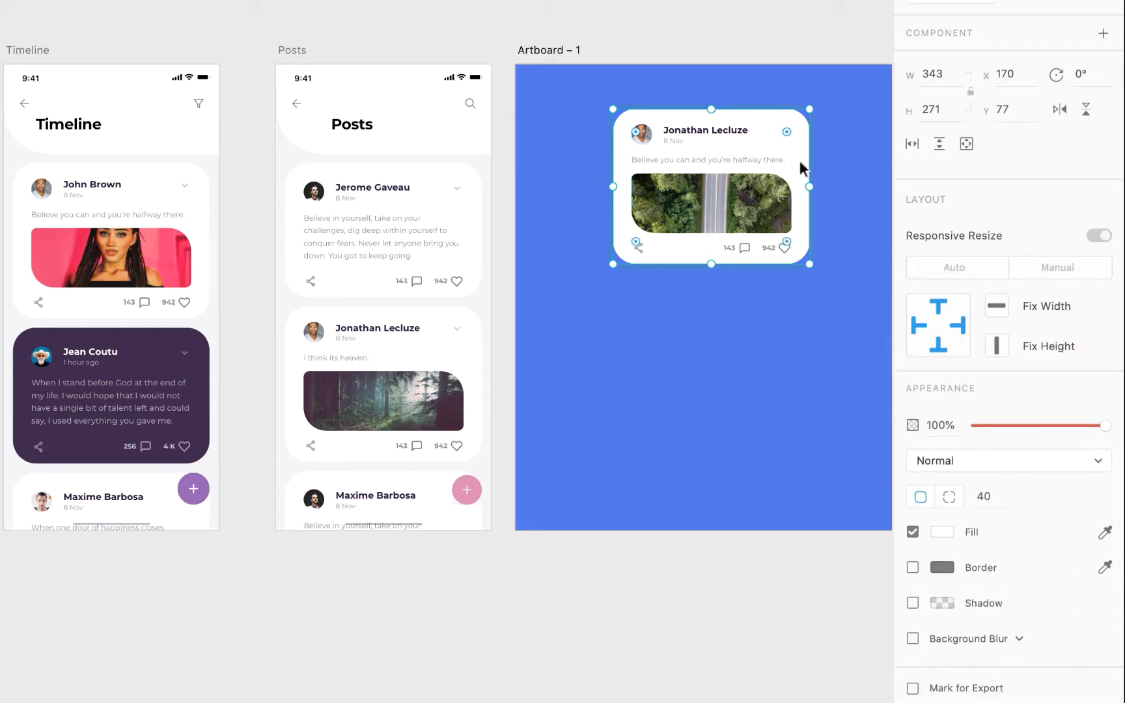
{"action": "left_click", "coordinate": [943, 531]}
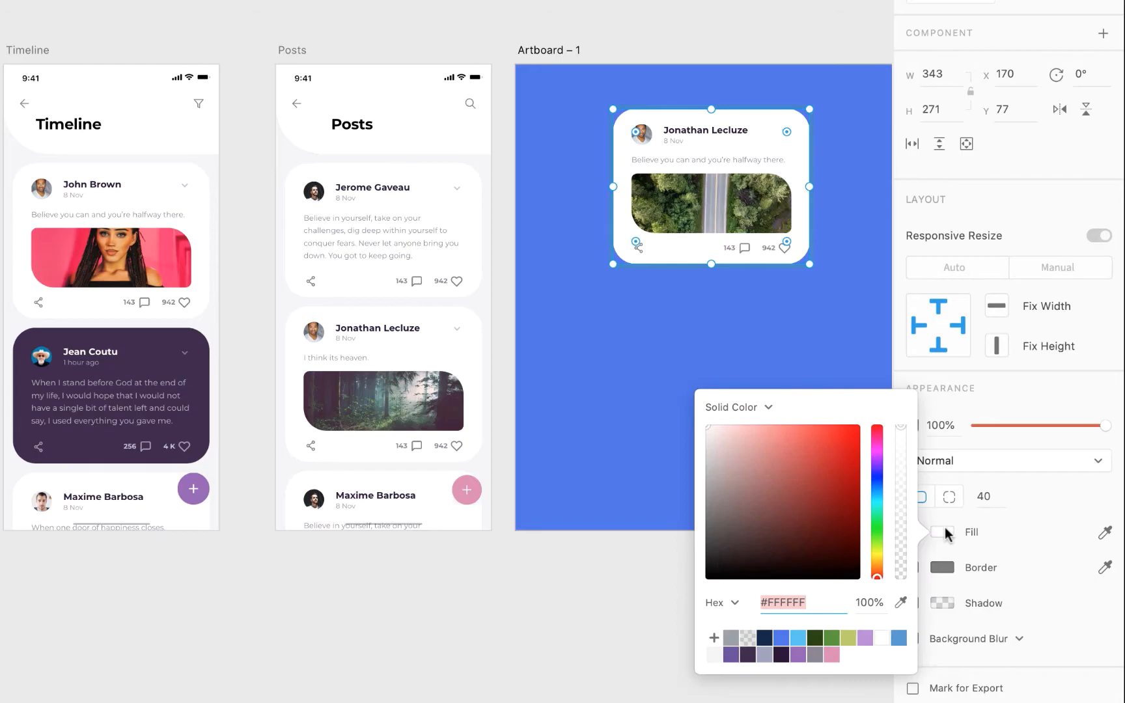
{"action": "left_click", "coordinate": [879, 528]}
{"action": "left_click", "coordinate": [831, 456]}
{"action": "left_click_drag", "start_coordinate": [834, 452], "coordinate": [918, 343]}
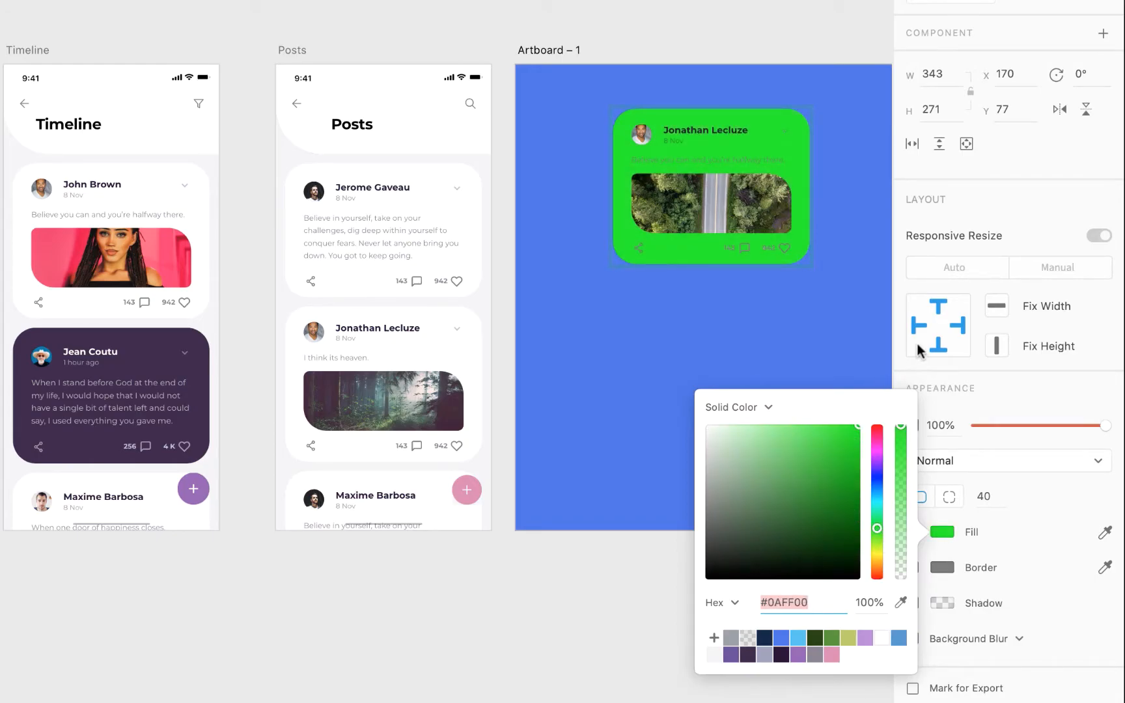
{"action": "mouse_move", "coordinate": [877, 528]}
{"action": "left_mouse_down"}
{"action": "mouse_move", "coordinate": [877, 507]}
{"action": "mouse_move", "coordinate": [877, 535]}
{"action": "left_mouse_up"}
{"action": "left_click", "coordinate": [624, 374]}
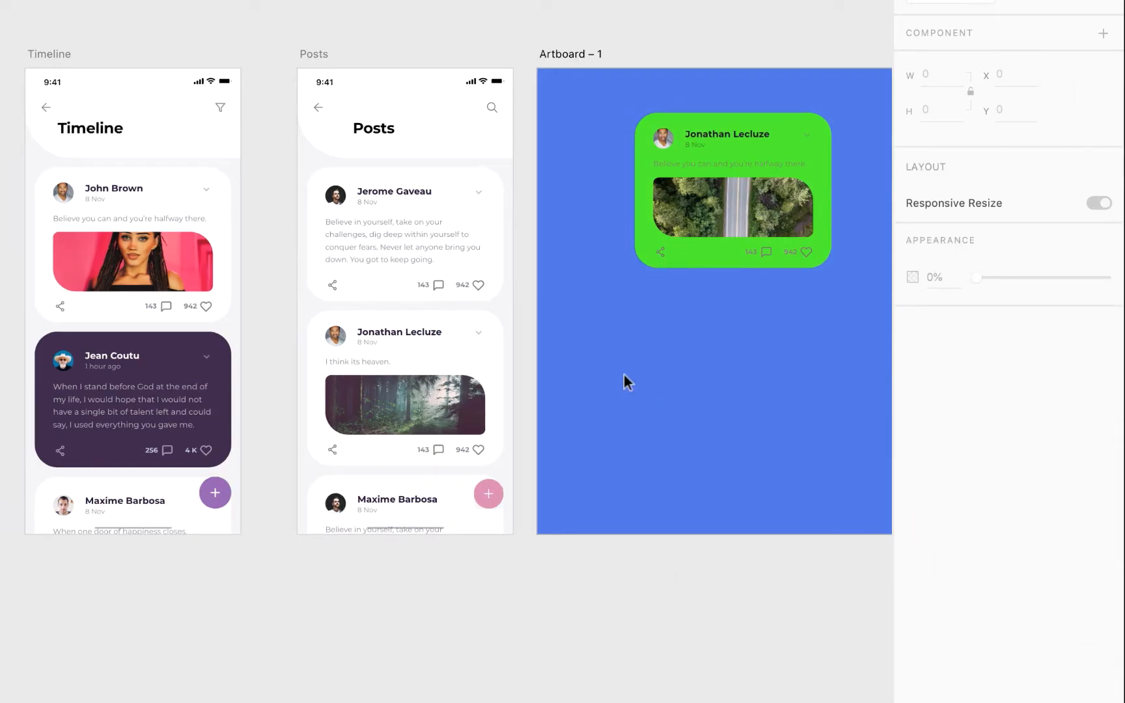
{"action": "left_click", "coordinate": [649, 250]}
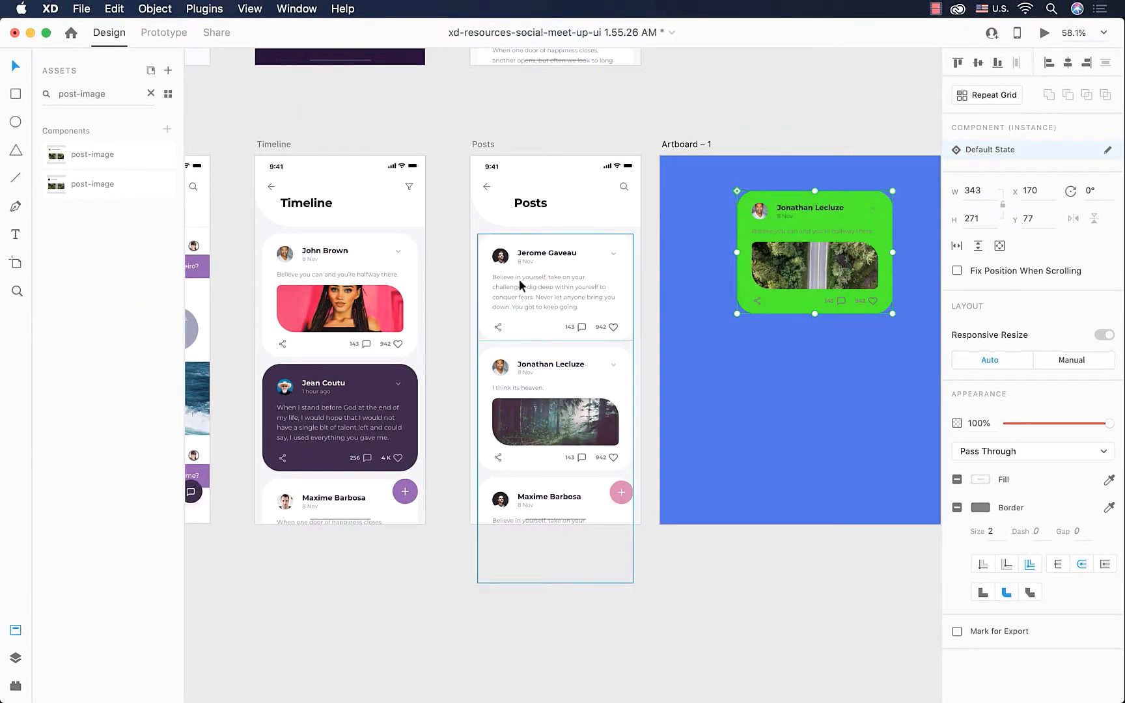
Locate the main component of the first post-image asset and move it onto the blue artboard below the green card, at X 170, Y 394.
{"action": "right_click", "coordinate": [127, 163]}
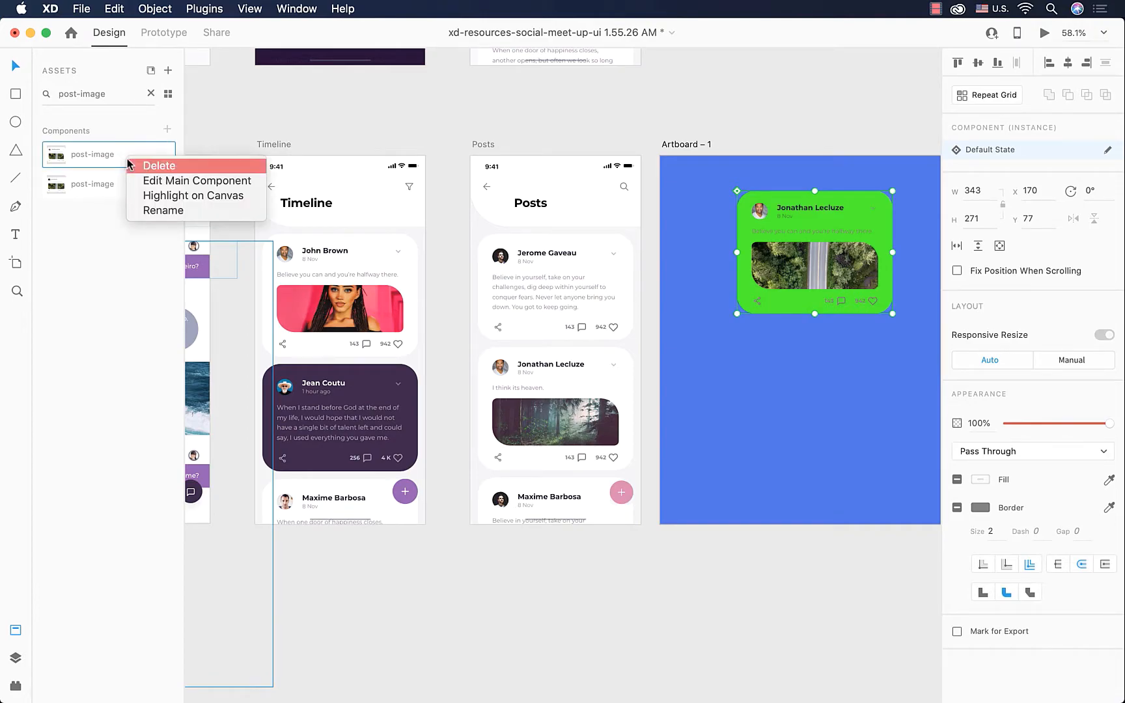
{"action": "left_click", "coordinate": [252, 180]}
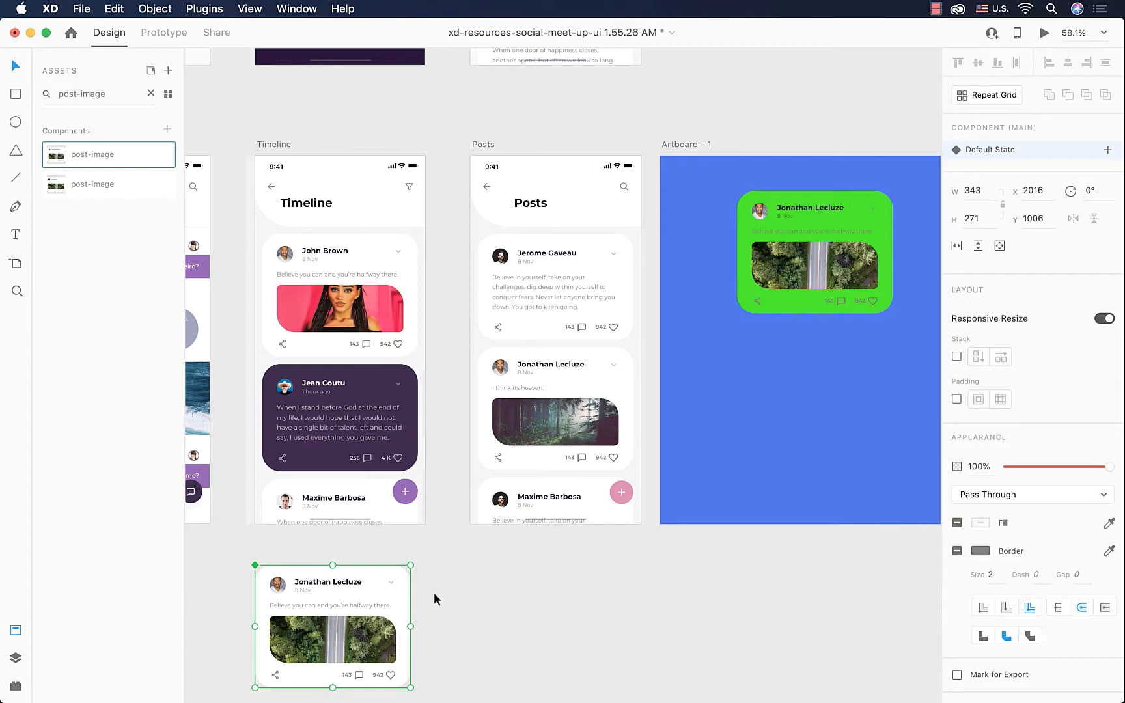
{"action": "left_click_drag", "start_coordinate": [390, 601], "coordinate": [785, 426]}
{"action": "left_click_drag", "start_coordinate": [849, 384], "coordinate": [871, 366]}
{"action": "scroll", "coordinate": [871, 365], "scroll_direction": "down", "scroll_amount": 2}
{"action": "scroll", "coordinate": [870, 366], "scroll_direction": "right", "scroll_amount": 2}
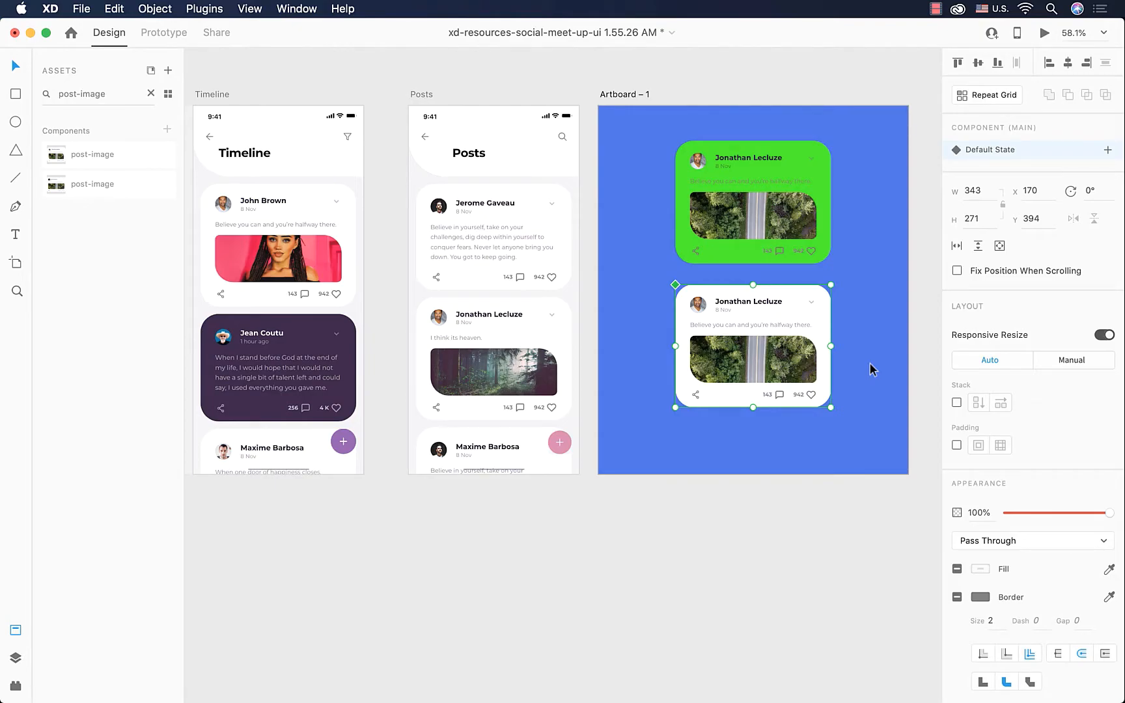
Extend the blue artboard downward and place another instance of the first post-image component at X 170, Y 748.
{"action": "left_click", "coordinate": [742, 187]}
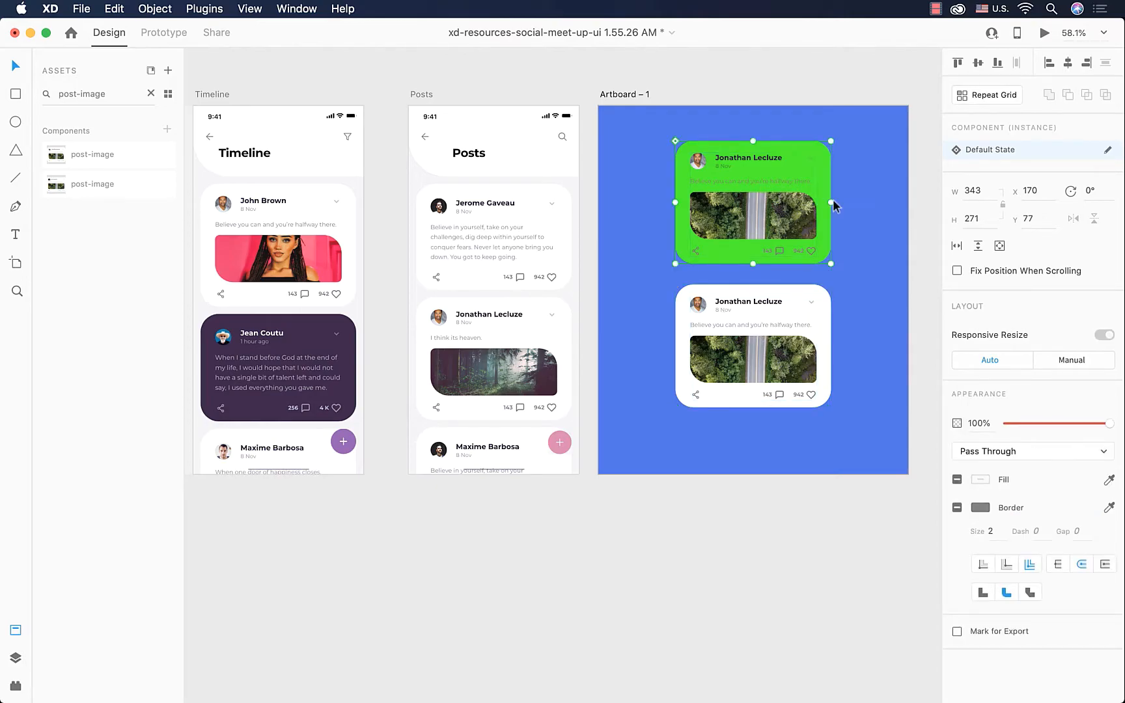
{"action": "left_click", "coordinate": [867, 220]}
{"action": "left_click_drag", "start_coordinate": [751, 476], "coordinate": [715, 636]}
{"action": "left_click_drag", "start_coordinate": [91, 156], "coordinate": [748, 509]}
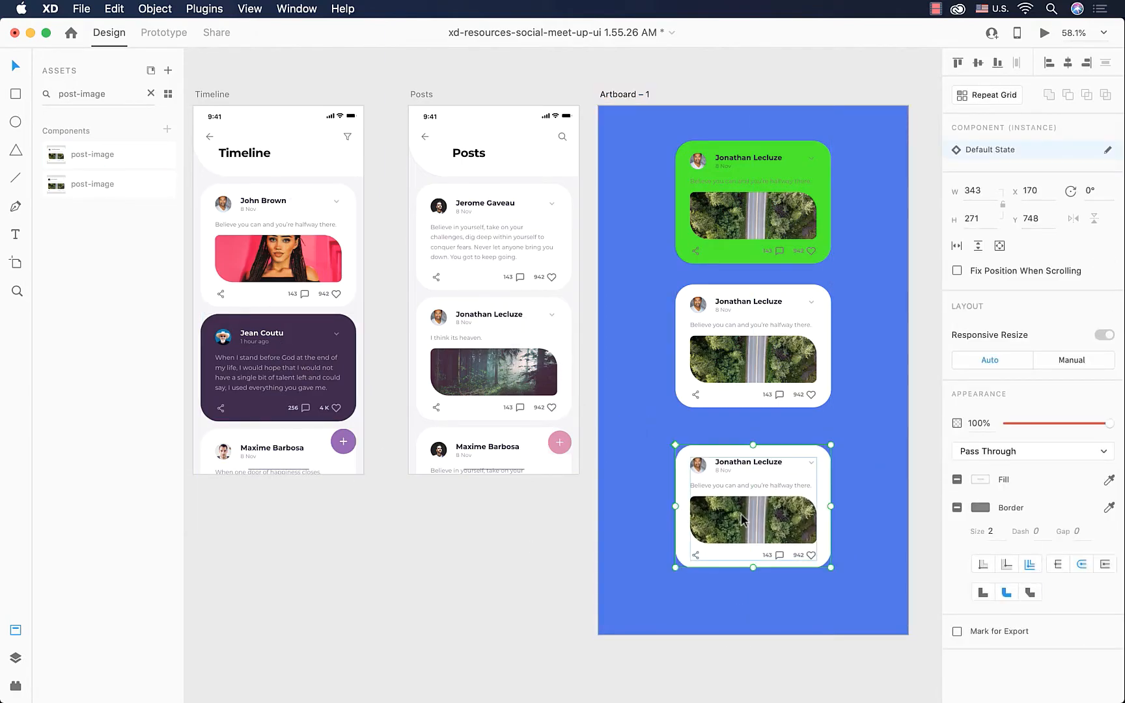
Compare the main post-image component with the green and white instances on the blue artboard by selecting each card.
{"action": "scroll", "coordinate": [897, 419], "scroll_direction": "up", "scroll_amount": 3}
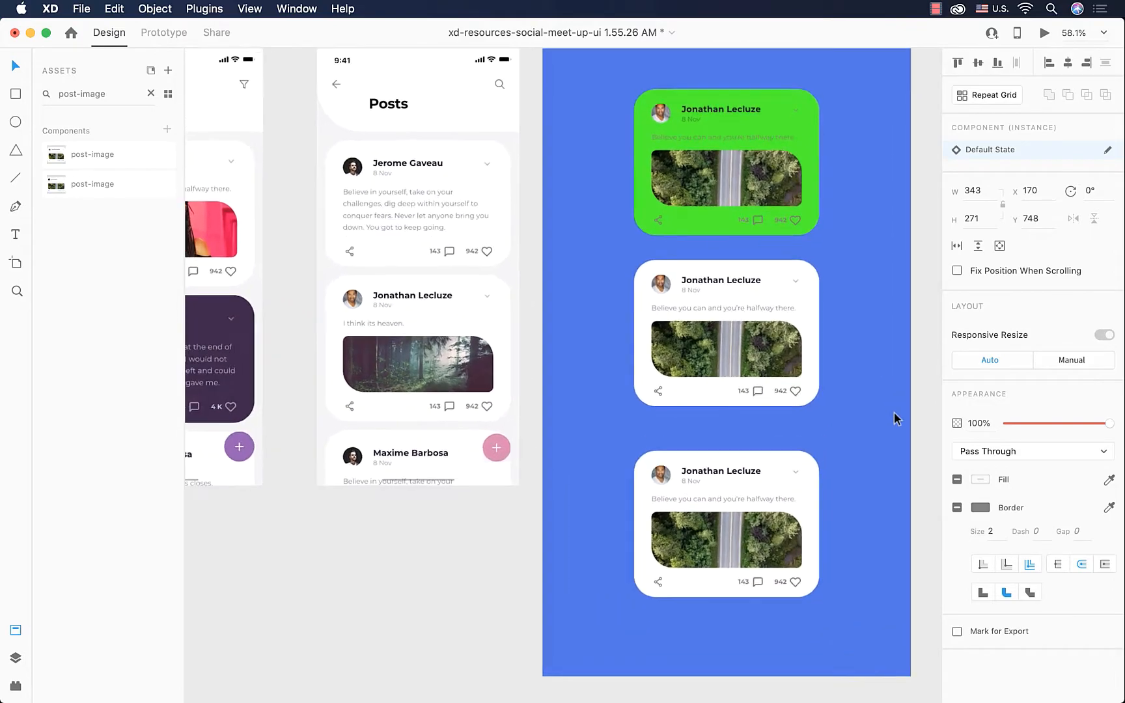
{"action": "scroll", "coordinate": [724, 489], "scroll_direction": "left", "scroll_amount": 5}
{"action": "scroll", "coordinate": [724, 490], "scroll_direction": "up", "scroll_amount": 2}
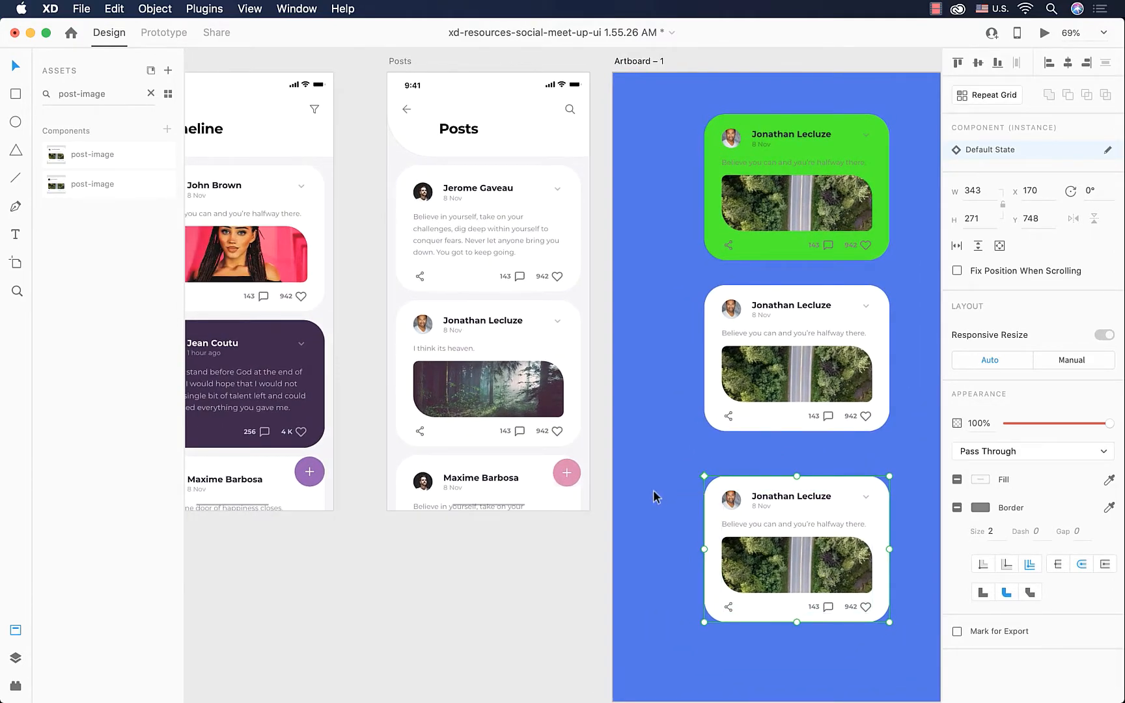
{"action": "scroll", "coordinate": [656, 497], "scroll_direction": "left", "scroll_amount": 2}
{"action": "scroll", "coordinate": [656, 497], "scroll_direction": "up", "scroll_amount": 1}
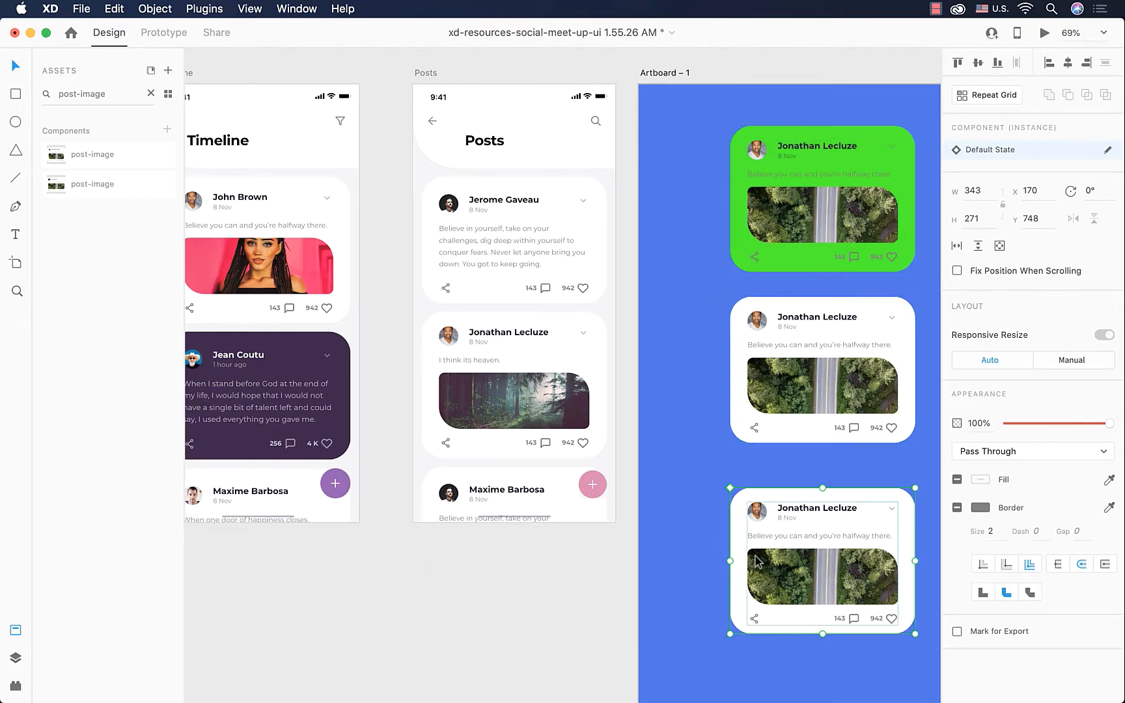
{"action": "left_click", "coordinate": [801, 411]}
{"action": "left_click", "coordinate": [796, 596]}
{"action": "left_click", "coordinate": [820, 381]}
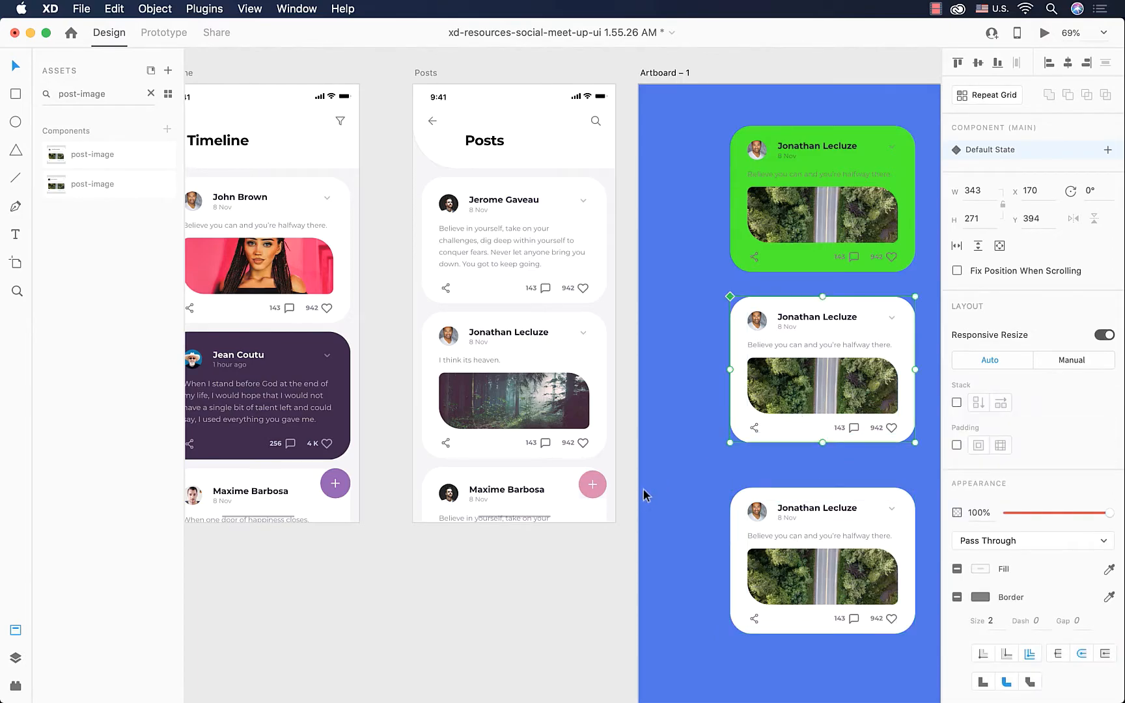
{"action": "left_click", "coordinate": [820, 197]}
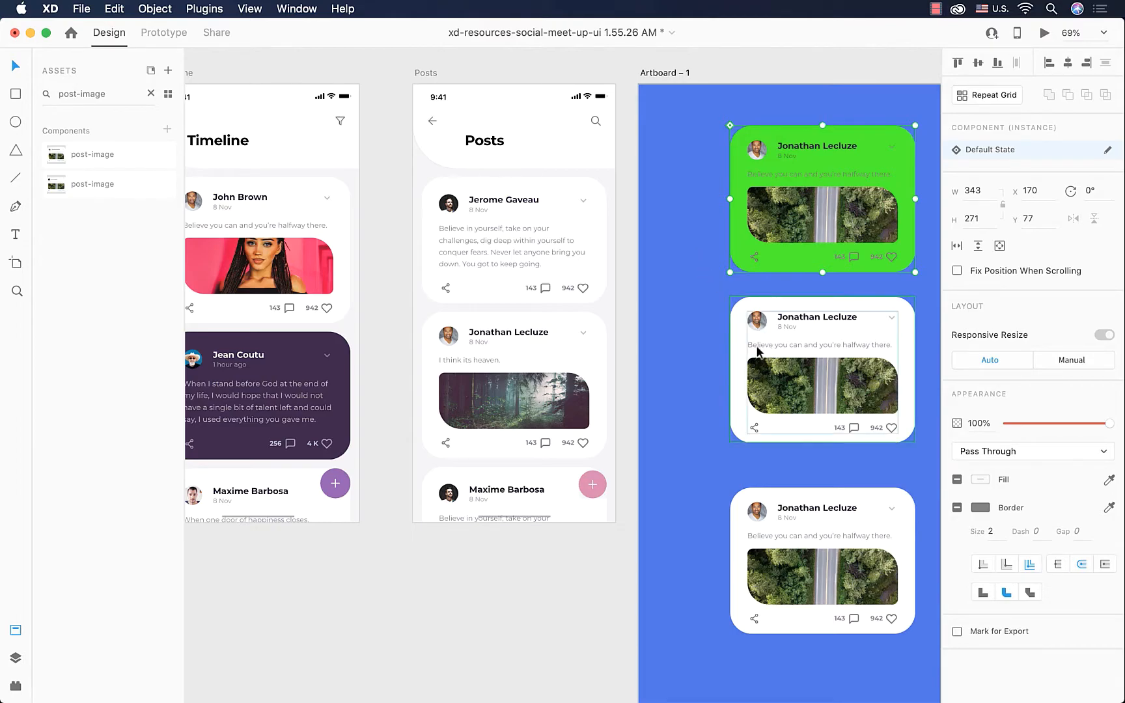
{"action": "left_click", "coordinate": [736, 341]}
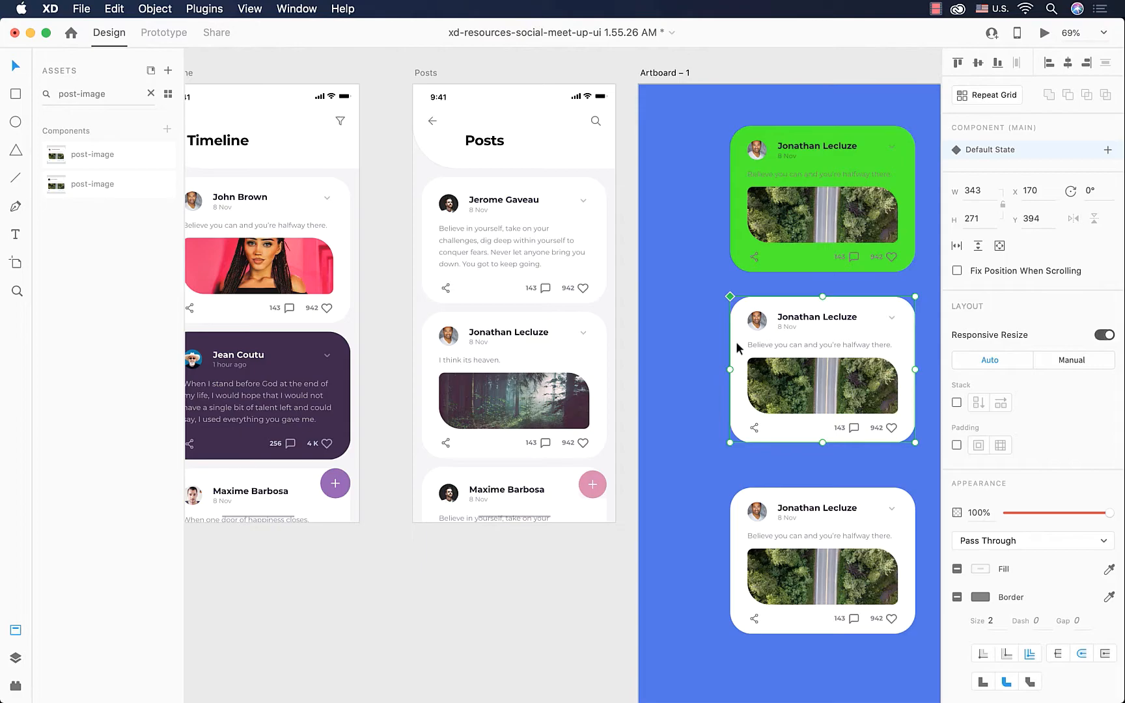
Change the background fill of the main post-image component on the blue artboard to light blue #76CFFF, then deselect it.
{"action": "scroll", "coordinate": [736, 343], "scroll_direction": "left", "scroll_amount": 2}
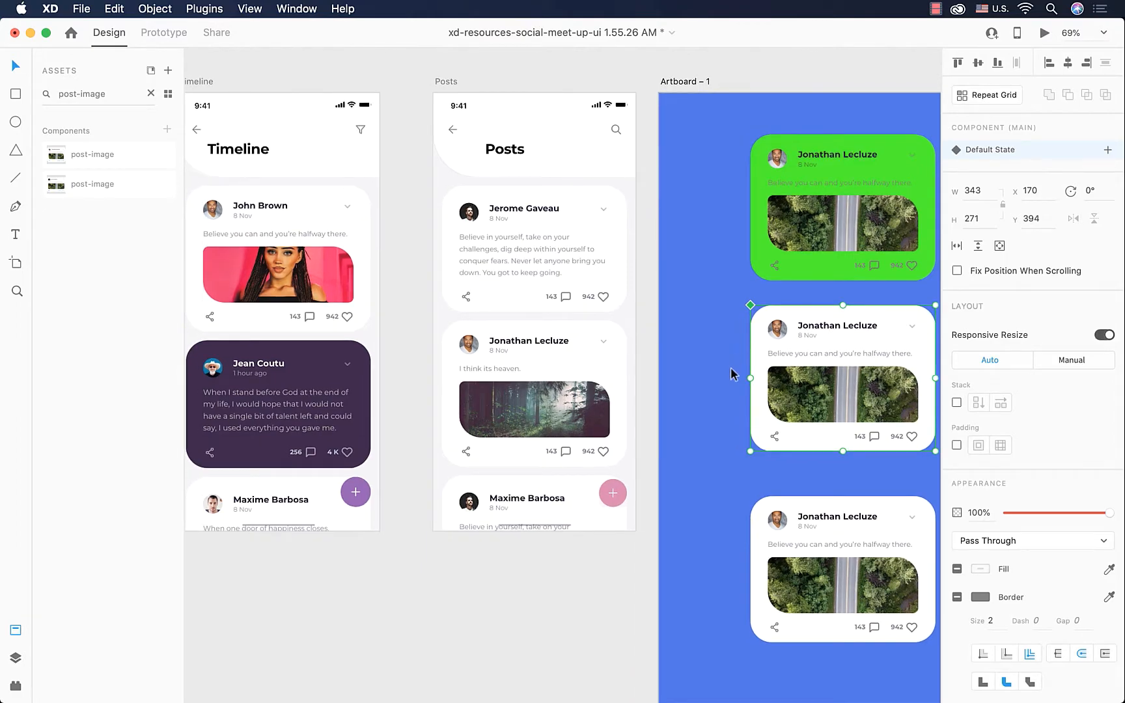
{"action": "scroll", "coordinate": [725, 377], "scroll_direction": "down", "scroll_amount": 3}
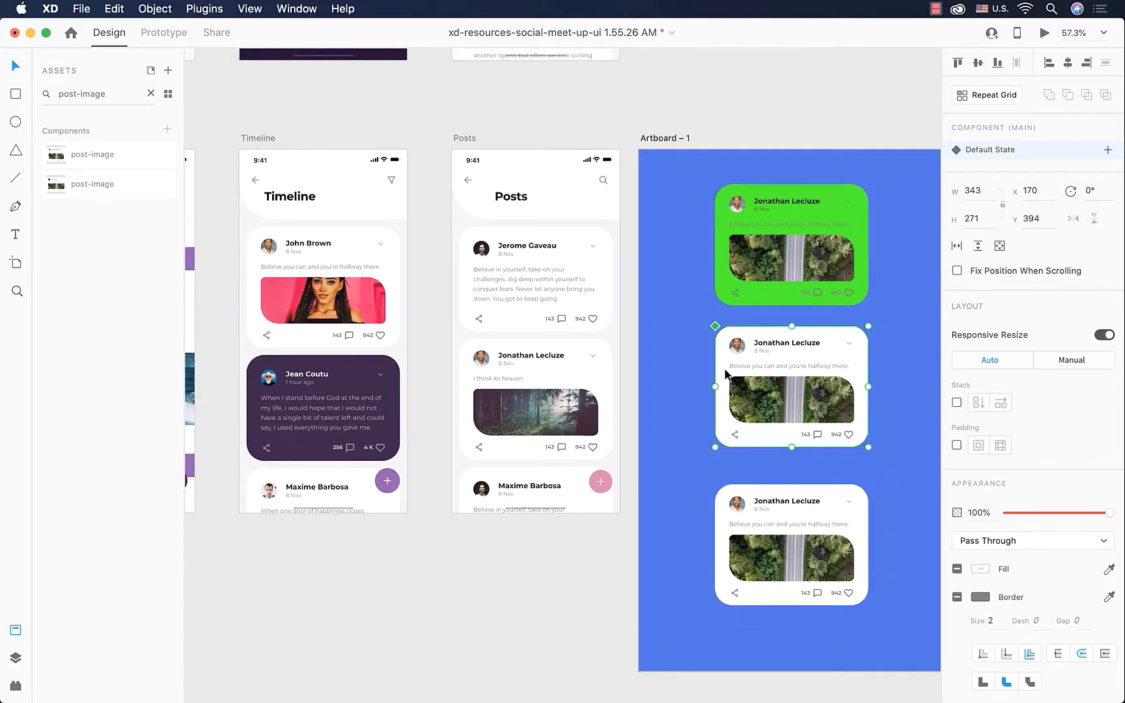
{"action": "double_click", "coordinate": [721, 370]}
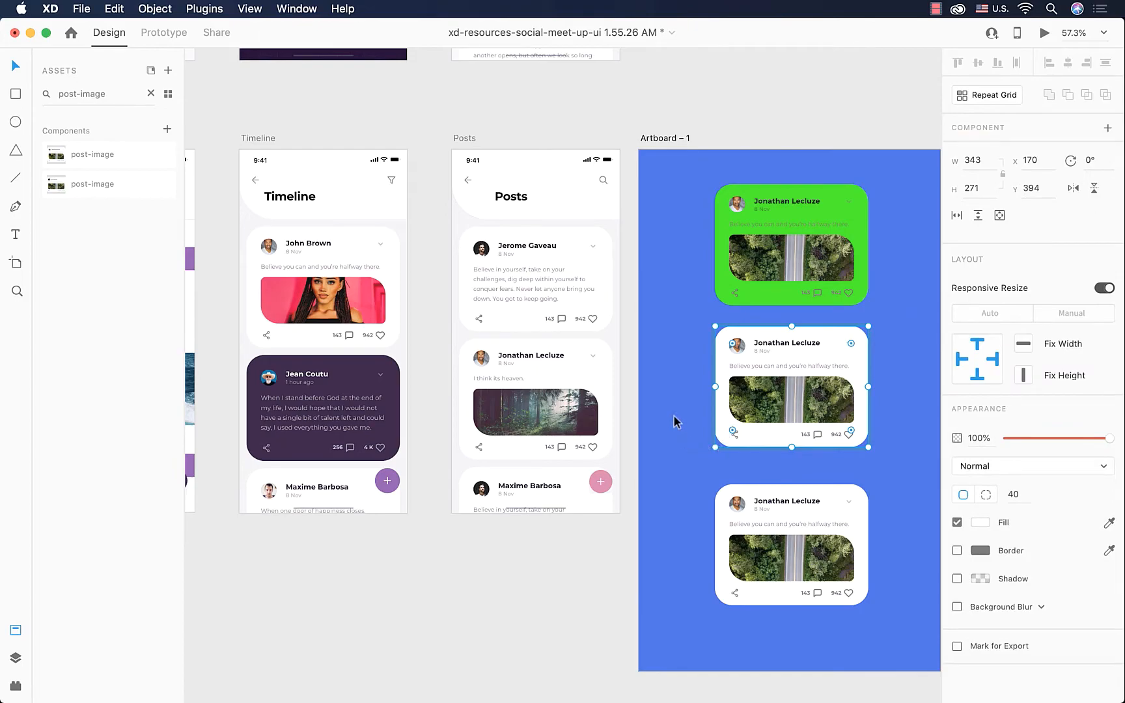
{"action": "left_click", "coordinate": [981, 523]}
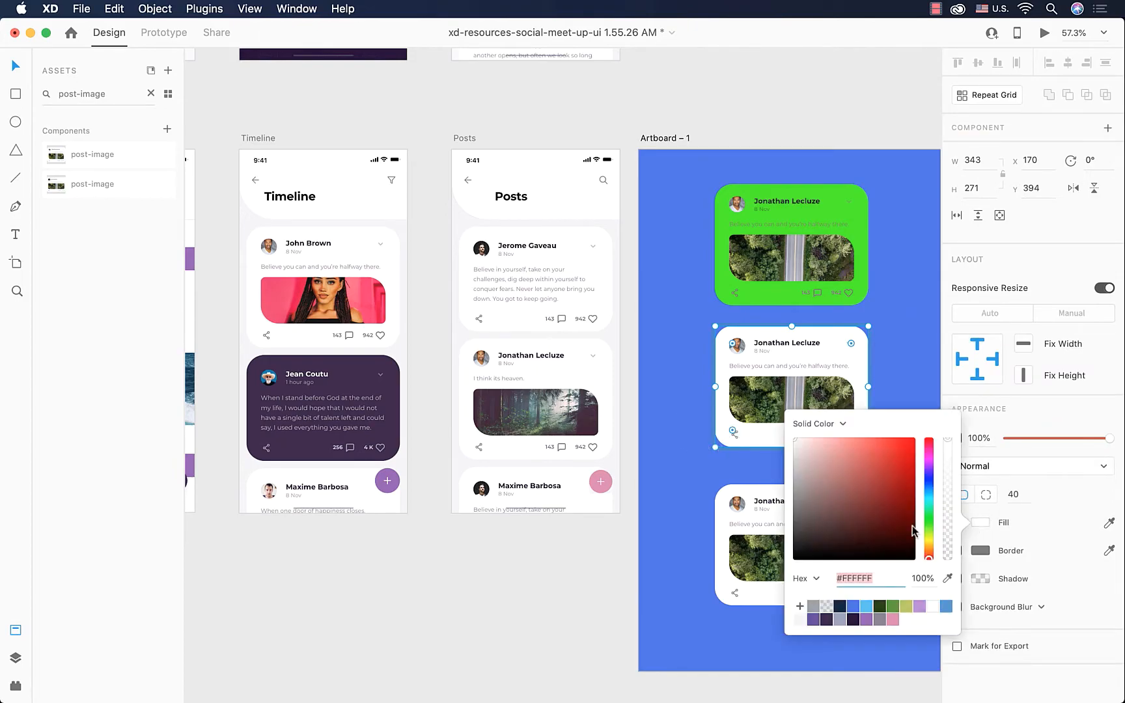
{"action": "left_click_drag", "start_coordinate": [898, 529], "coordinate": [858, 439]}
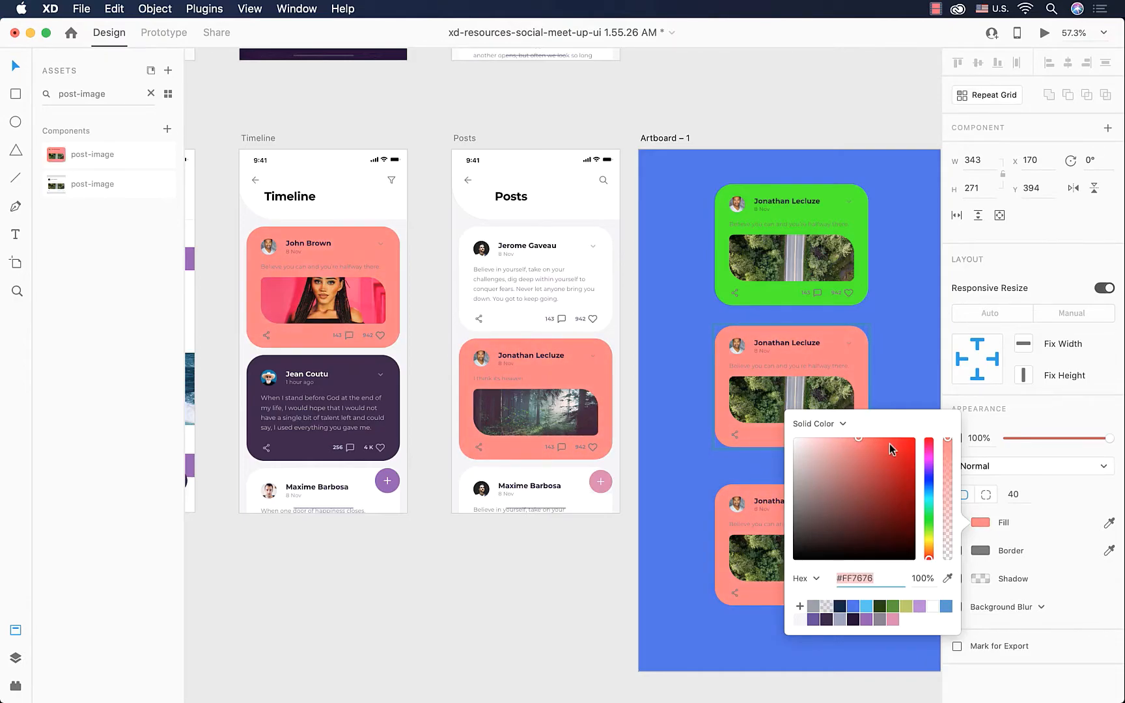
{"action": "left_click", "coordinate": [930, 473]}
{"action": "left_click_drag", "start_coordinate": [930, 475], "coordinate": [931, 495]}
{"action": "scroll", "coordinate": [684, 494], "scroll_direction": "right", "scroll_amount": 3}
{"action": "scroll", "coordinate": [684, 494], "scroll_direction": "down", "scroll_amount": 1}
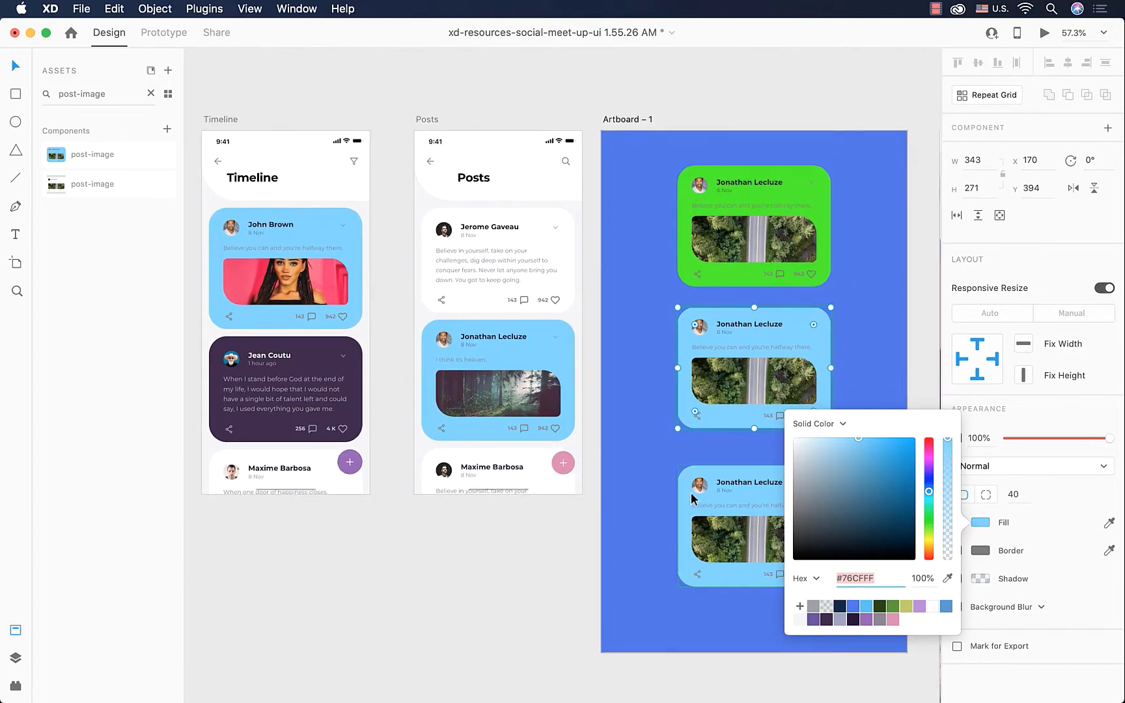
{"action": "left_click", "coordinate": [648, 485]}
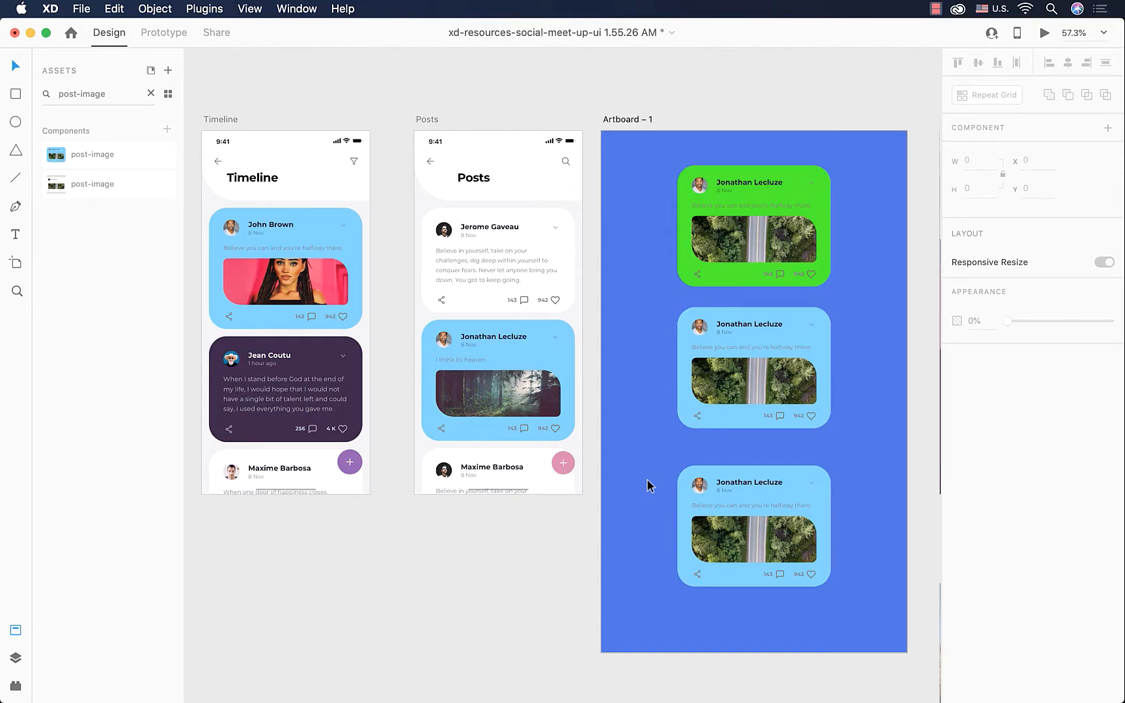
Reset the green card to its main component state, then undo the reset.
{"action": "left_click", "coordinate": [807, 197]}
{"action": "right_click", "coordinate": [807, 196]}
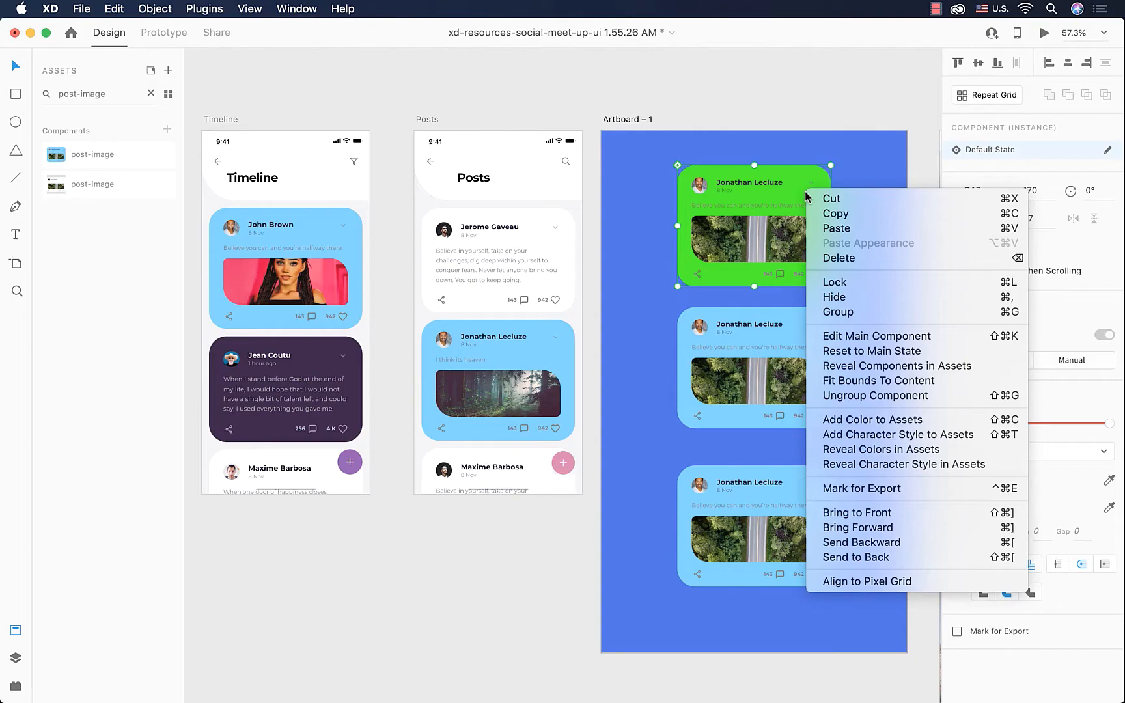
{"action": "left_click", "coordinate": [949, 354]}
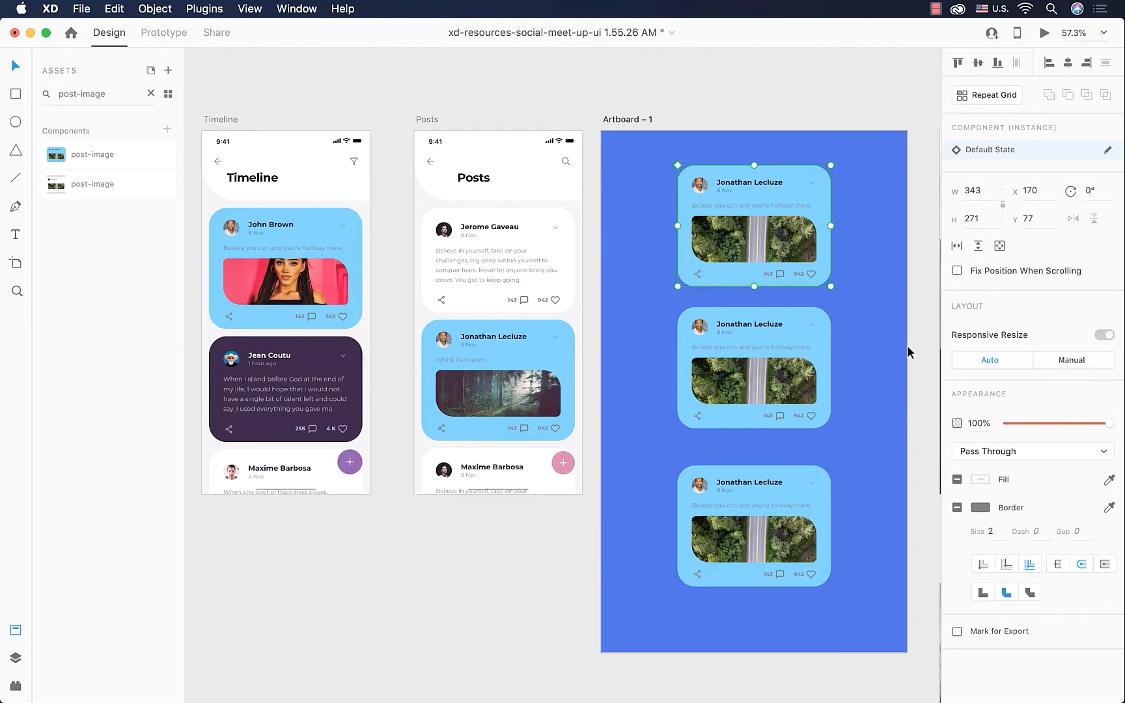
{"action": "key", "text": "super+alt+v"}
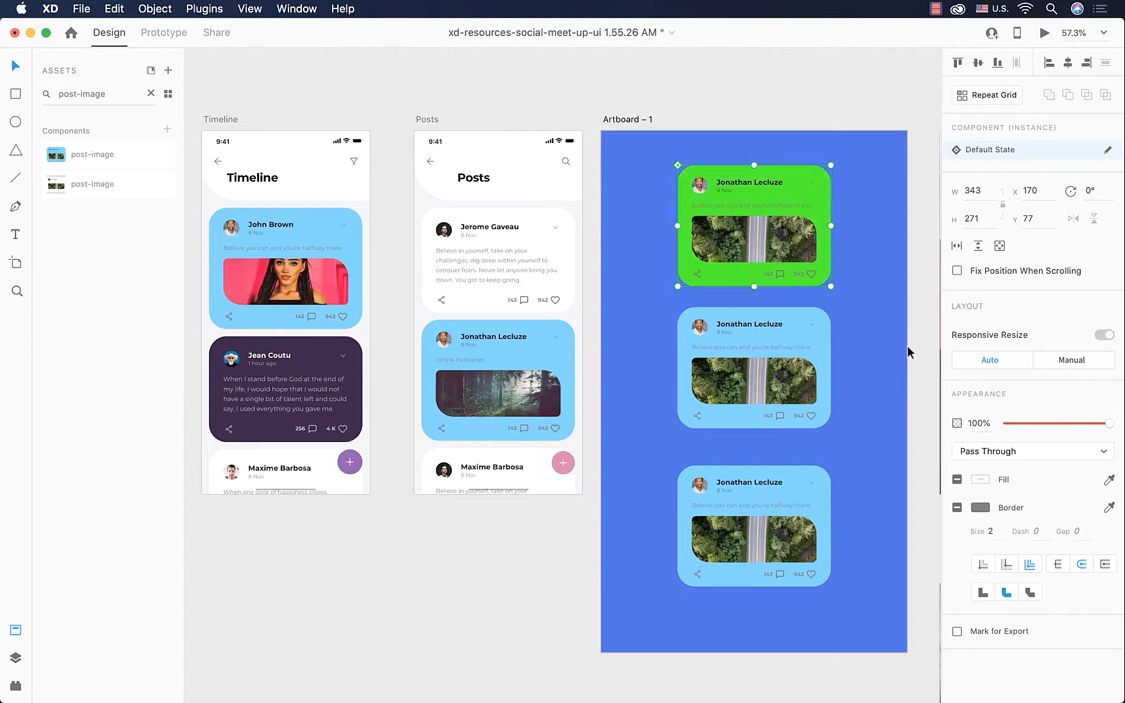
Delete the share, comment and like row from the green card and stretch its road picture down into the freed space.
{"action": "scroll", "coordinate": [835, 337], "scroll_direction": "up", "scroll_amount": 3}
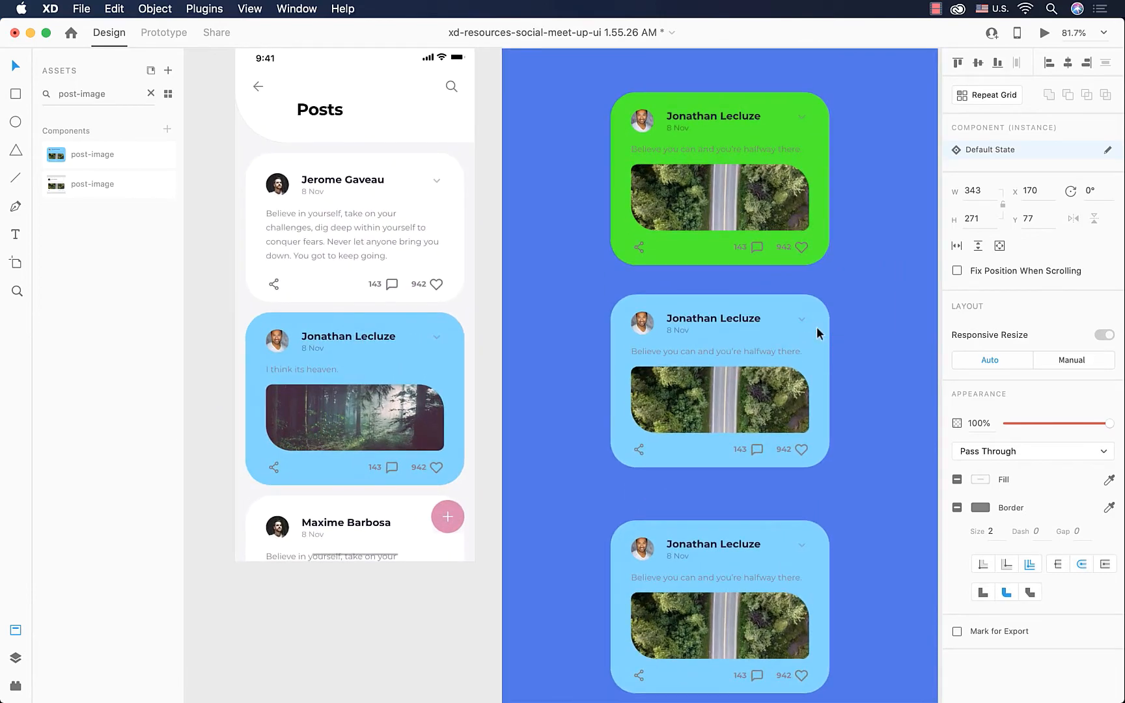
{"action": "double_click", "coordinate": [806, 241]}
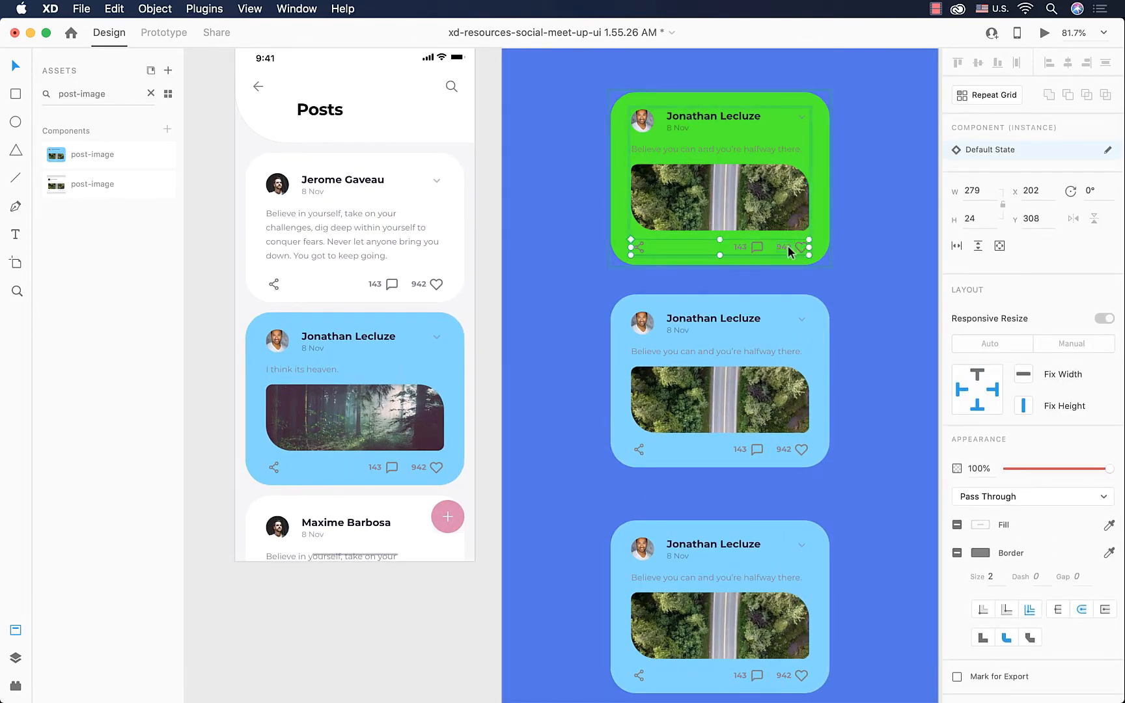
{"action": "key", "text": "Escape"}
{"action": "left_click", "coordinate": [753, 197]}
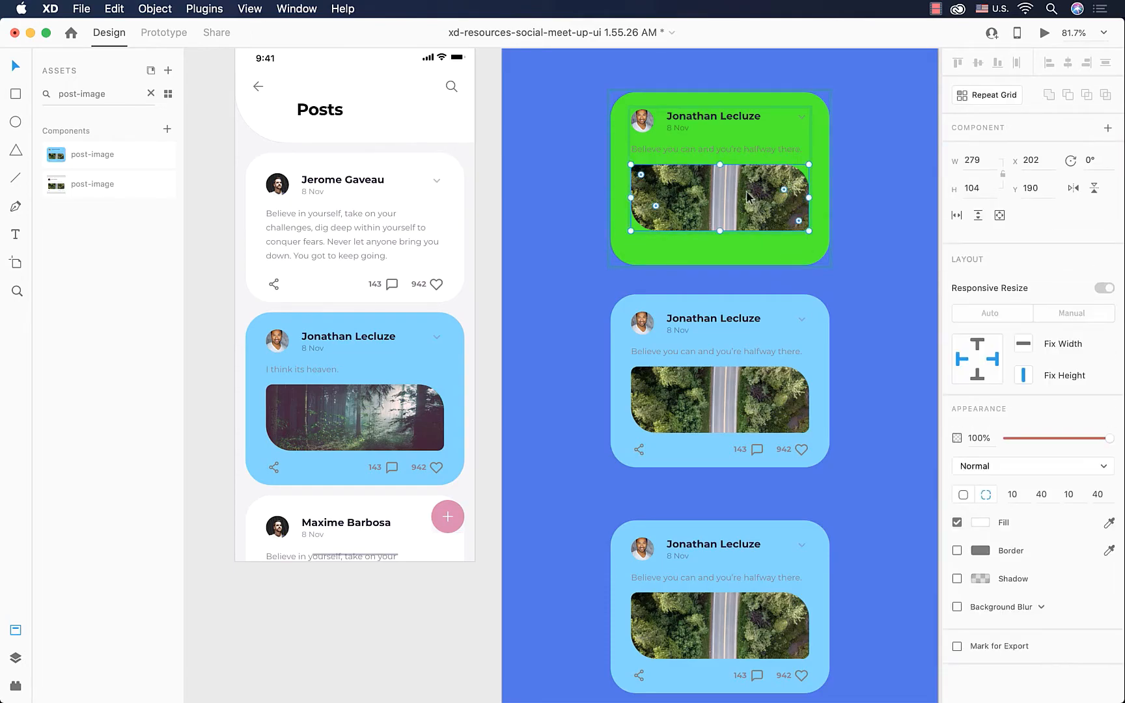
{"action": "left_click_drag", "start_coordinate": [720, 232], "coordinate": [721, 257]}
{"action": "left_click", "coordinate": [737, 289]}
{"action": "scroll", "coordinate": [737, 290], "scroll_direction": "left", "scroll_amount": 1}
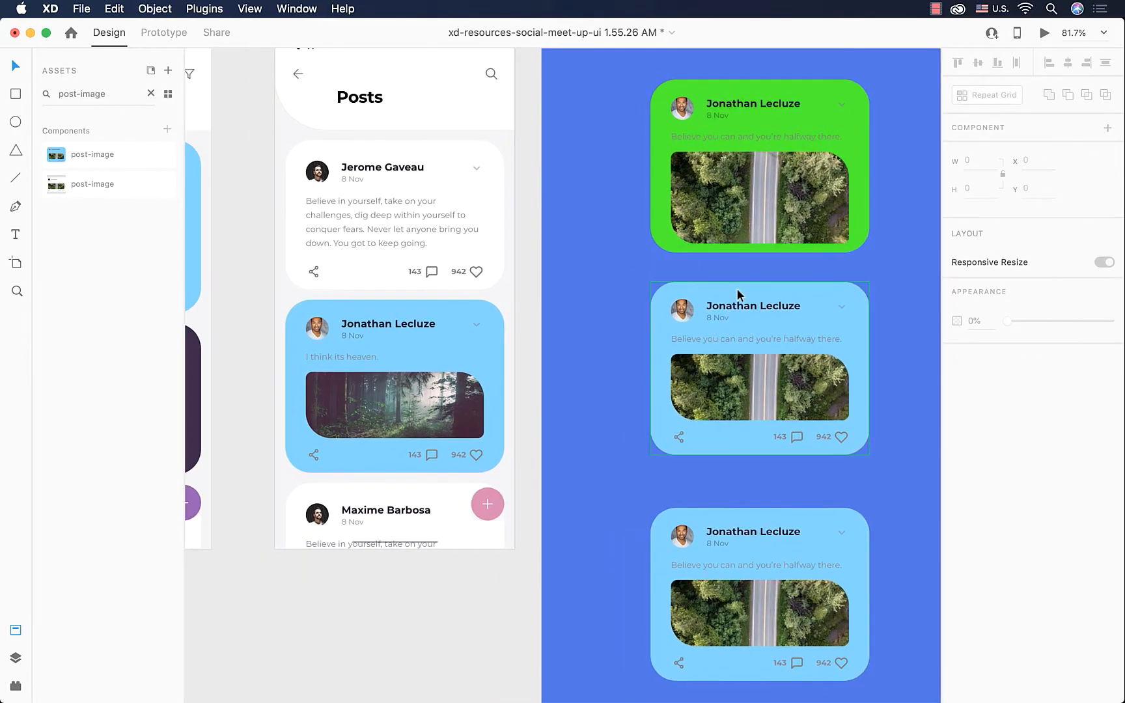
{"action": "scroll", "coordinate": [737, 294], "scroll_direction": "down", "scroll_amount": 3}
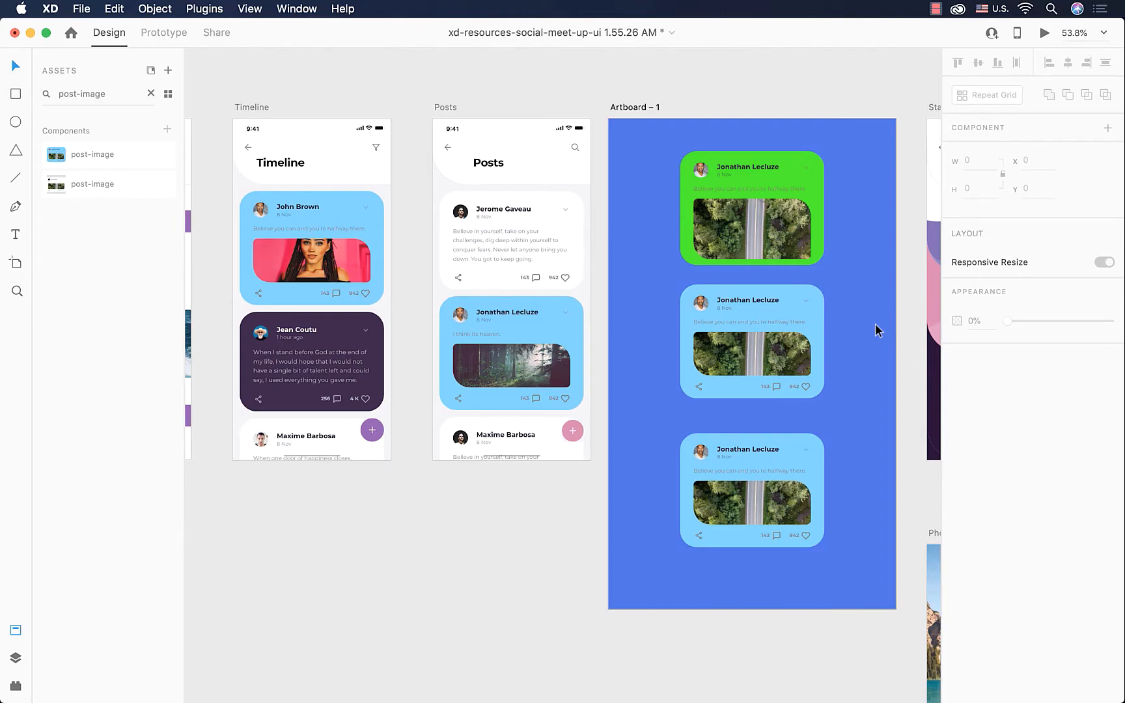
Give the road picture in the middle card's main component a uniform corner radius of 24.
{"action": "scroll", "coordinate": [700, 352], "scroll_direction": "up", "scroll_amount": 2}
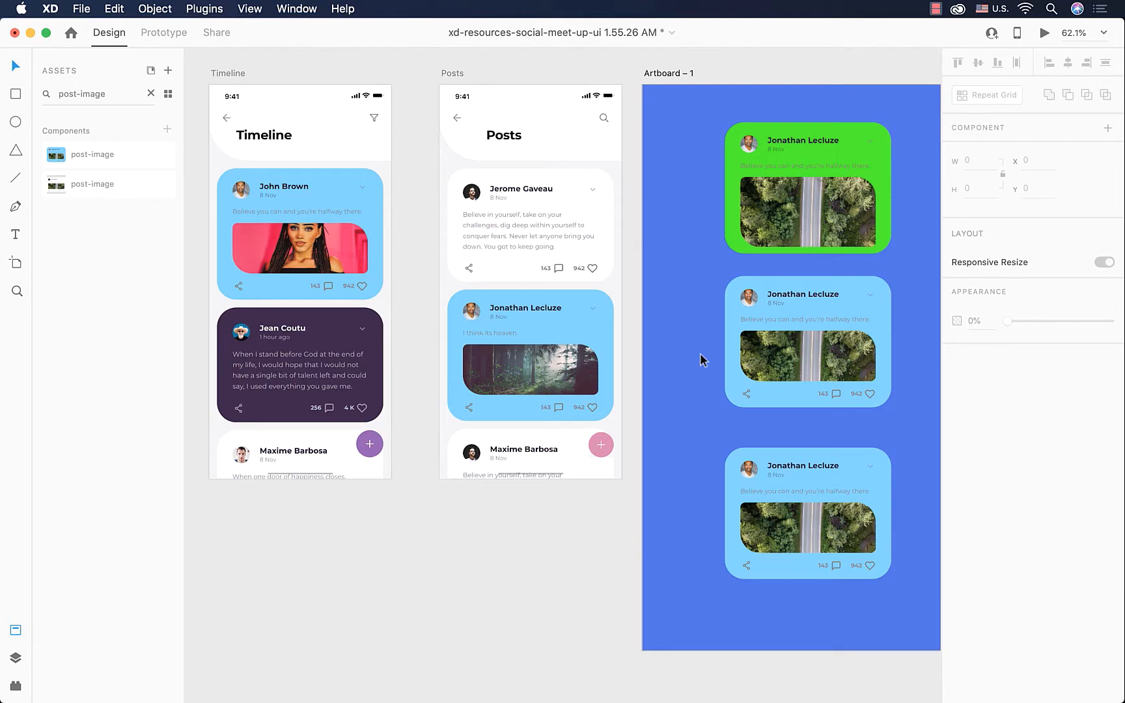
{"action": "double_click", "coordinate": [775, 374]}
{"action": "double_click", "coordinate": [770, 372]}
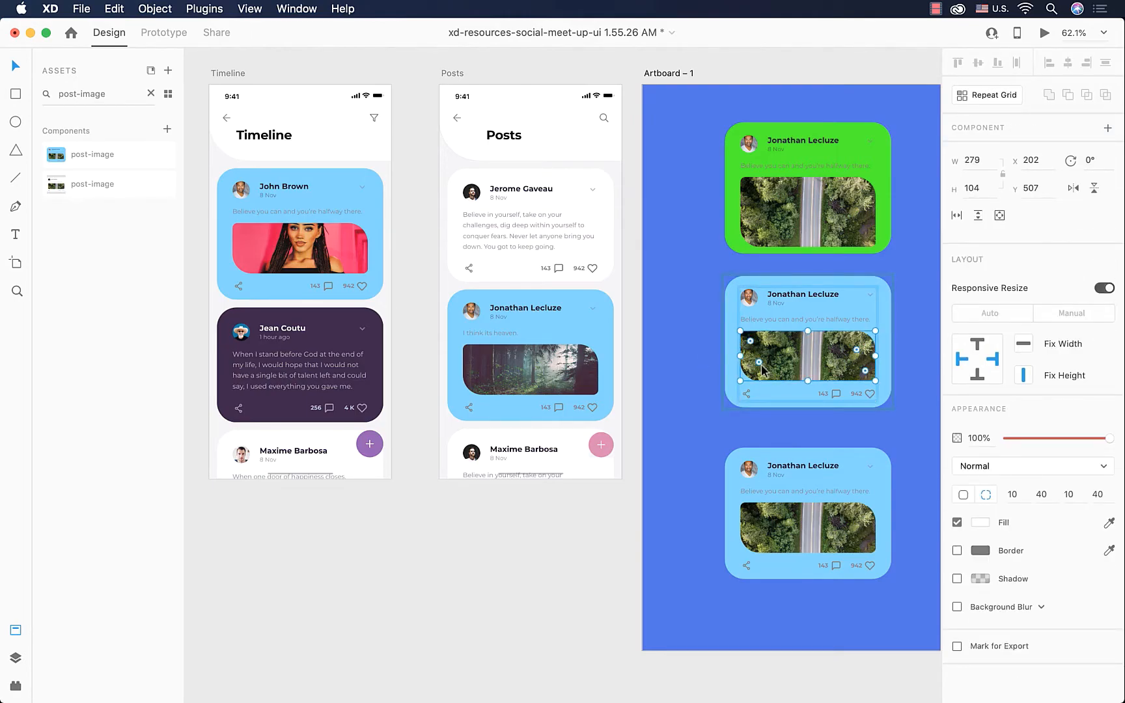
{"action": "left_click_drag", "start_coordinate": [759, 362], "coordinate": [738, 376]}
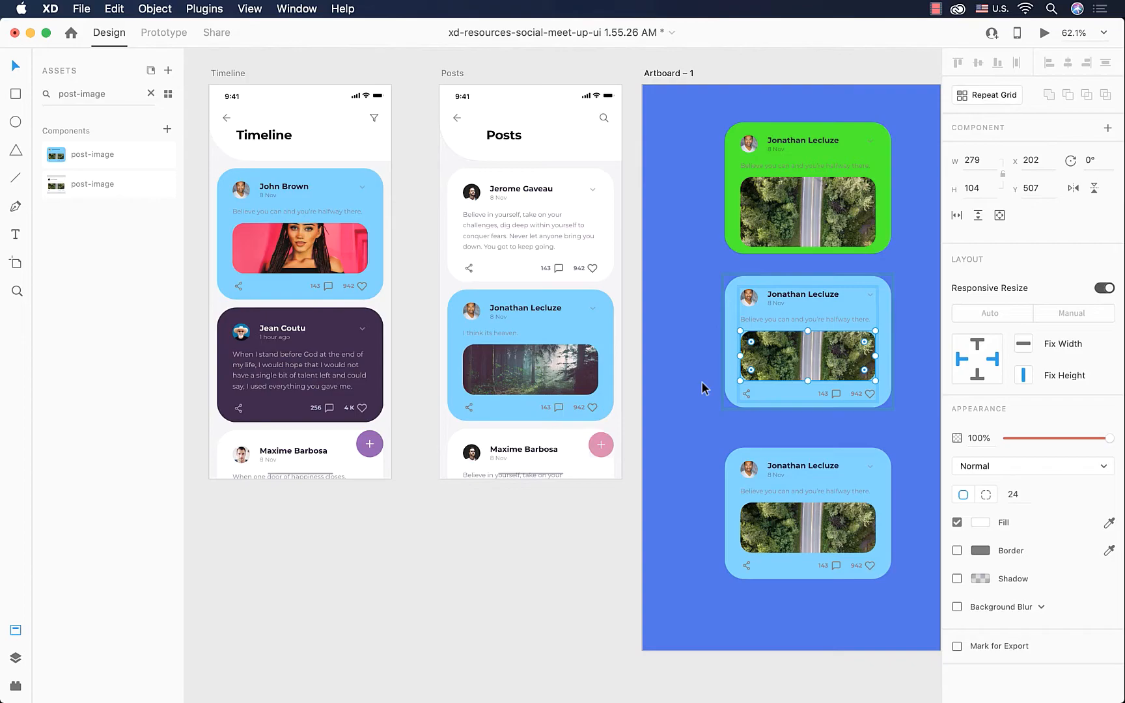
In the main component, move the avatar-and-name header to X 240, Y 423 and shift its date text to X 325, Y 444.
{"action": "left_click", "coordinate": [784, 298]}
{"action": "left_click_drag", "start_coordinate": [777, 301], "coordinate": [795, 298]}
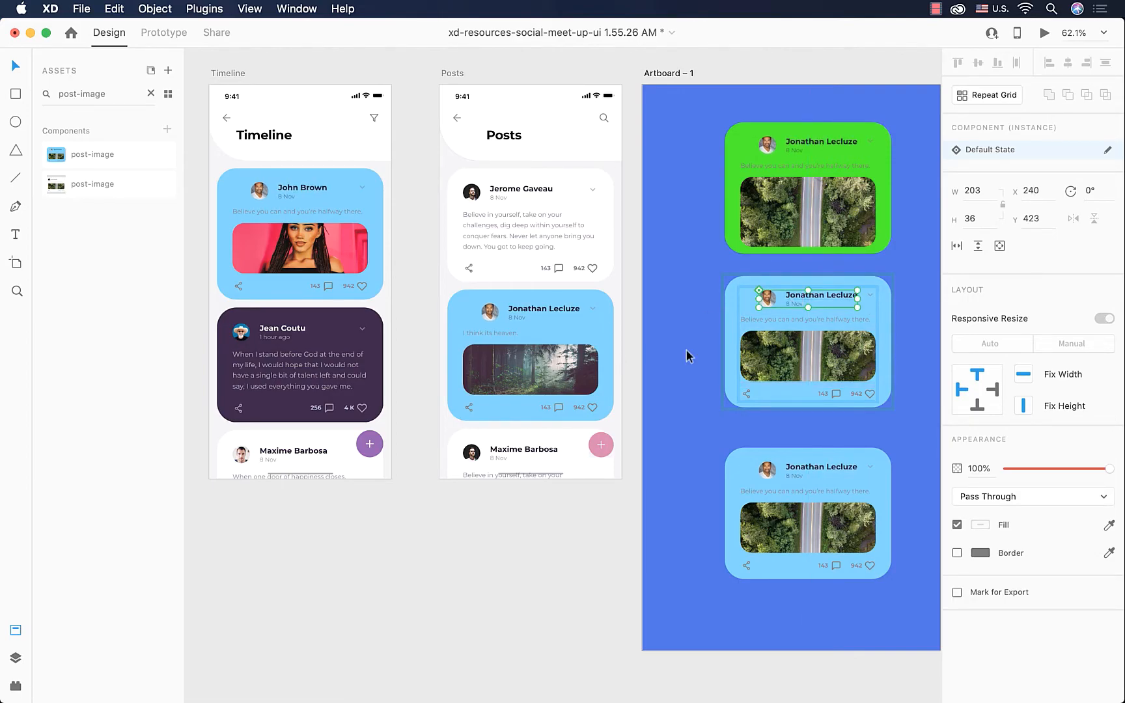
{"action": "scroll", "coordinate": [724, 322], "scroll_direction": "up", "scroll_amount": 3}
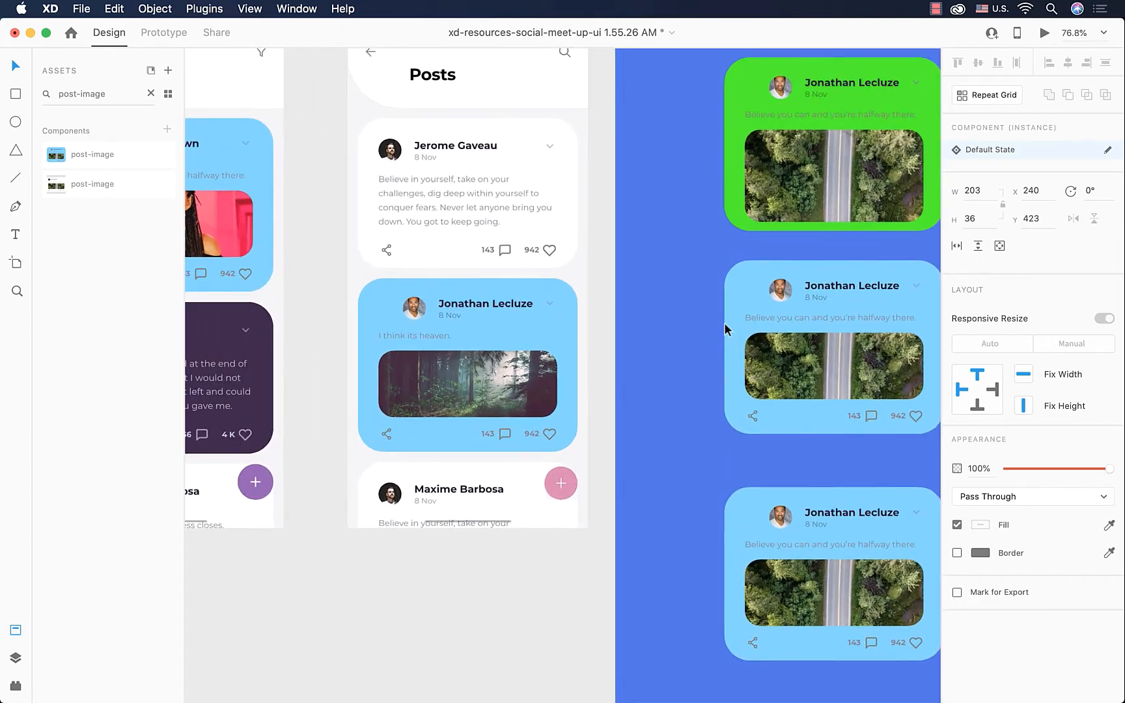
{"action": "scroll", "coordinate": [724, 322], "scroll_direction": "up", "scroll_amount": 2}
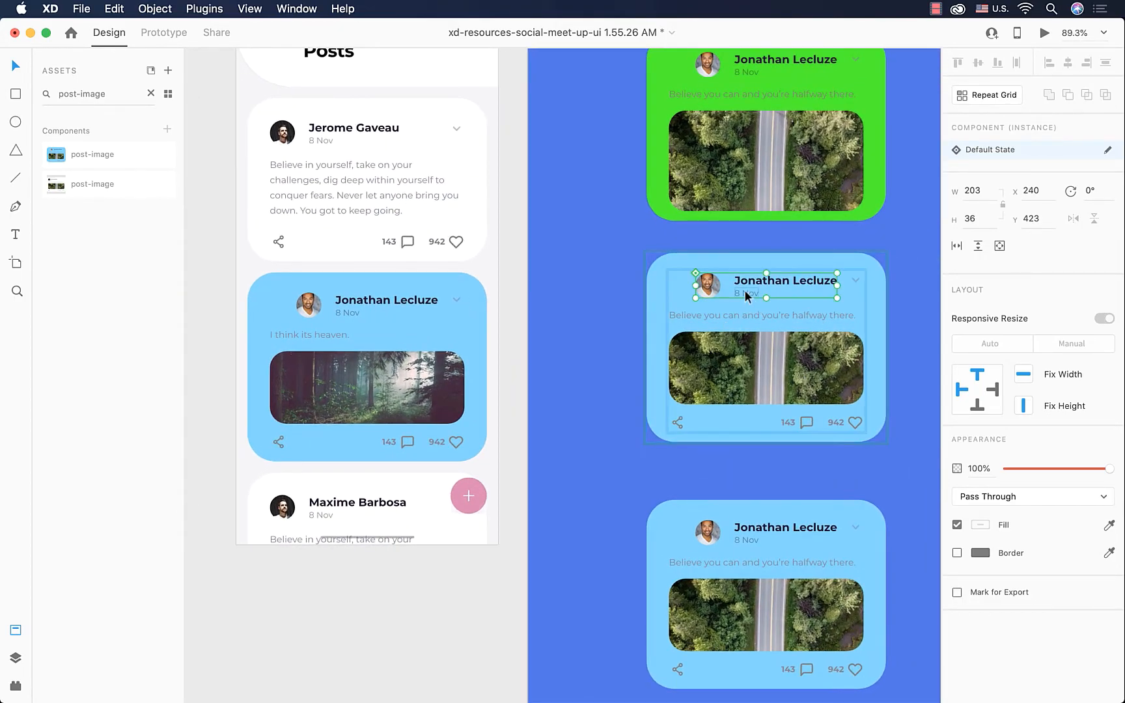
{"action": "double_click", "coordinate": [737, 293]}
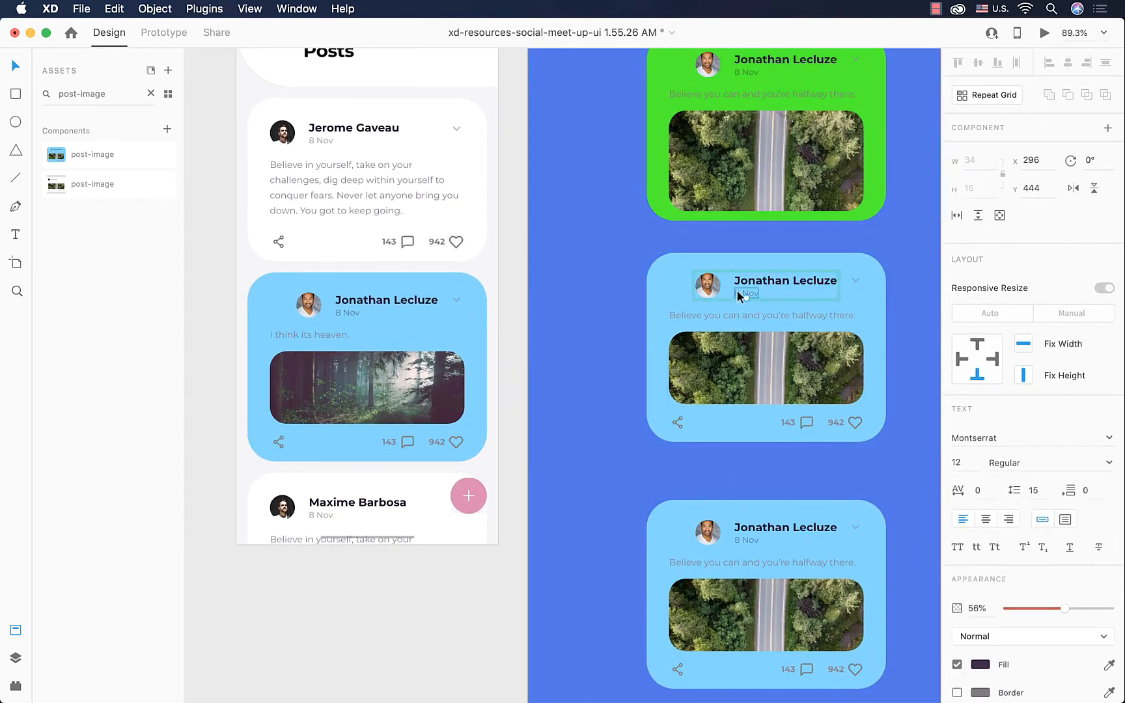
{"action": "left_click_drag", "start_coordinate": [740, 294], "coordinate": [763, 297]}
{"action": "scroll", "coordinate": [763, 298], "scroll_direction": "down", "scroll_amount": 5}
{"action": "scroll", "coordinate": [763, 297], "scroll_direction": "down", "scroll_amount": 1}
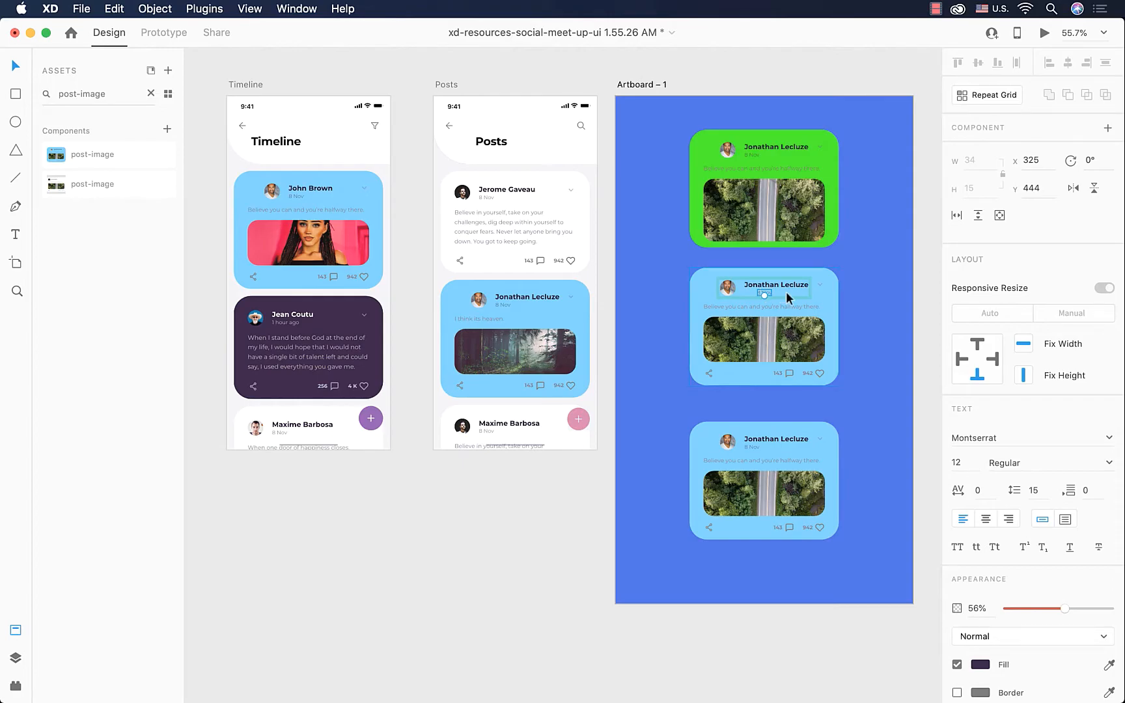
{"action": "key", "text": "Escape"}
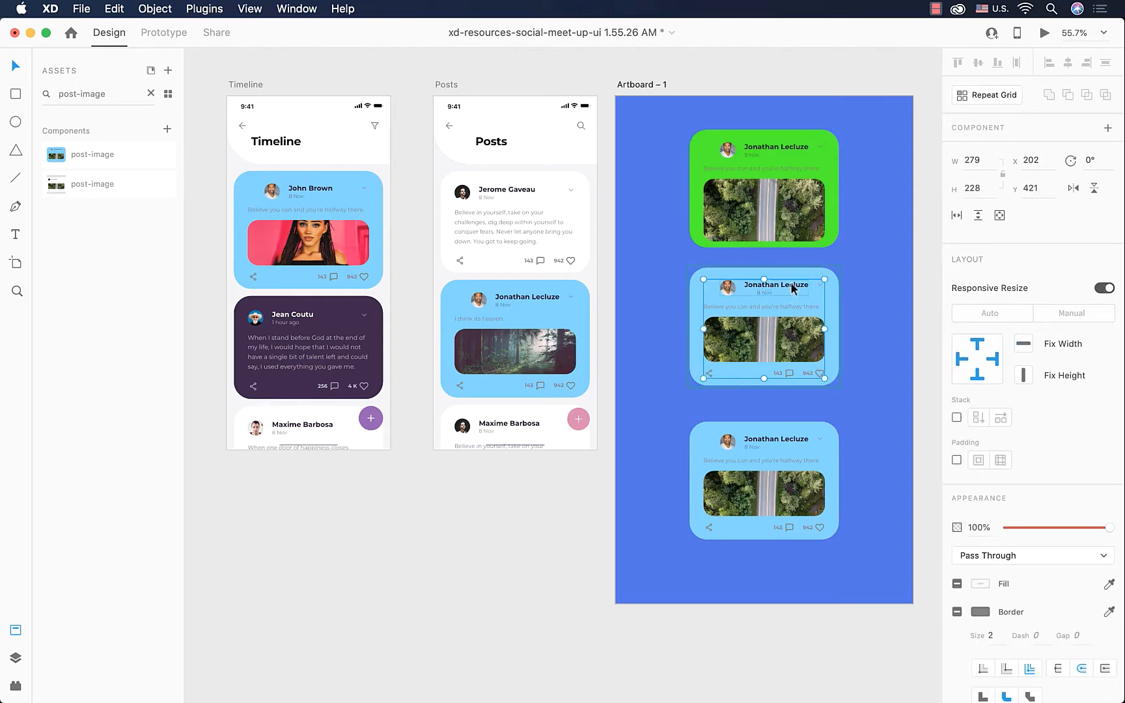
Open the main component of the middle card's avatar-and-name header and move its date text to X 2725, Y 989.
{"action": "double_click", "coordinate": [791, 284]}
{"action": "right_click", "coordinate": [785, 284]}
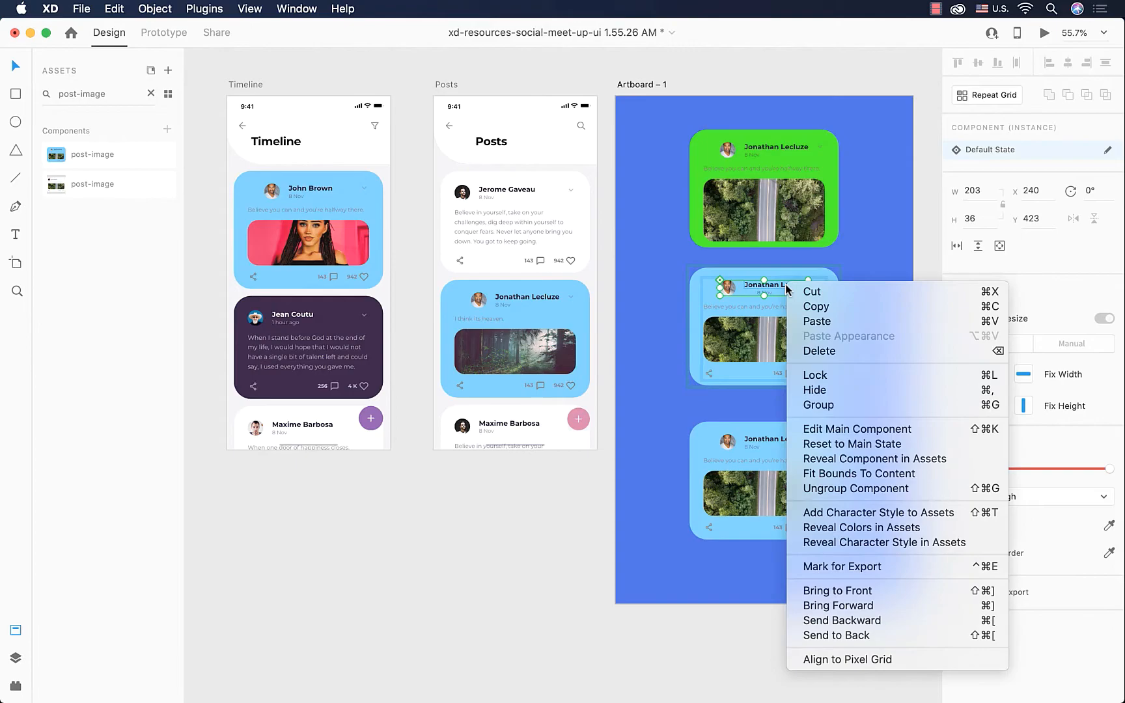
{"action": "left_click", "coordinate": [947, 429]}
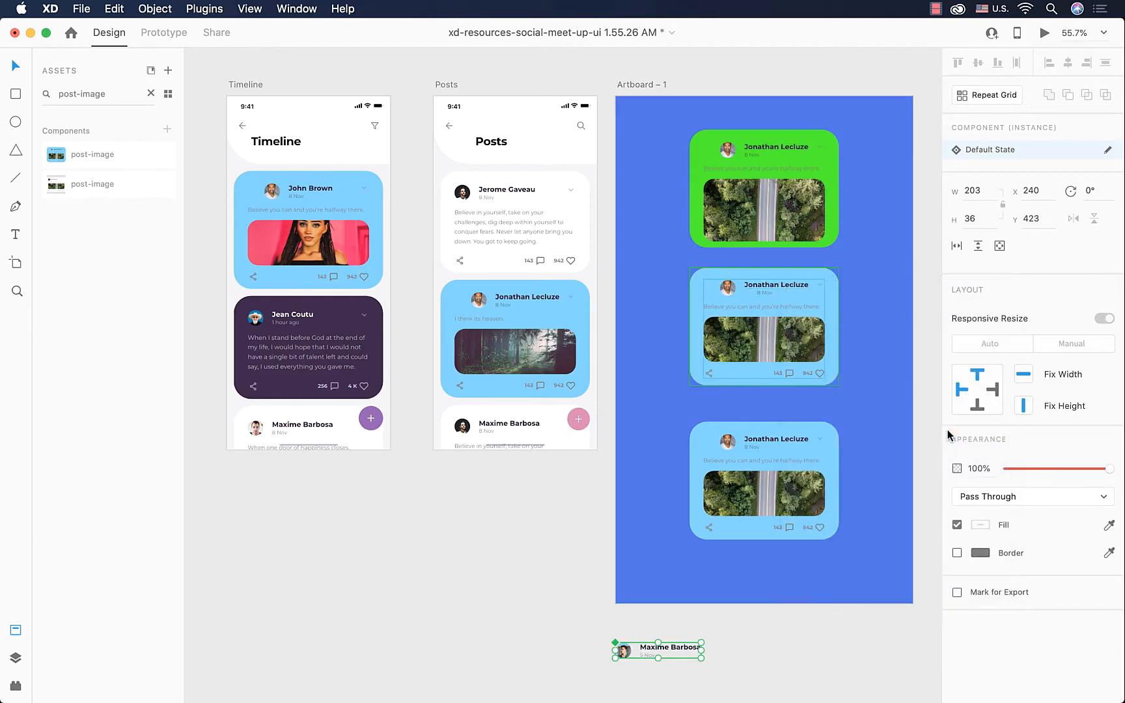
{"action": "left_click_drag", "start_coordinate": [521, 596], "coordinate": [467, 491]}
{"action": "scroll", "coordinate": [467, 492], "scroll_direction": "up", "scroll_amount": 5}
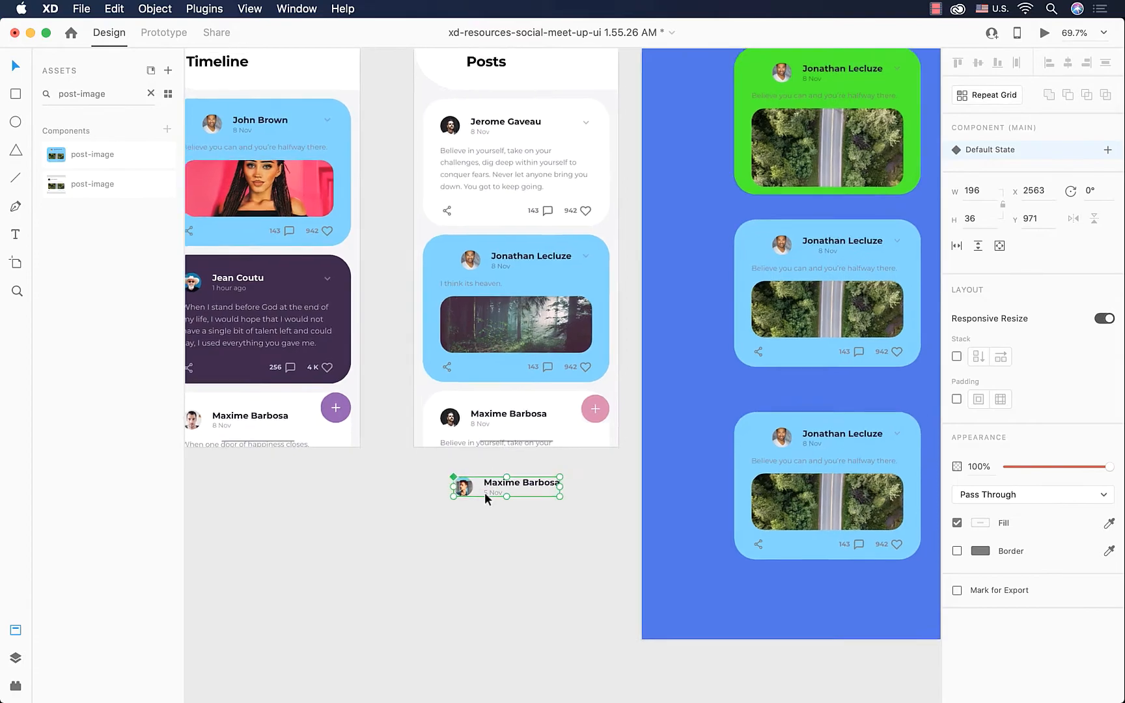
{"action": "double_click", "coordinate": [480, 509]}
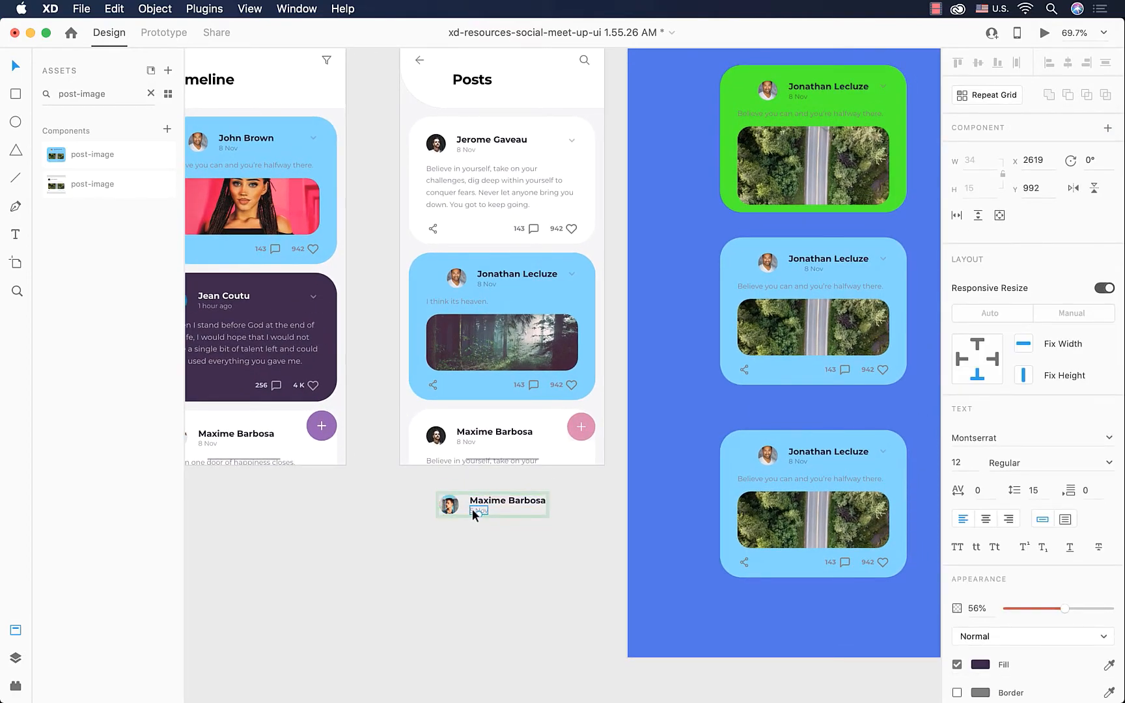
{"action": "left_click_drag", "start_coordinate": [472, 508], "coordinate": [502, 506]}
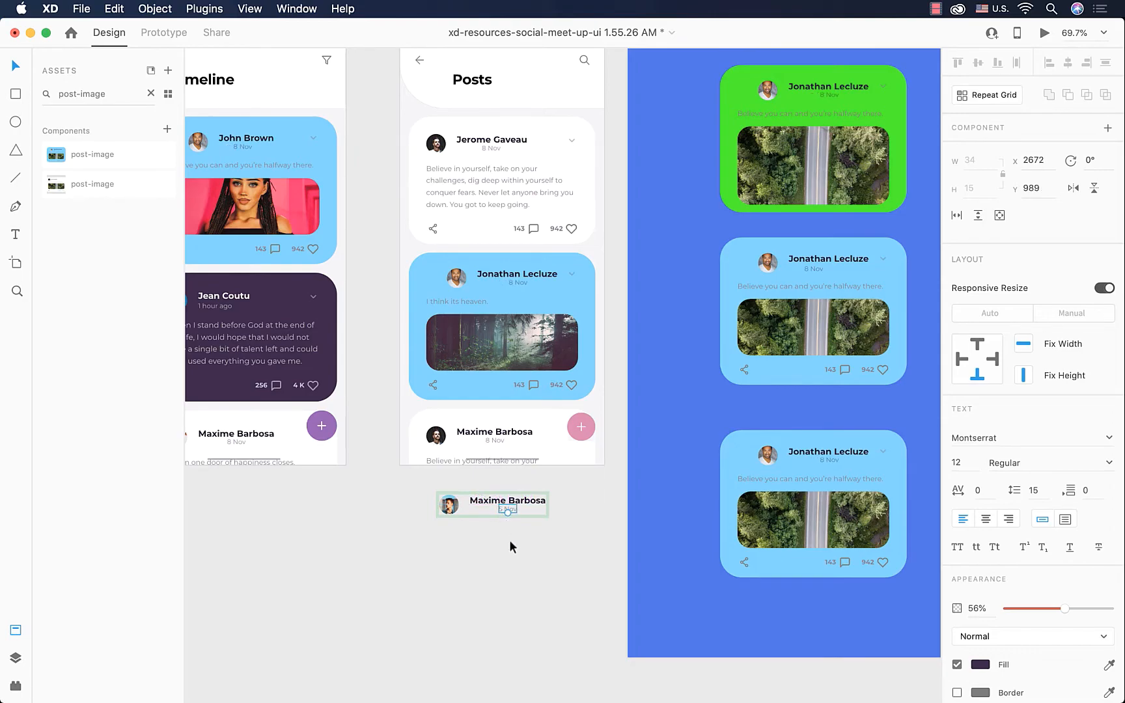
{"action": "left_click_drag", "start_coordinate": [512, 510], "coordinate": [539, 511]}
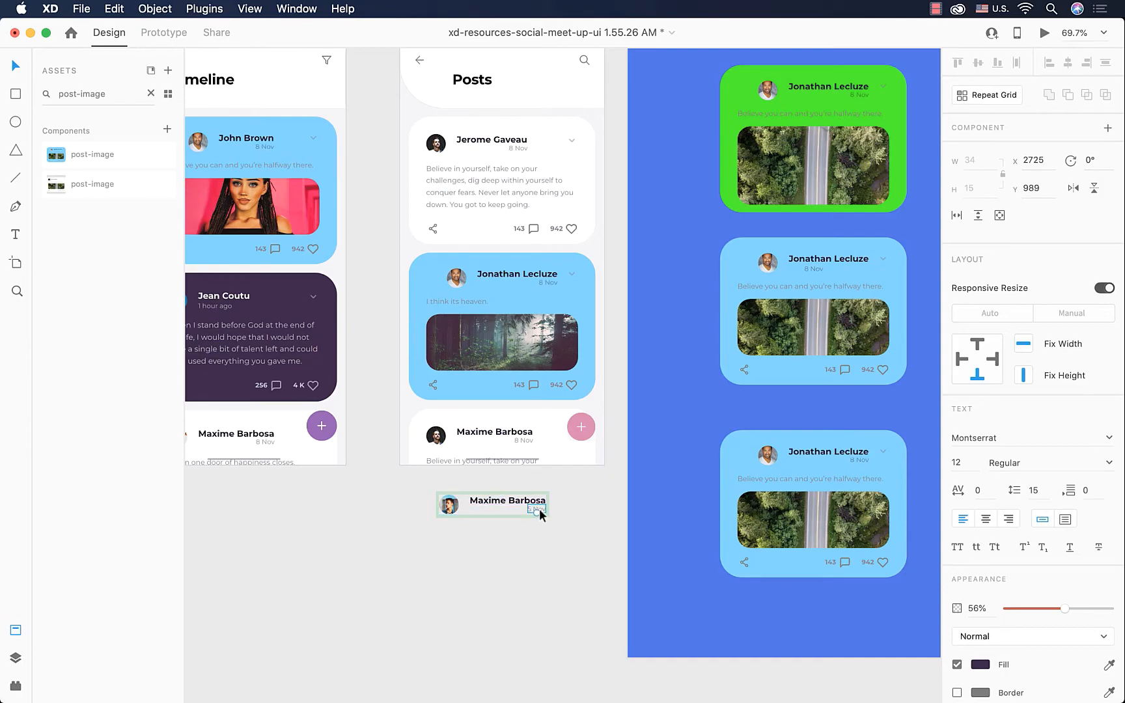
Reset the middle card's avatar-and-name header to its main state, then undo the reset.
{"action": "left_click", "coordinate": [810, 273]}
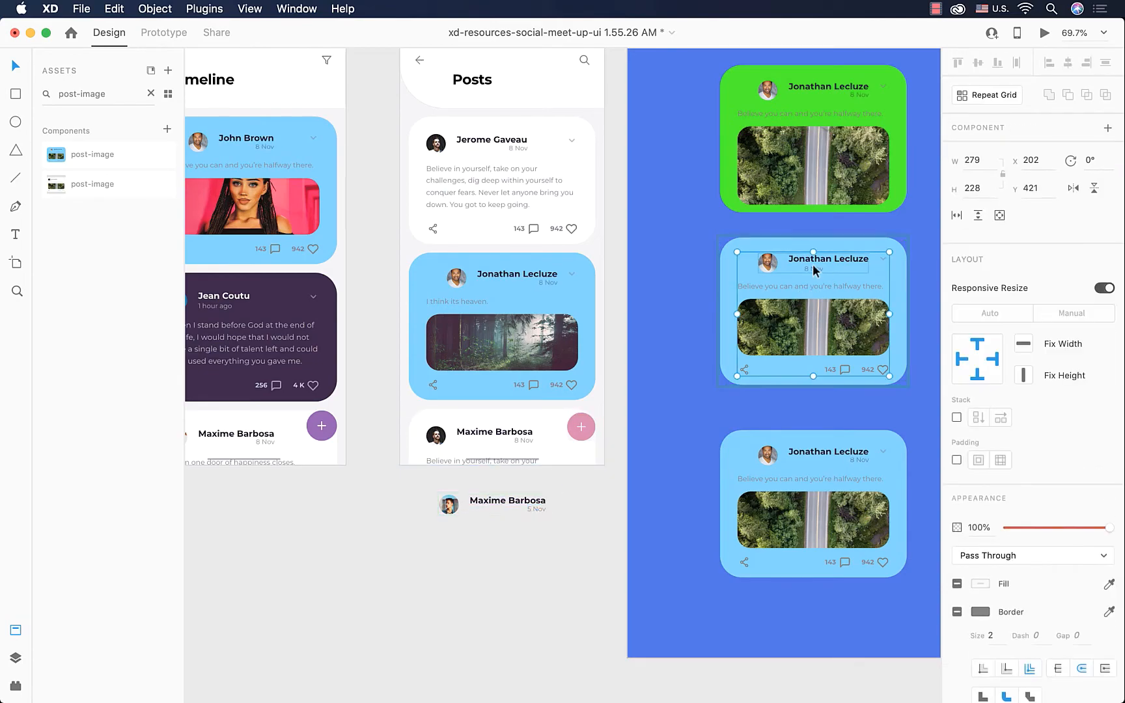
{"action": "double_click", "coordinate": [835, 266]}
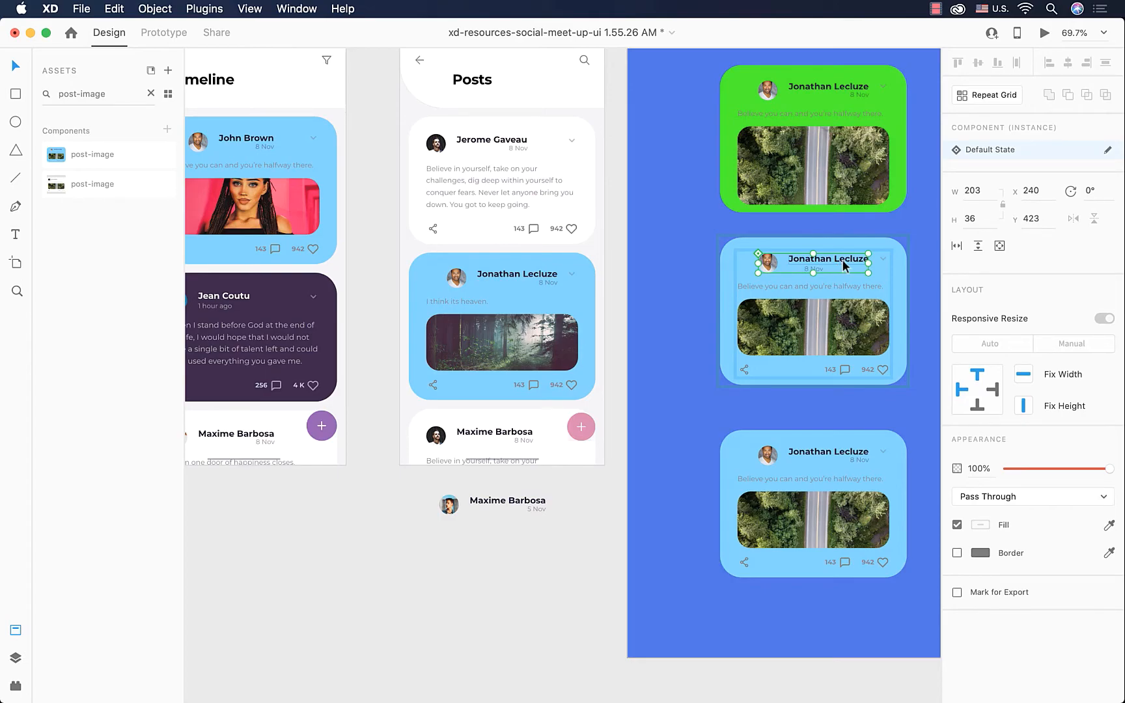
{"action": "right_click", "coordinate": [843, 259]}
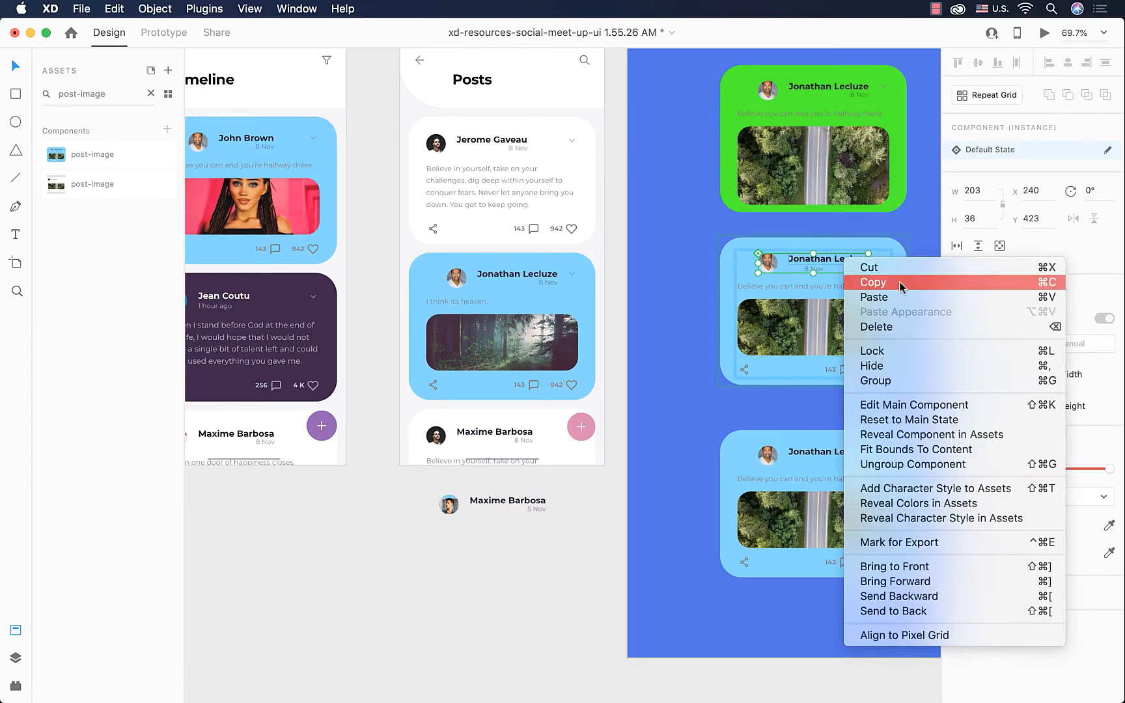
{"action": "left_click", "coordinate": [987, 425]}
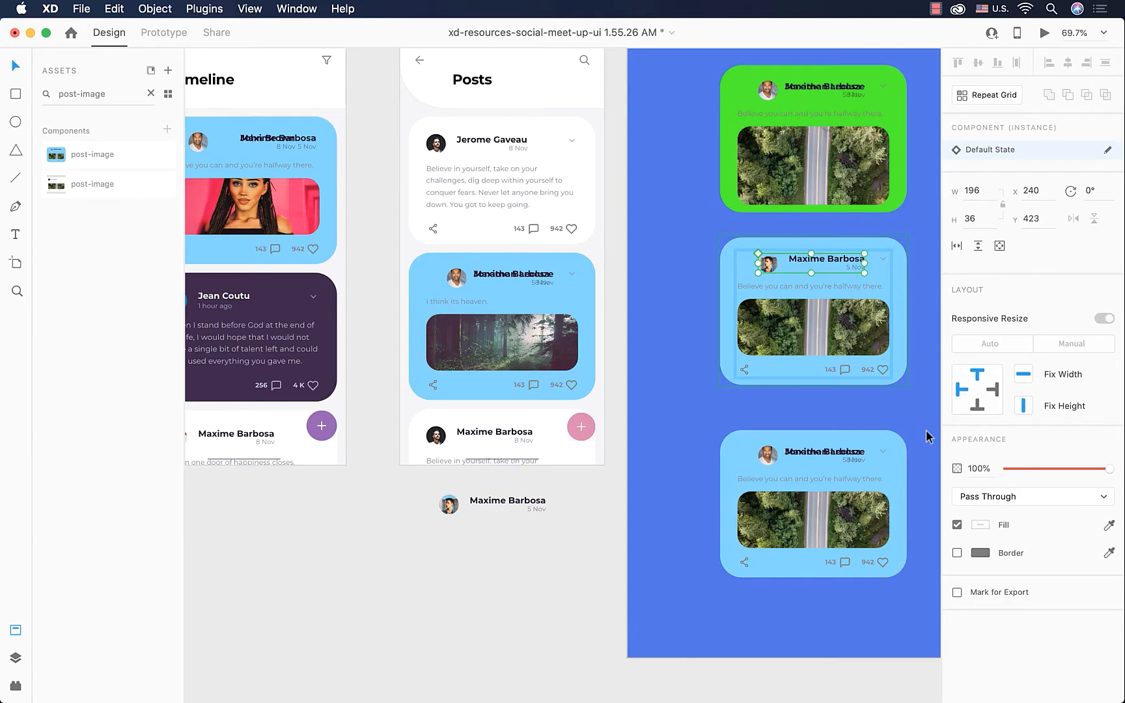
{"action": "key", "text": "super+z"}
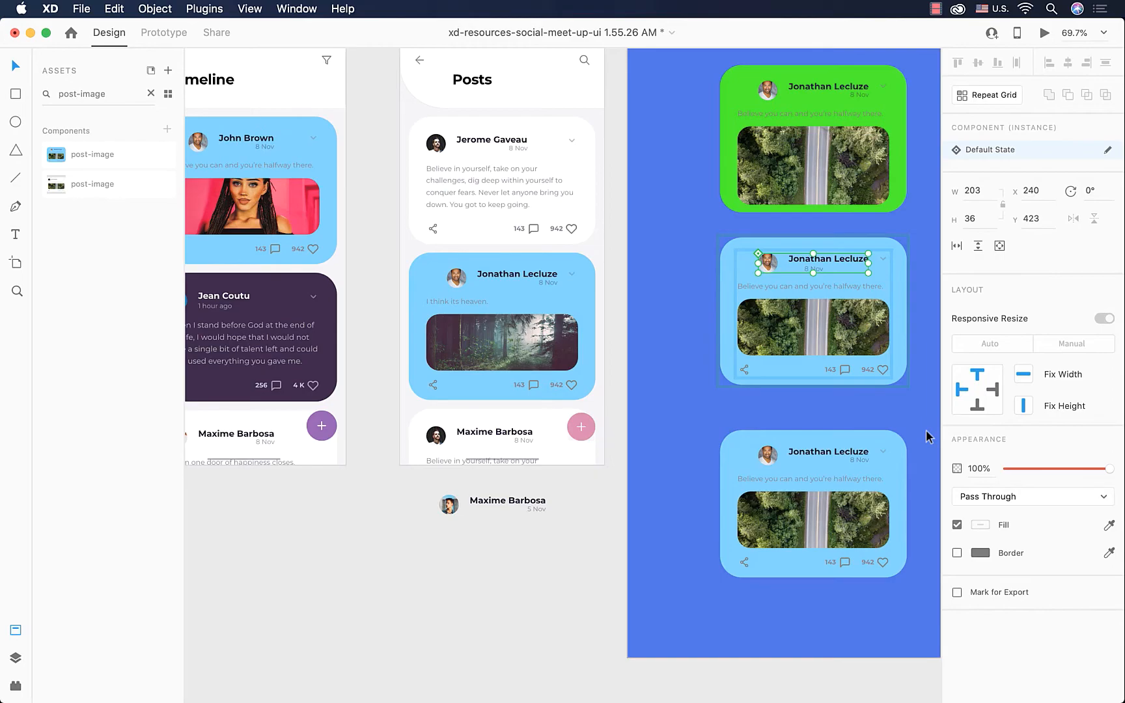
Switch to the Adobe Xd Concepts document and make the close button on the stuff artboard a component.
{"action": "key", "text": "ctrl+Right"}
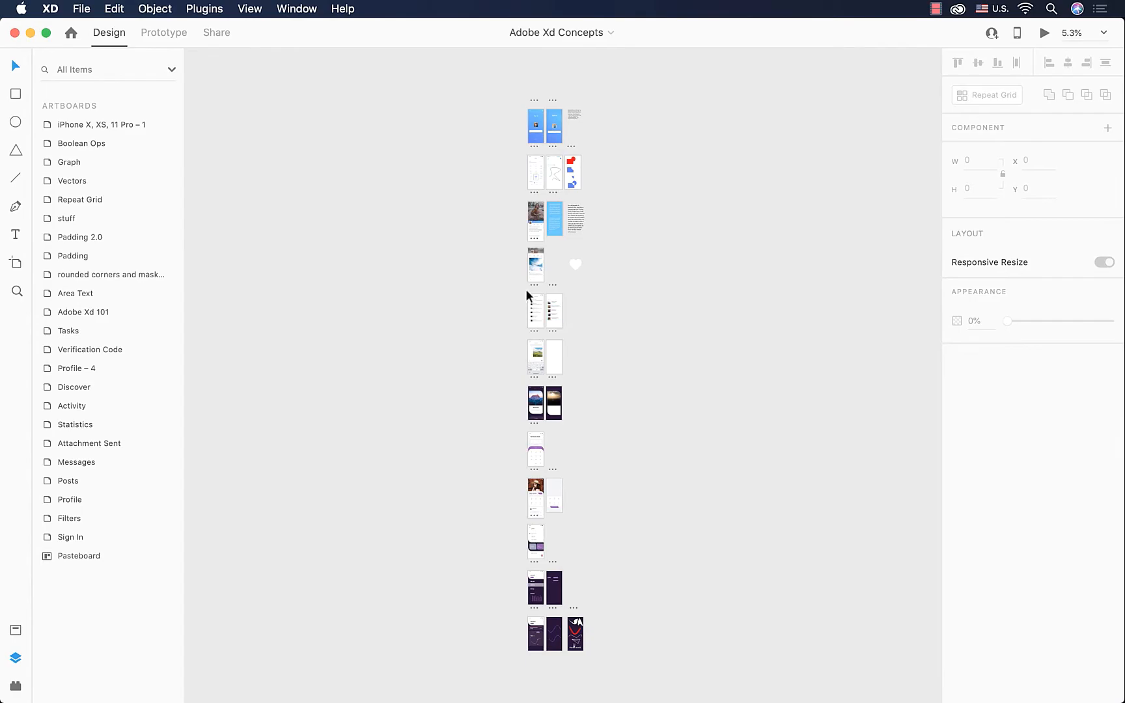
{"action": "scroll", "coordinate": [548, 160], "scroll_direction": "up", "scroll_amount": 10}
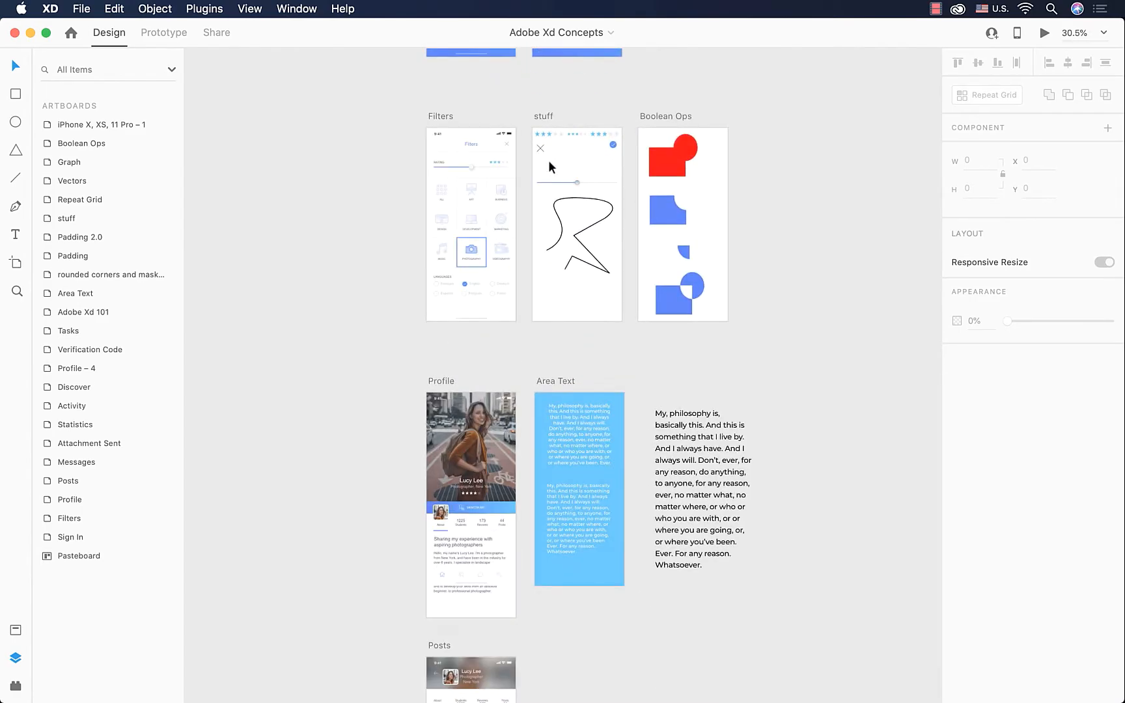
{"action": "scroll", "coordinate": [548, 160], "scroll_direction": "up", "scroll_amount": 5}
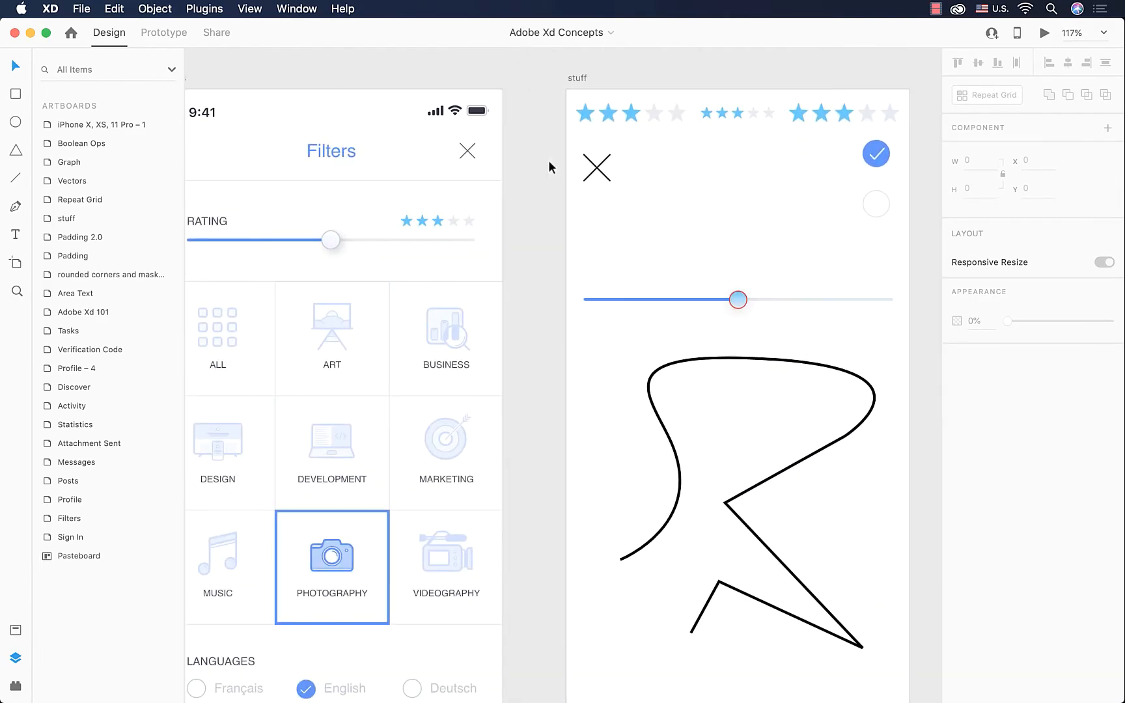
{"action": "left_click", "coordinate": [596, 171]}
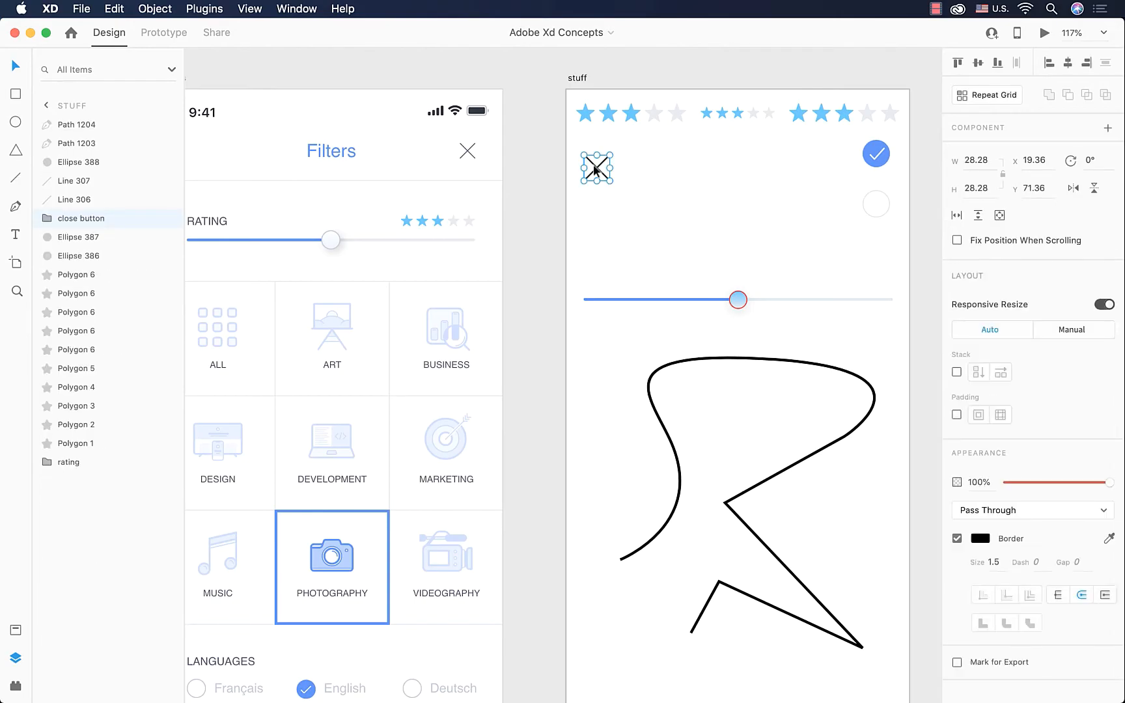
{"action": "left_click", "coordinate": [15, 631]}
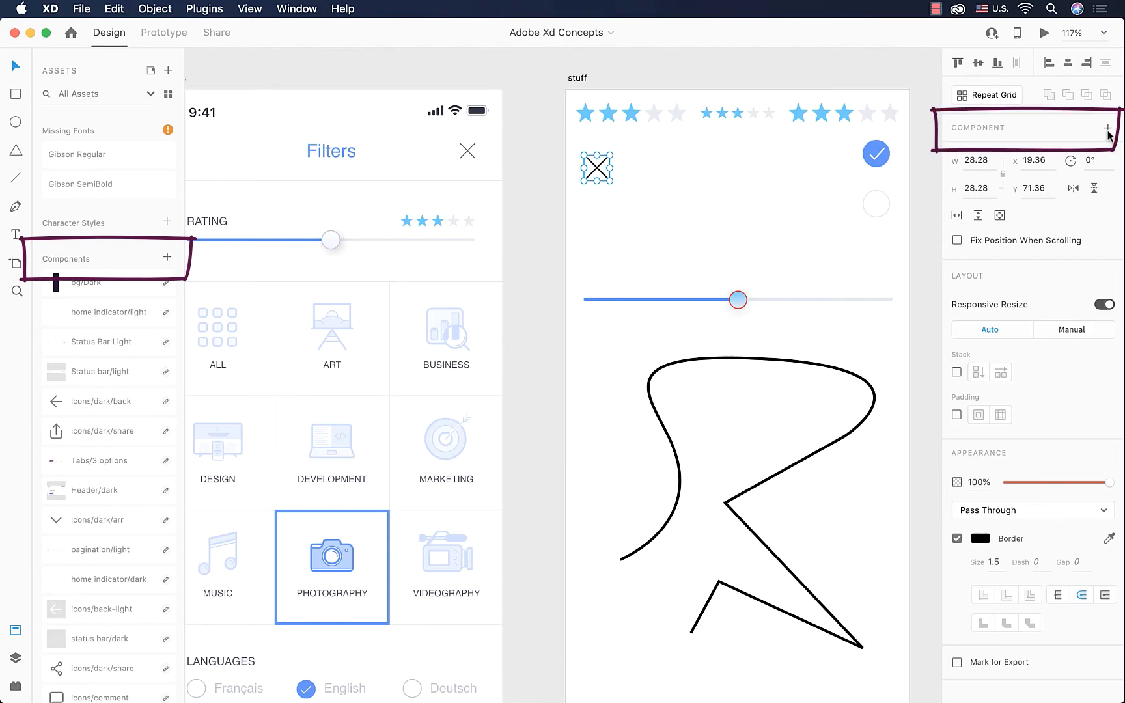
{"action": "right_click", "coordinate": [593, 170]}
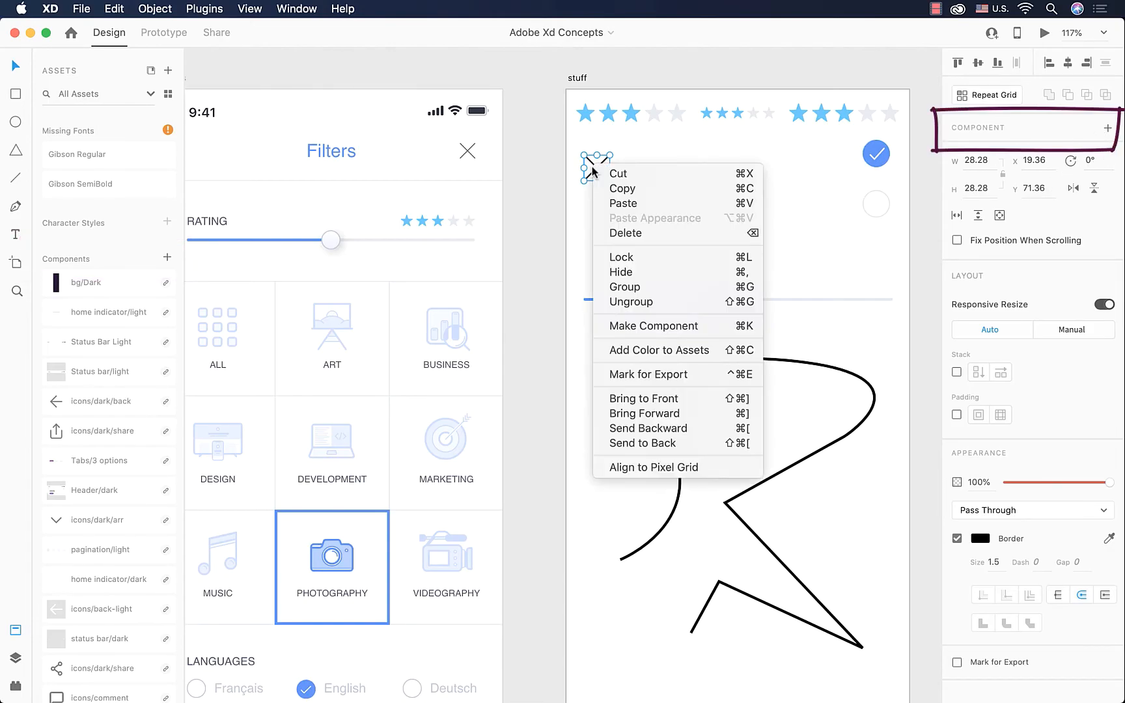
{"action": "left_click", "coordinate": [715, 326]}
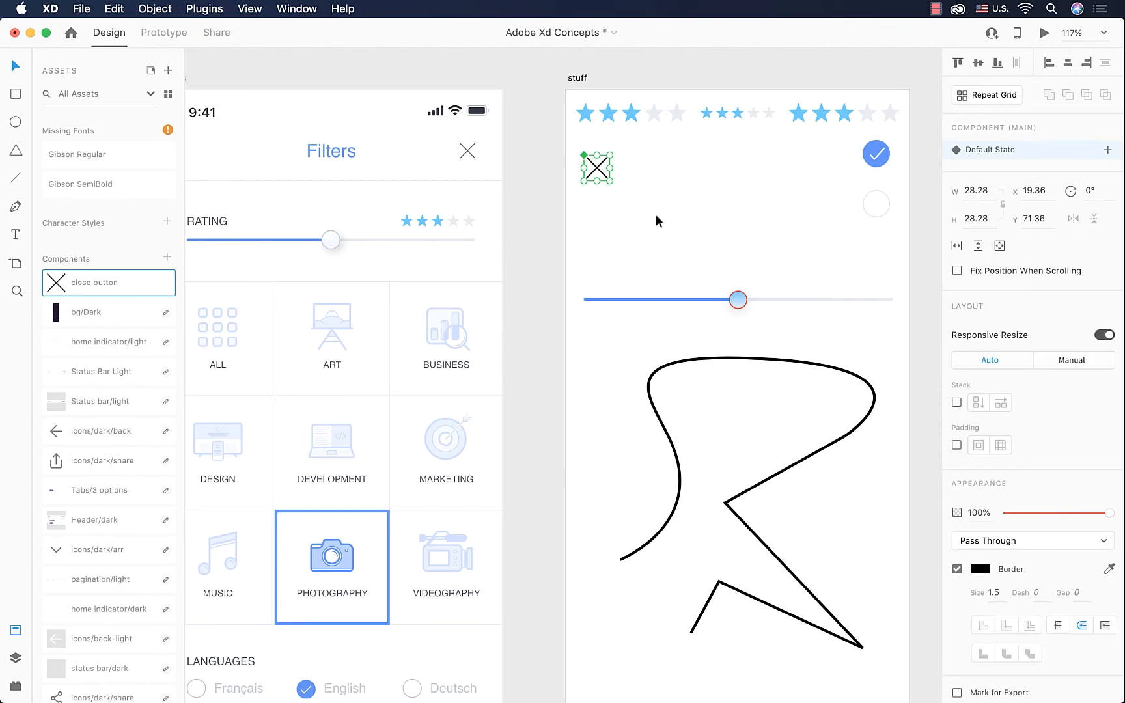
Delete the main close button from the stuff artboard and place an instance of it from the assets at X 32, Y 76.
{"action": "key", "text": "Delete"}
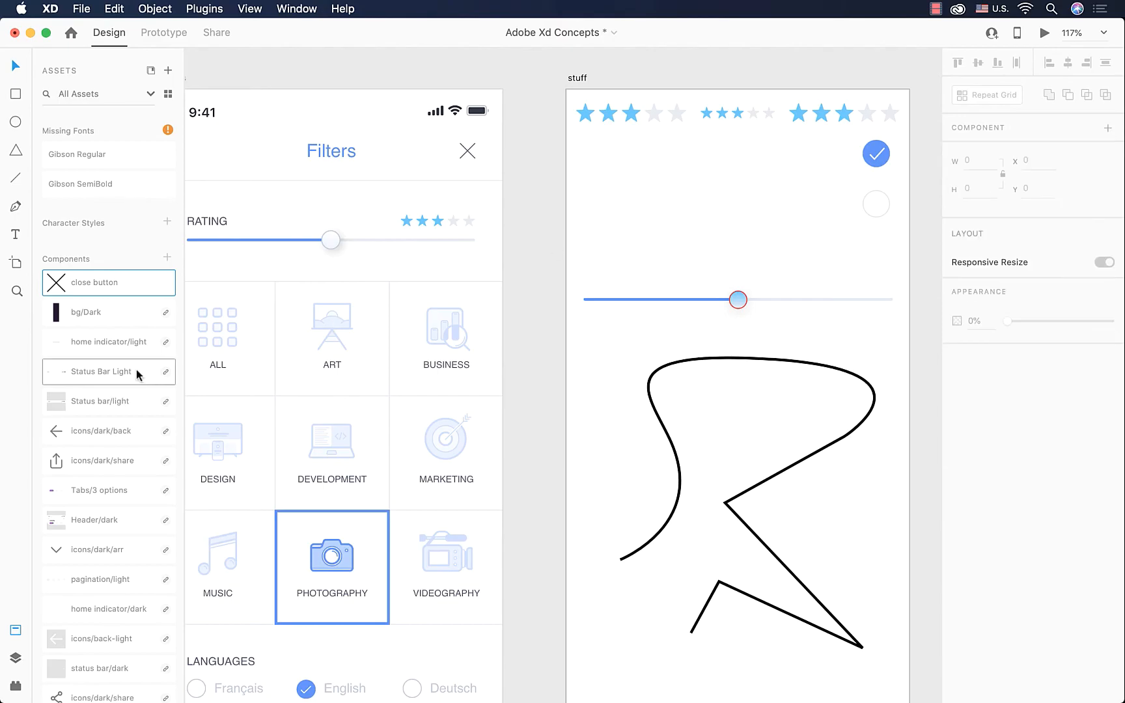
{"action": "left_click_drag", "start_coordinate": [65, 278], "coordinate": [610, 172]}
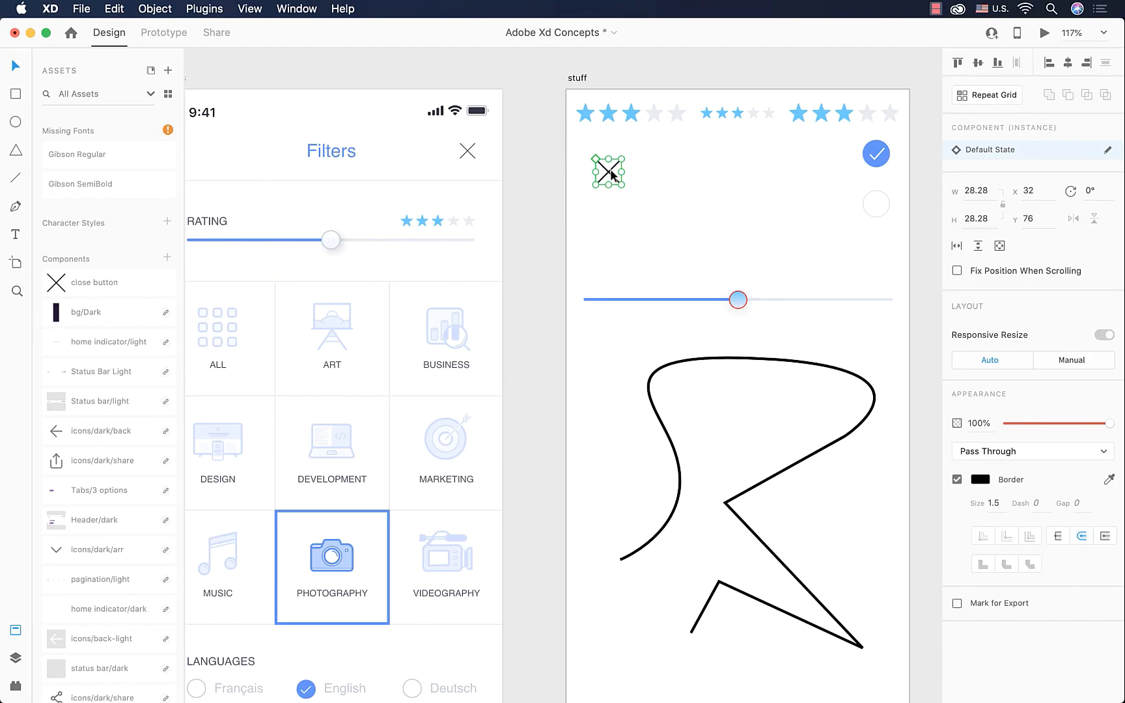
Make a component from the first row of five rating stars on the stuff artboard.
{"action": "left_click", "coordinate": [677, 114]}
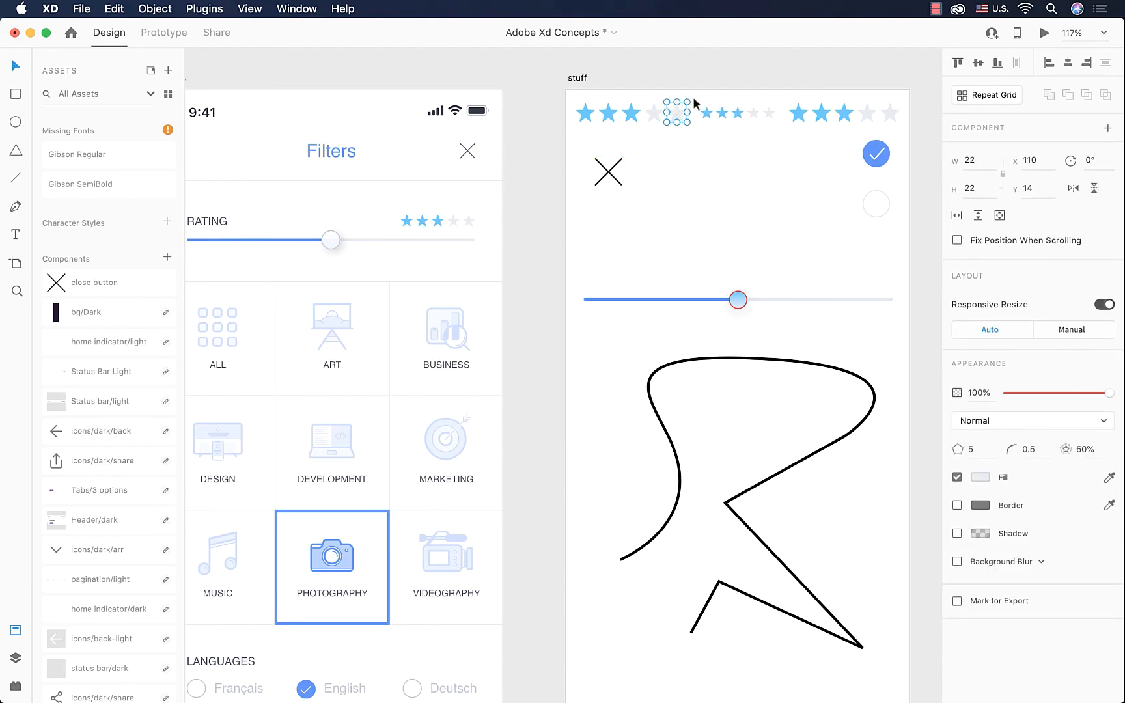
{"action": "left_click_drag", "start_coordinate": [695, 89], "coordinate": [628, 89]}
{"action": "left_click_drag", "start_coordinate": [684, 133], "coordinate": [571, 95]}
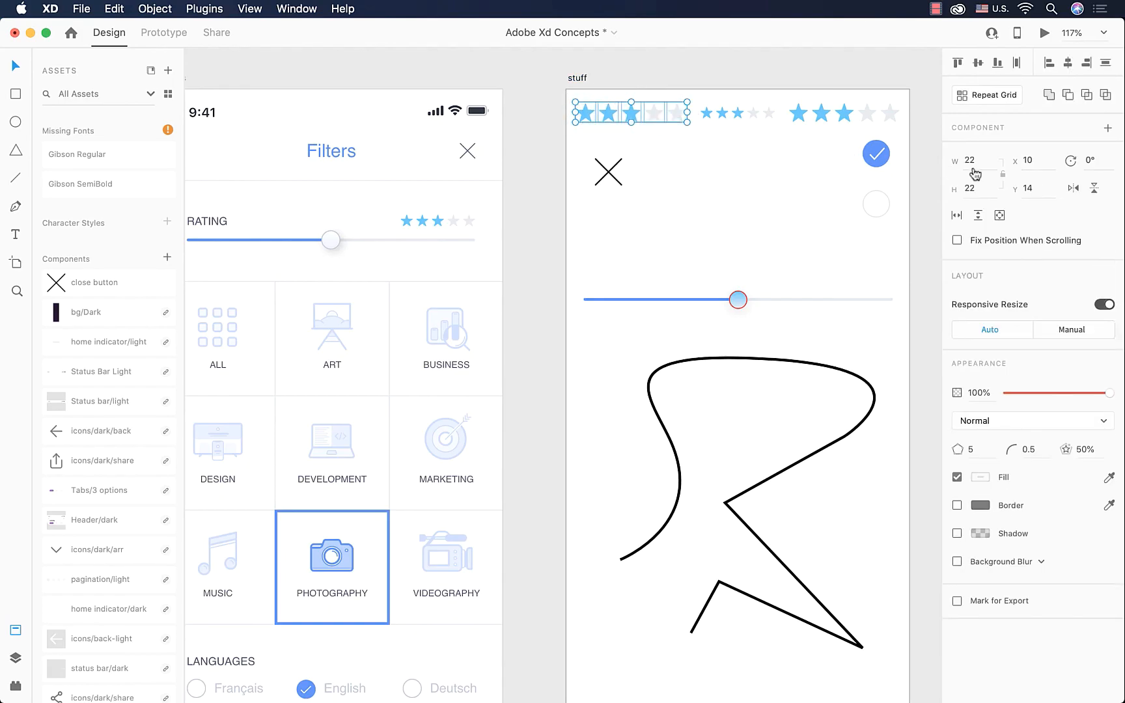
{"action": "left_click", "coordinate": [1107, 129]}
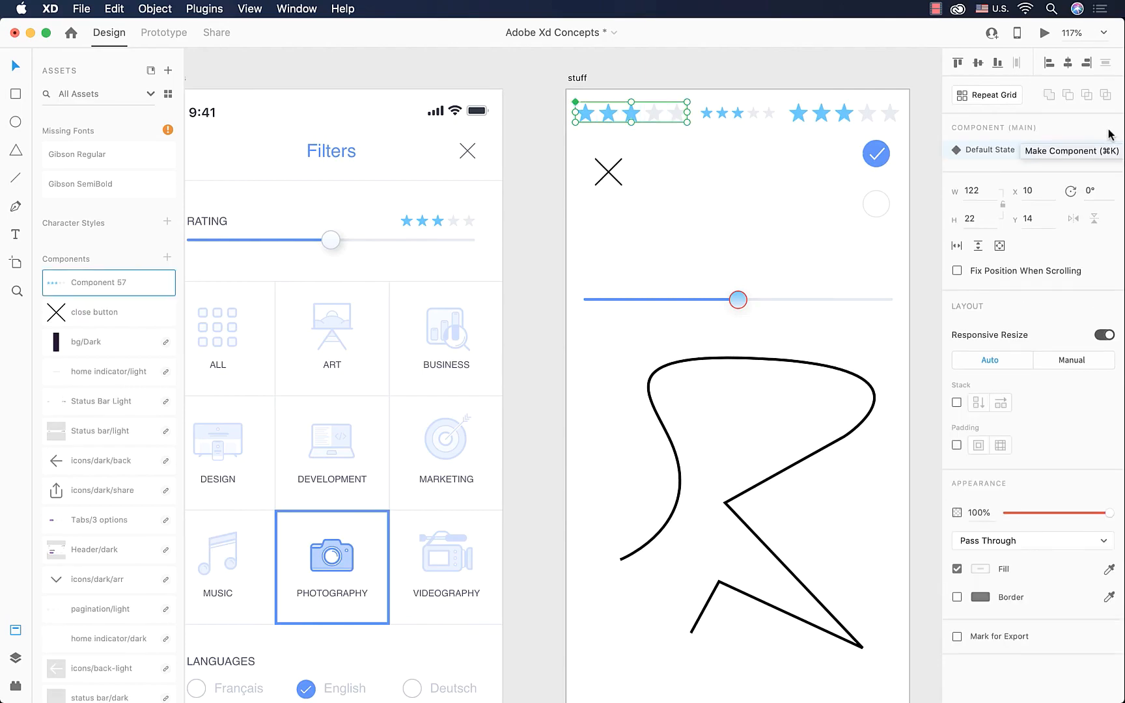
Make a component from the blue circle and its check mark on the stuff artboard.
{"action": "left_click", "coordinate": [896, 146]}
{"action": "left_click", "coordinate": [876, 152]}
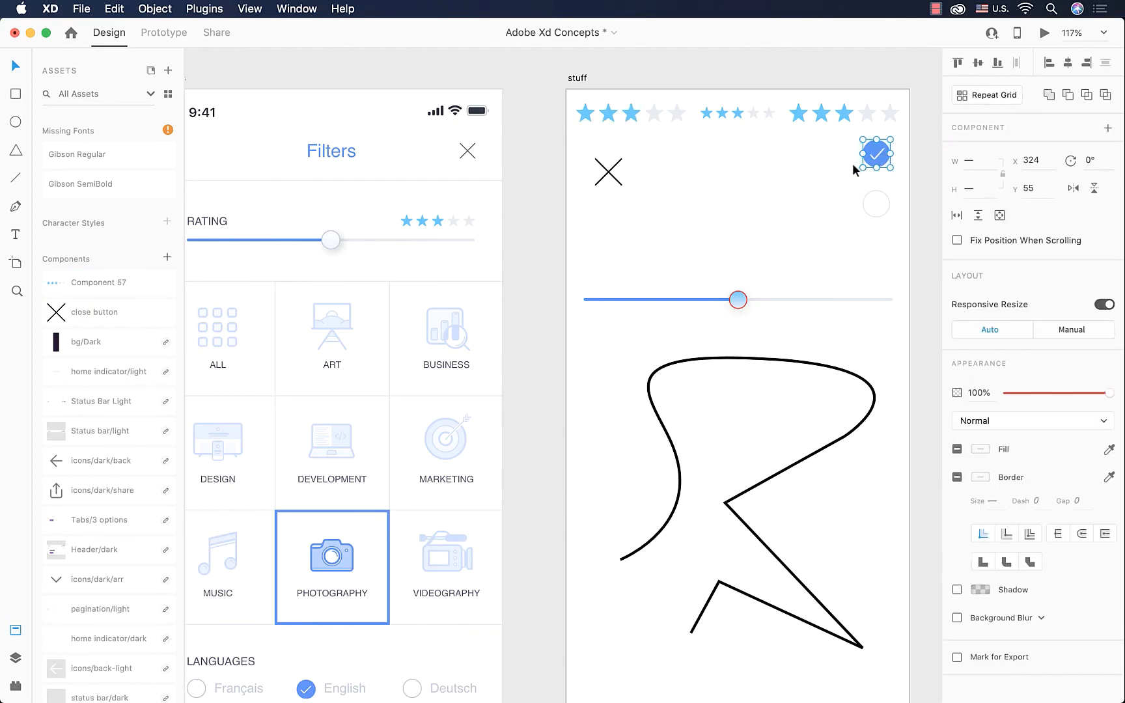
{"action": "left_click", "coordinate": [1107, 129]}
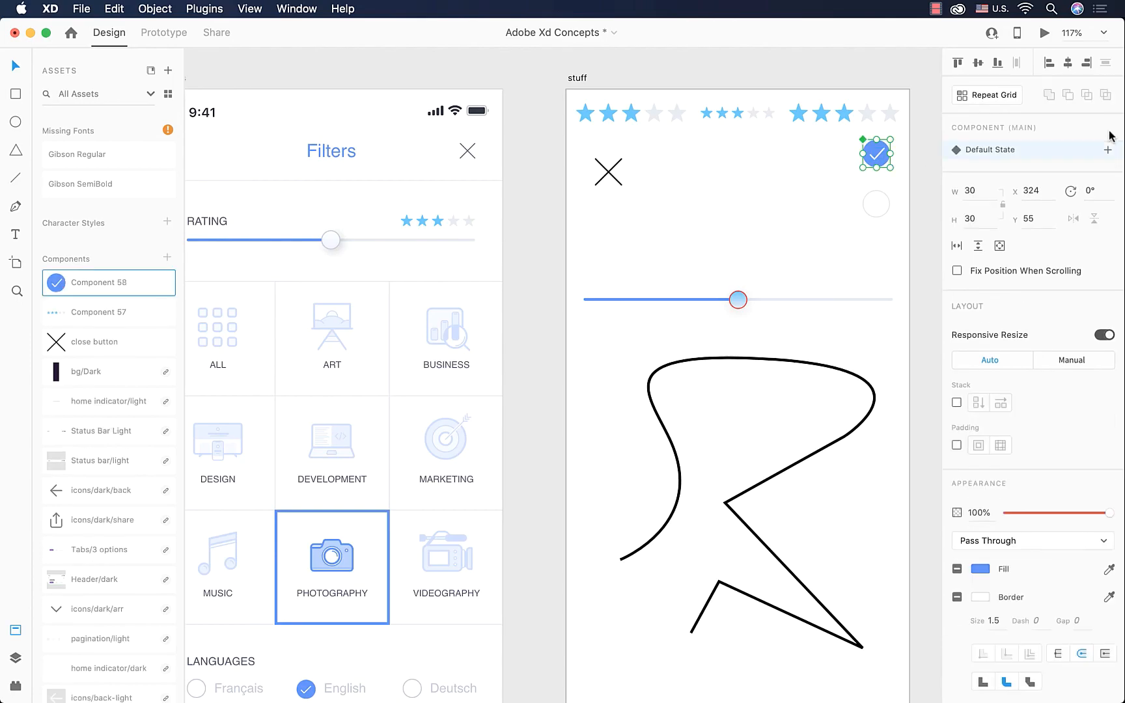
Place an instance of the check mark component from the assets, delete the main one and move the instance to X 324, Y 55.
{"action": "left_click_drag", "start_coordinate": [56, 289], "coordinate": [852, 160]}
{"action": "left_click", "coordinate": [878, 154]}
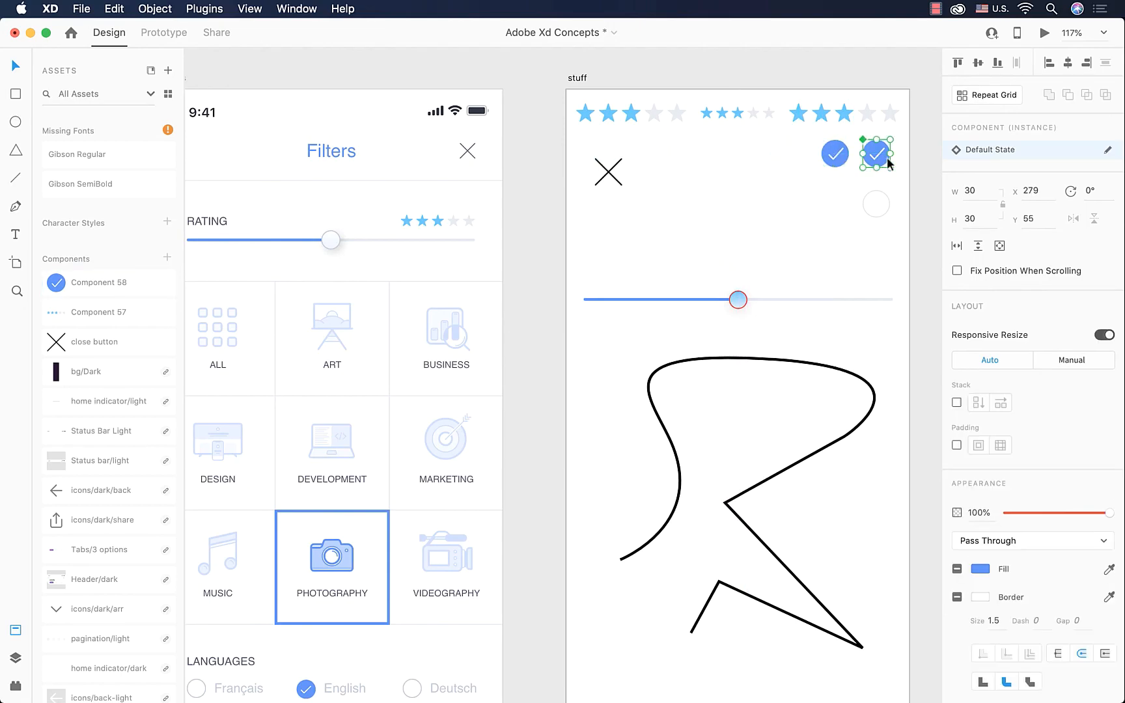
{"action": "key", "text": "Delete"}
{"action": "left_click_drag", "start_coordinate": [839, 167], "coordinate": [881, 167]}
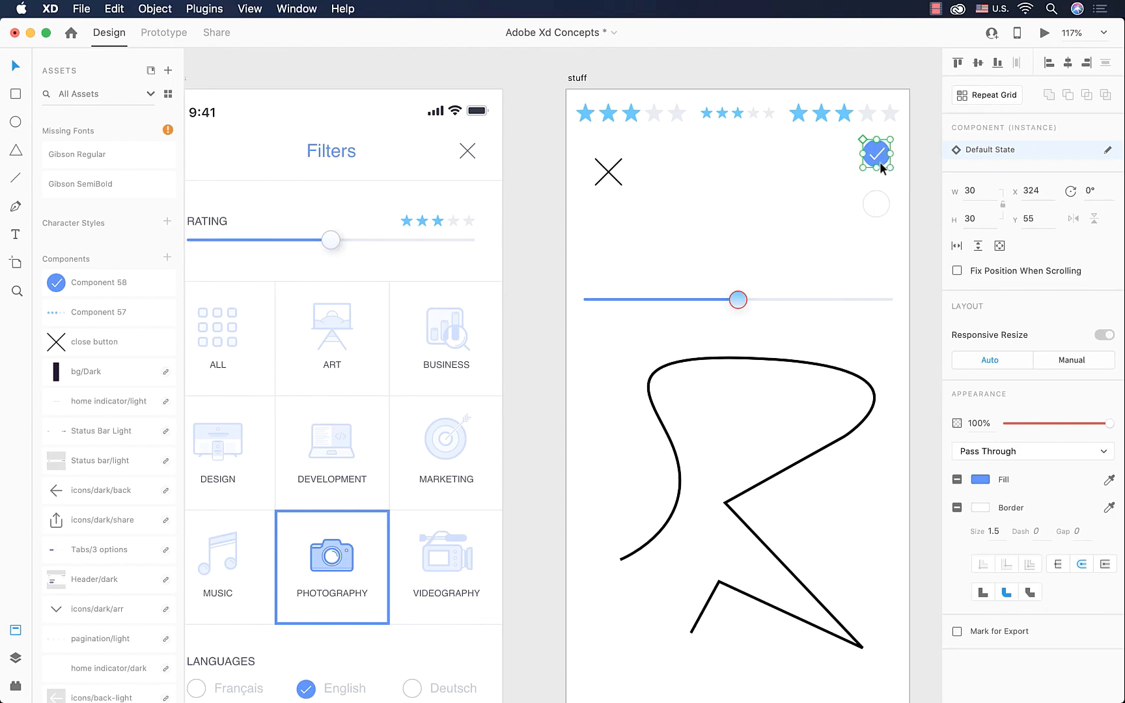